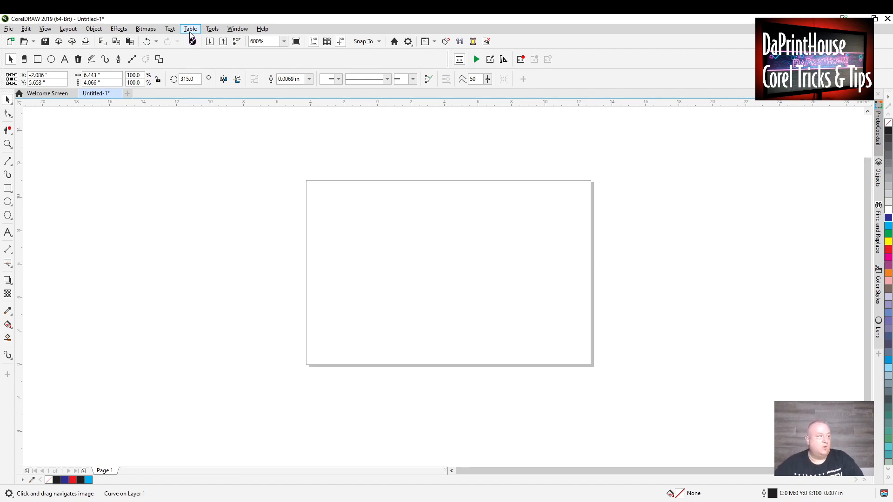
Draw a black-outlined square in the upper-left part of the page and an ellipse overlapping its lower-right corner.
{"action": "left_click", "coordinate": [7, 188]}
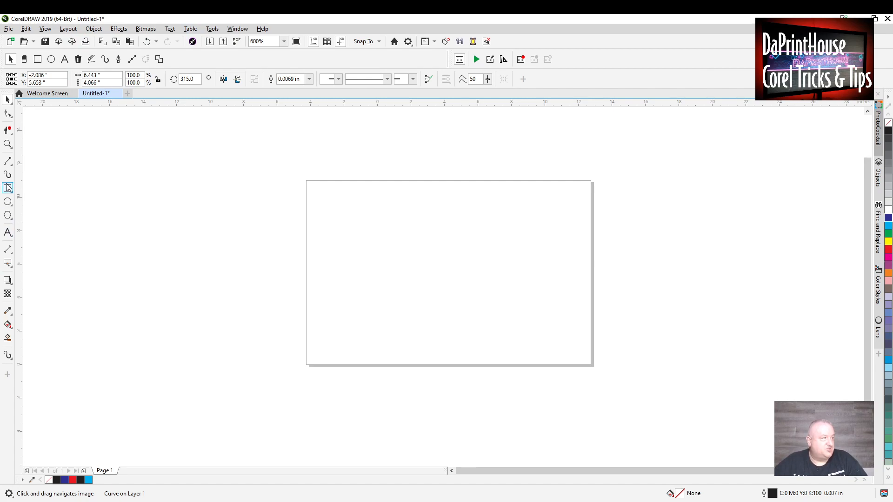
{"action": "left_click_drag", "start_coordinate": [346, 214], "coordinate": [409, 280]}
{"action": "left_click", "coordinate": [7, 204]}
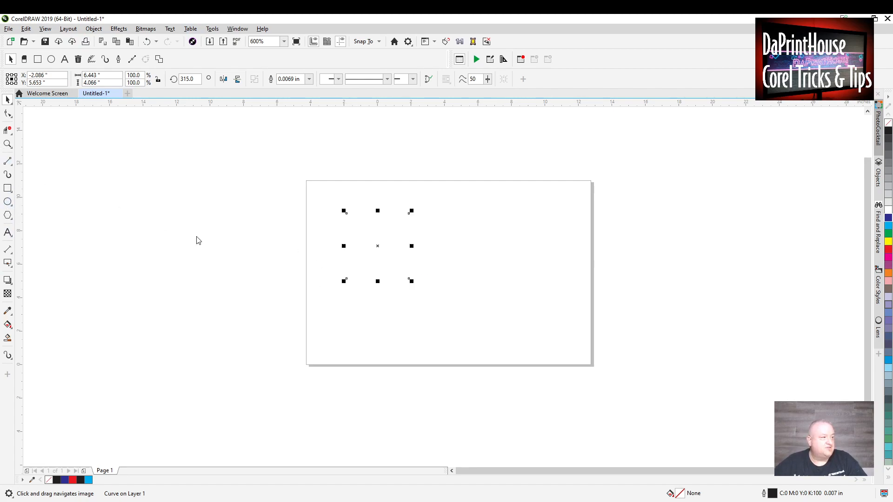
{"action": "left_click", "coordinate": [8, 99]}
{"action": "right_click", "coordinate": [887, 137]}
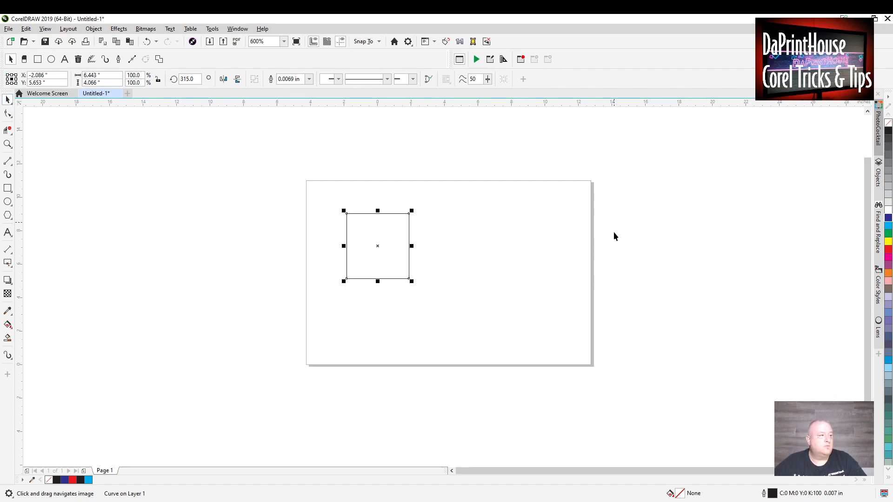
{"action": "left_click", "coordinate": [7, 201]}
{"action": "left_click_drag", "start_coordinate": [363, 240], "coordinate": [442, 309]}
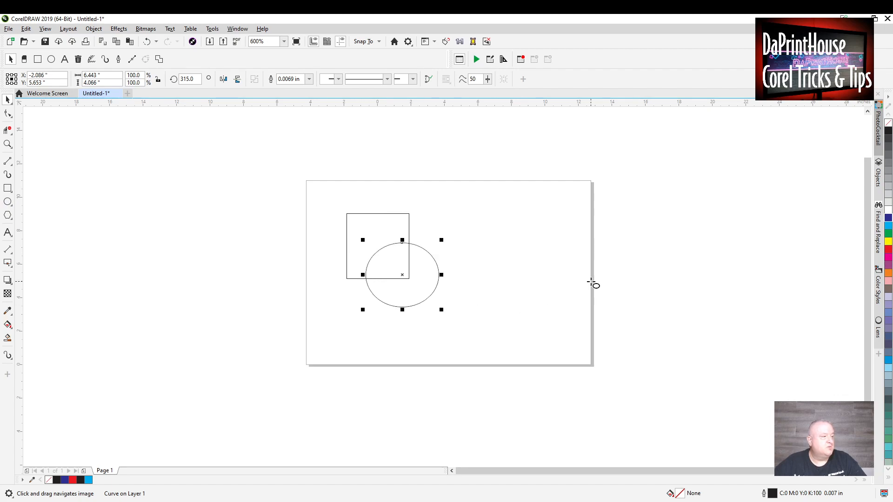
Draw a square rotated into a diamond, up and to the right of the ellipse, with the 3-Point Rectangle tool.
{"action": "left_click", "coordinate": [10, 187]}
{"action": "left_click", "coordinate": [48, 207]}
{"action": "mouse_move", "coordinate": [415, 199]}
{"action": "left_mouse_down"}
{"action": "mouse_move", "coordinate": [383, 256]}
{"action": "mouse_move", "coordinate": [416, 262]}
{"action": "mouse_move", "coordinate": [395, 264]}
{"action": "mouse_move", "coordinate": [458, 242]}
{"action": "mouse_move", "coordinate": [414, 199]}
{"action": "left_mouse_up"}
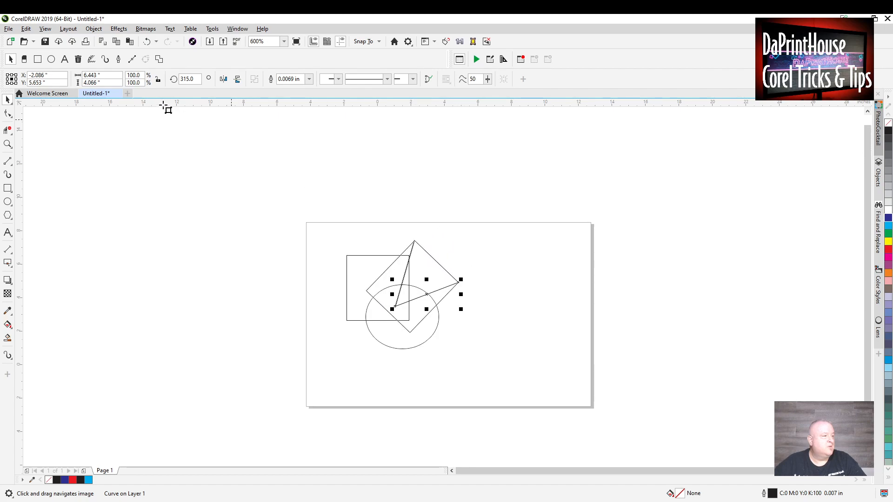
{"action": "left_click", "coordinate": [531, 285]}
{"action": "left_click", "coordinate": [8, 100]}
{"action": "left_click", "coordinate": [96, 154]}
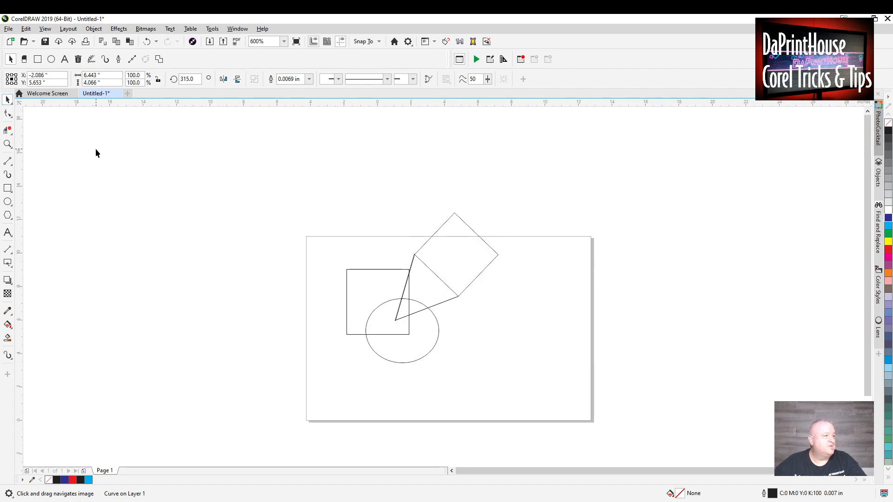
Fill the diamond with dark blue and delete the stray line segments beside it.
{"action": "left_click", "coordinate": [473, 228]}
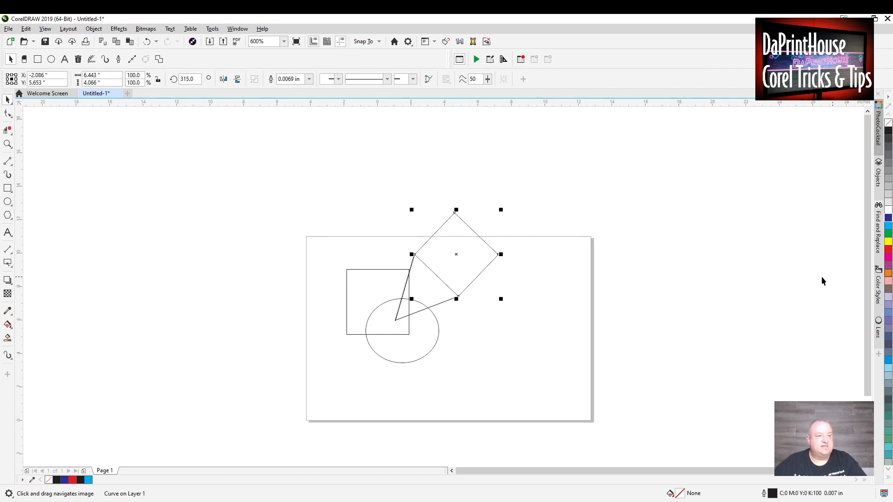
{"action": "left_click", "coordinate": [889, 218]}
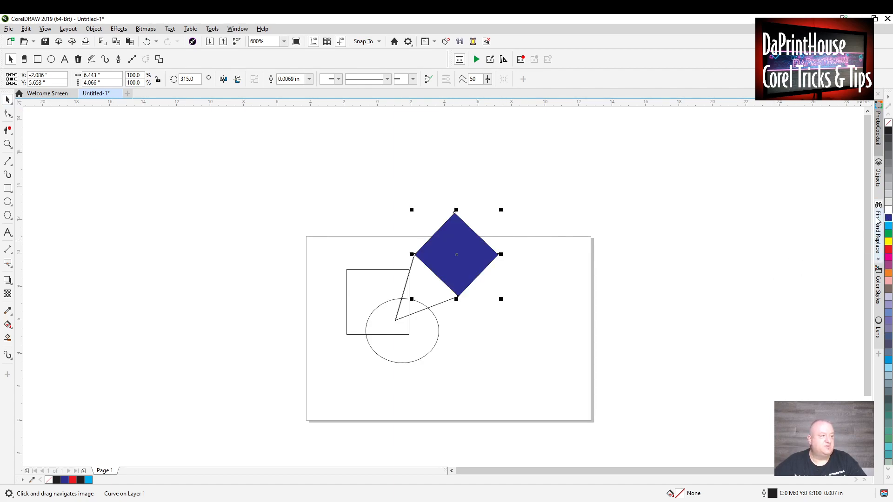
{"action": "left_click", "coordinate": [434, 306]}
{"action": "left_click_drag", "start_coordinate": [673, 373], "coordinate": [674, 370]}
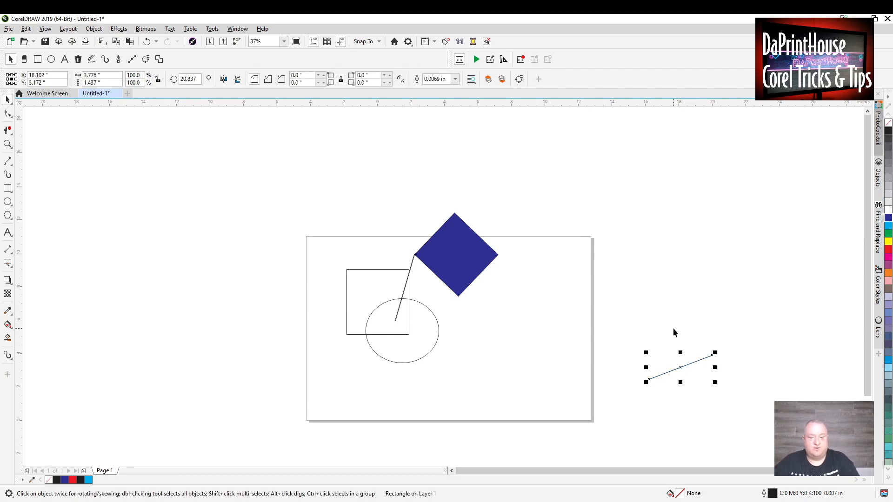
{"action": "key", "text": "Delete"}
Remove the diamond's fill and move it down so its left corner overlaps the ellipse's right side.
{"action": "left_click", "coordinate": [444, 258]}
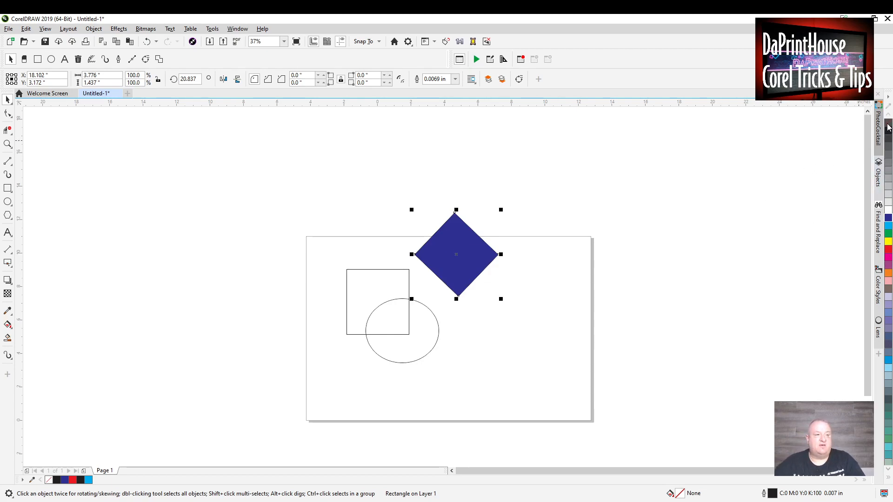
{"action": "left_click", "coordinate": [889, 126]}
{"action": "left_click_drag", "start_coordinate": [363, 177], "coordinate": [530, 308]}
{"action": "left_click_drag", "start_coordinate": [464, 285], "coordinate": [474, 363]}
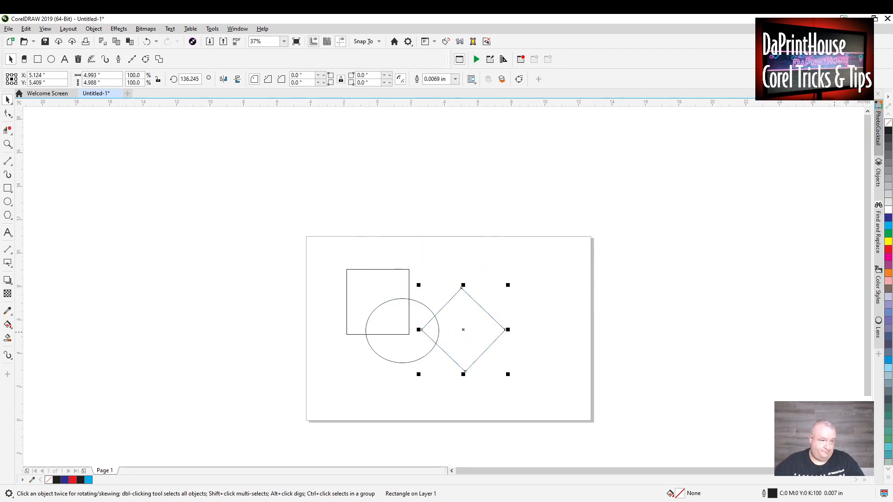
Try a dark blue fill on the diamond and on the ellipse, undoing each one.
{"action": "left_click", "coordinate": [889, 218]}
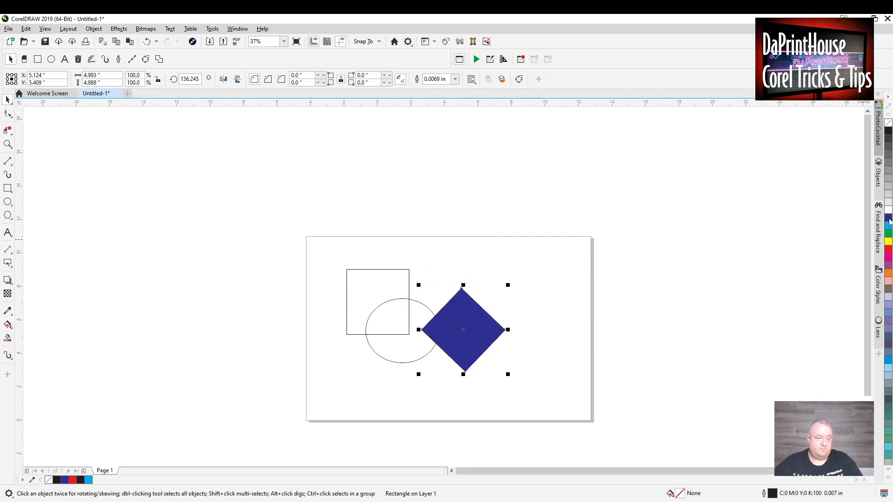
{"action": "key", "text": "ctrl+z"}
{"action": "left_click", "coordinate": [397, 363]}
{"action": "left_click", "coordinate": [889, 218]}
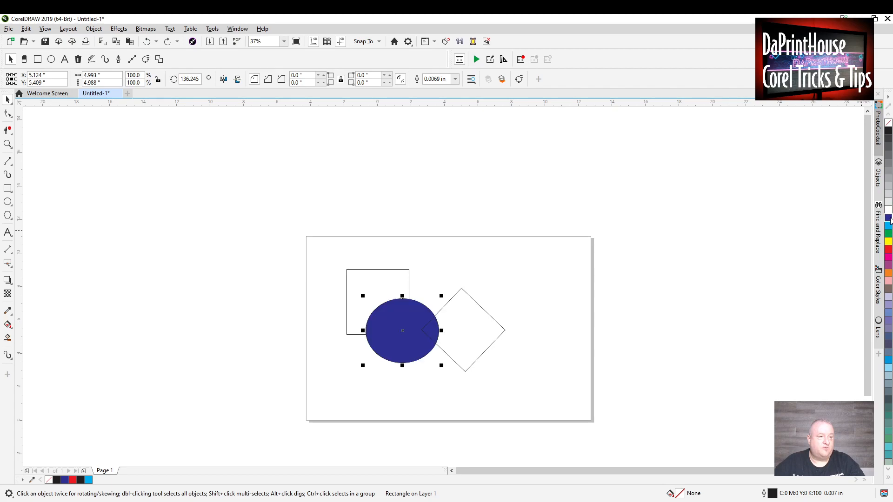
{"action": "key", "text": "ctrl+z"}
{"action": "left_click", "coordinate": [531, 277]}
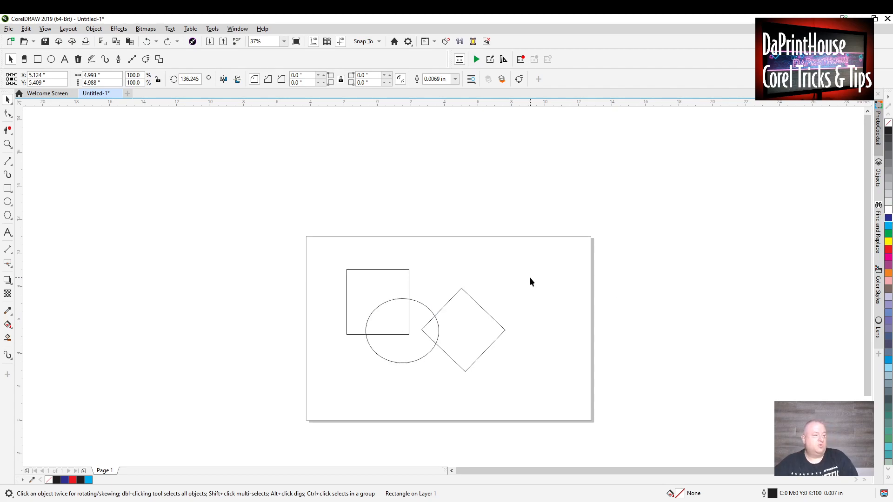
Fill the square with dark blue, the ellipse with red and the diamond with black.
{"action": "scroll", "coordinate": [400, 319], "scroll_direction": "up", "scroll_amount": 2}
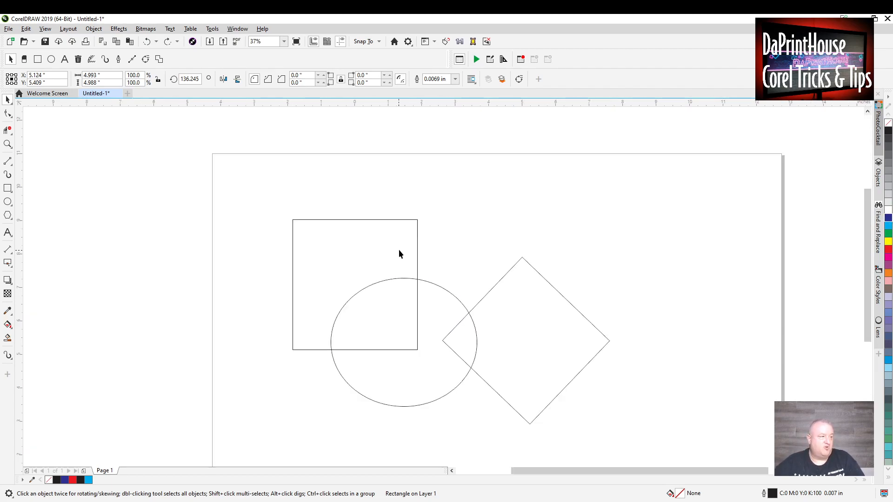
{"action": "left_click", "coordinate": [415, 232]}
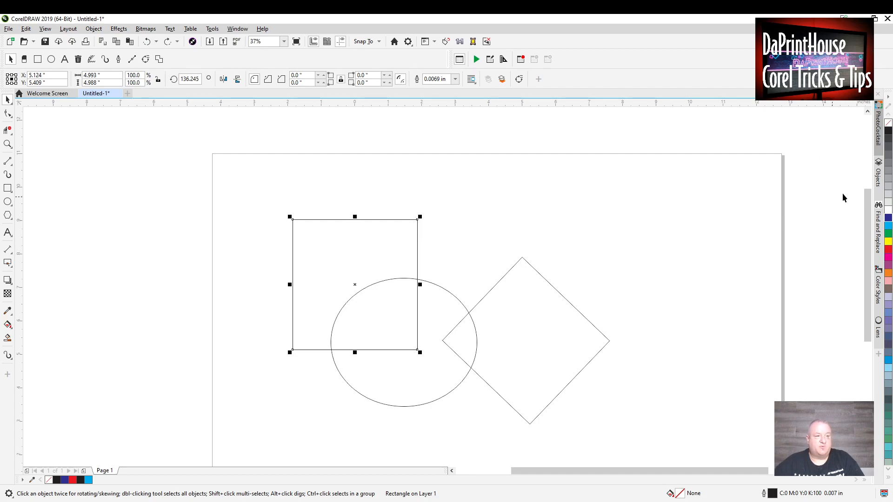
{"action": "left_click", "coordinate": [889, 218]}
{"action": "left_click", "coordinate": [423, 403]}
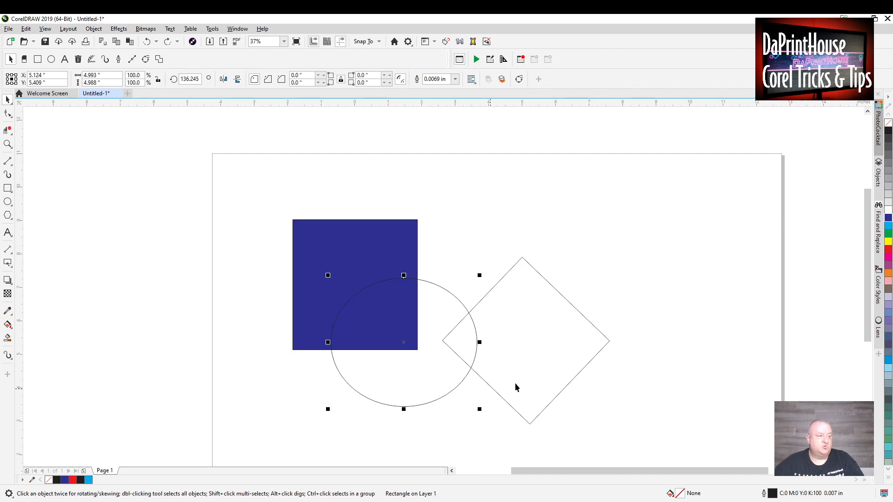
{"action": "left_click", "coordinate": [888, 251]}
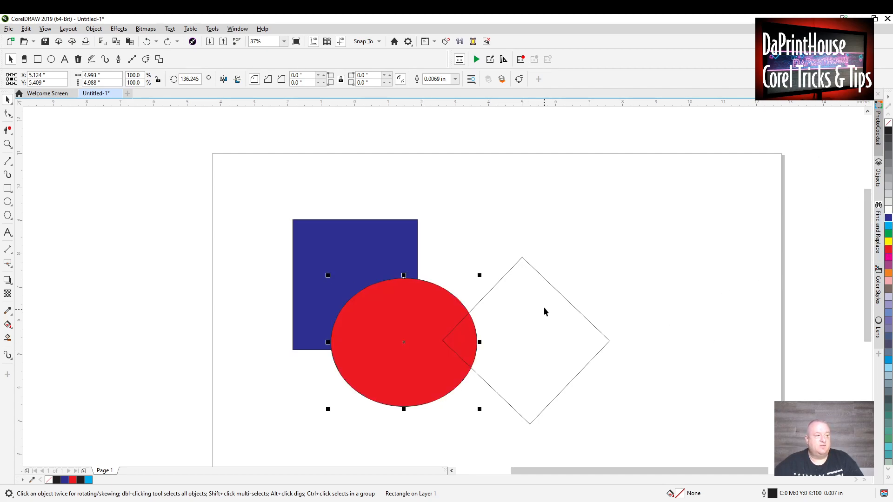
{"action": "left_click", "coordinate": [561, 299]}
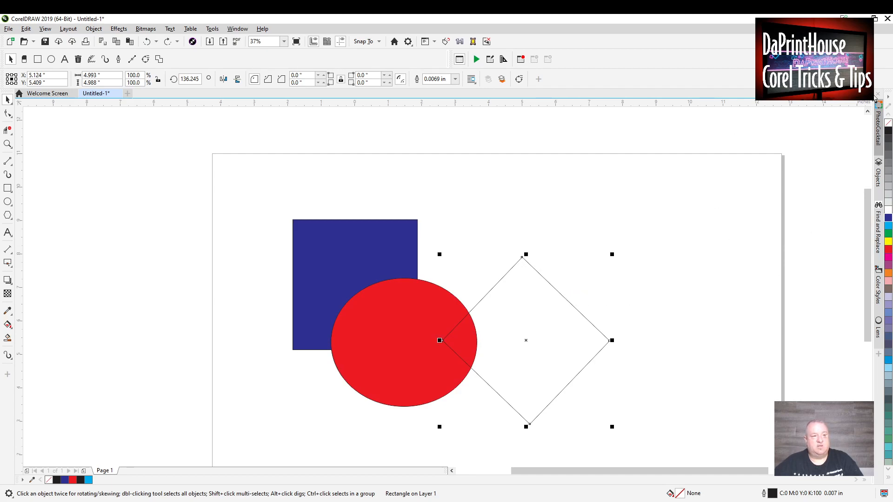
{"action": "left_click", "coordinate": [889, 131]}
{"action": "left_click", "coordinate": [624, 241]}
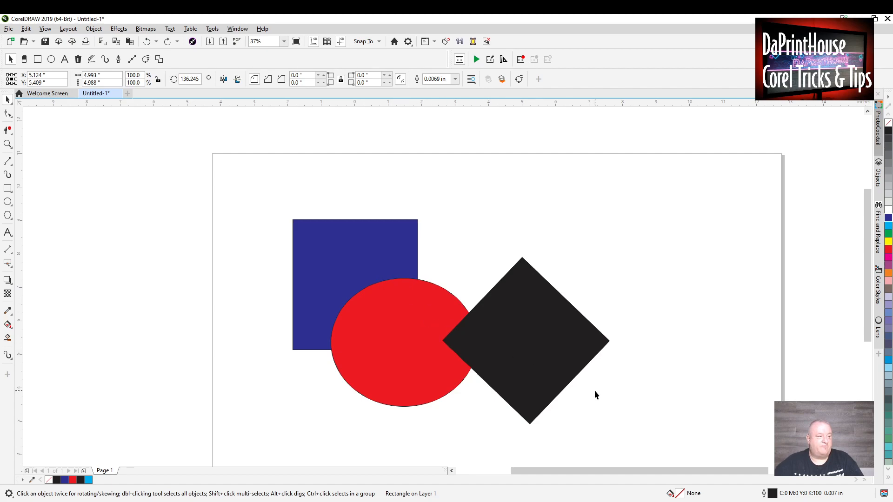
Move the black diamond slightly up and left, behind the red ellipse, and bring the blue square in front of the ellipse.
{"action": "left_click_drag", "start_coordinate": [524, 327], "coordinate": [515, 316]}
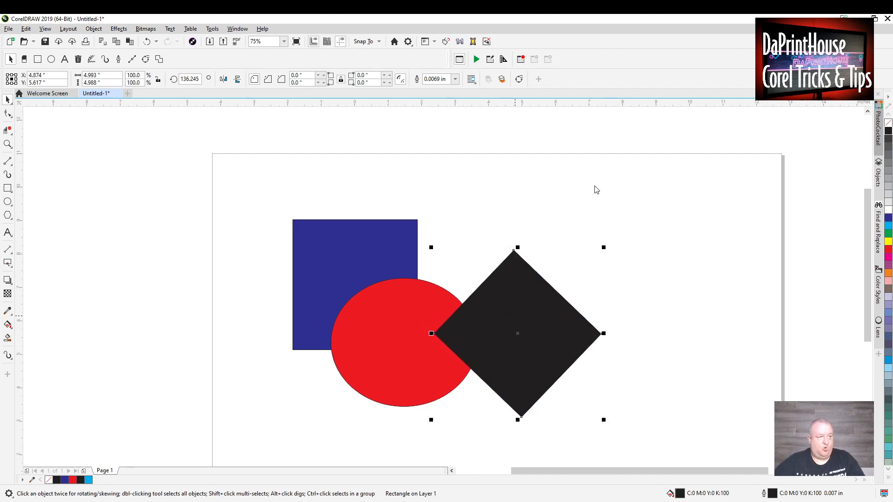
{"action": "key", "text": "ctrl+Page_Down"}
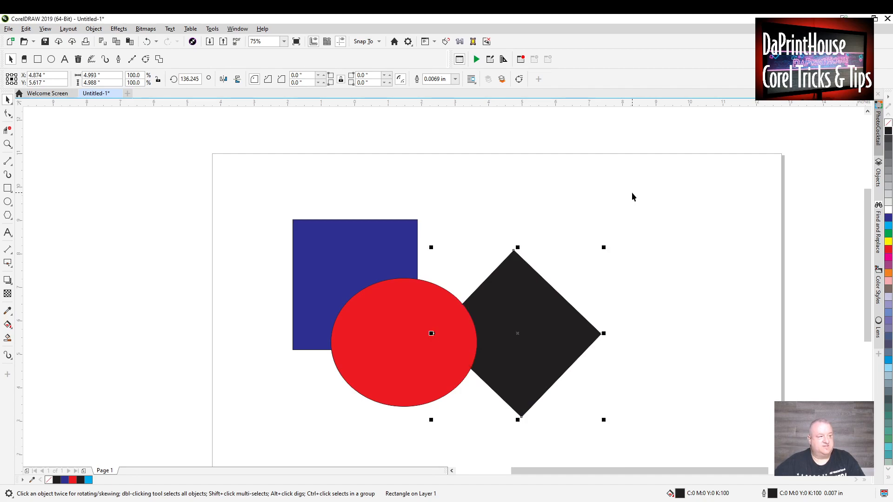
{"action": "left_click", "coordinate": [387, 249]}
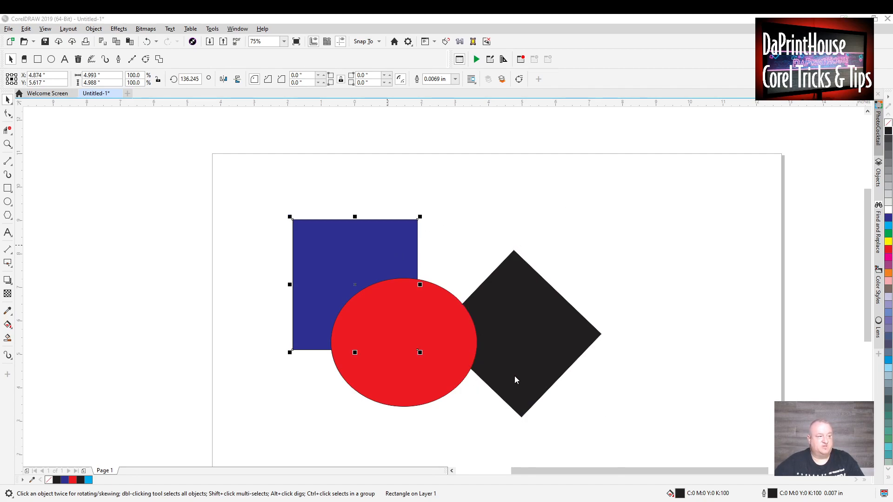
{"action": "key", "text": "ctrl+Page_Up"}
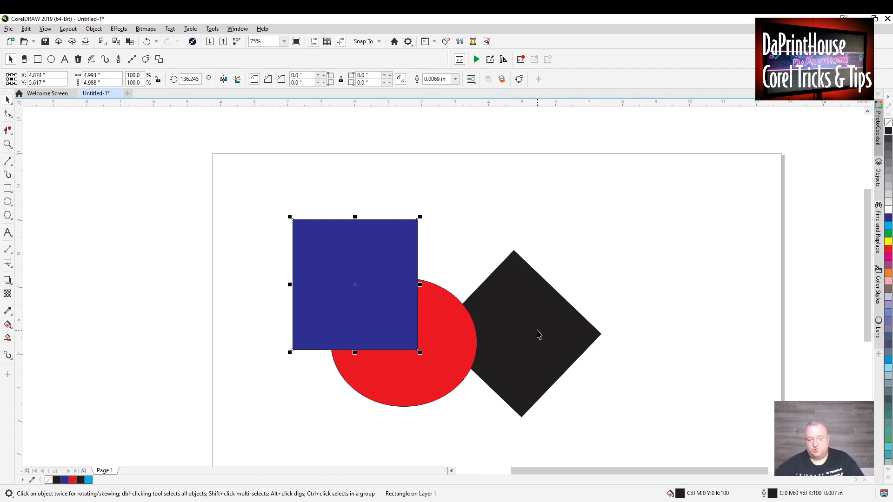
Remove the fill from the square, ellipse and diamond so only their outlines remain.
{"action": "scroll", "coordinate": [491, 302], "scroll_direction": "down", "scroll_amount": 2}
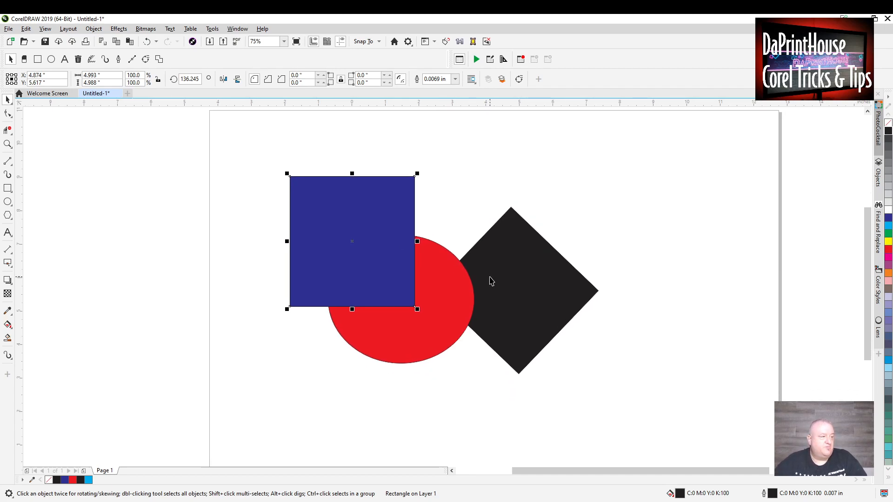
{"action": "left_click_drag", "start_coordinate": [254, 149], "coordinate": [686, 390]}
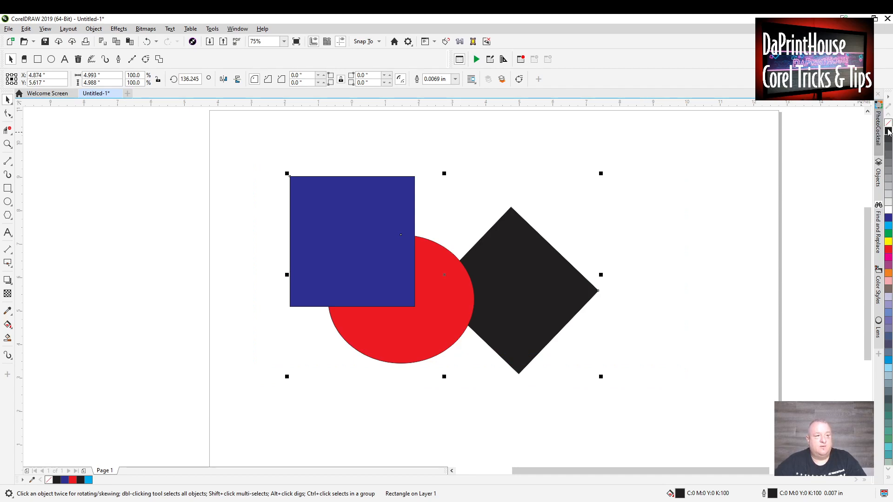
{"action": "left_click", "coordinate": [886, 131]}
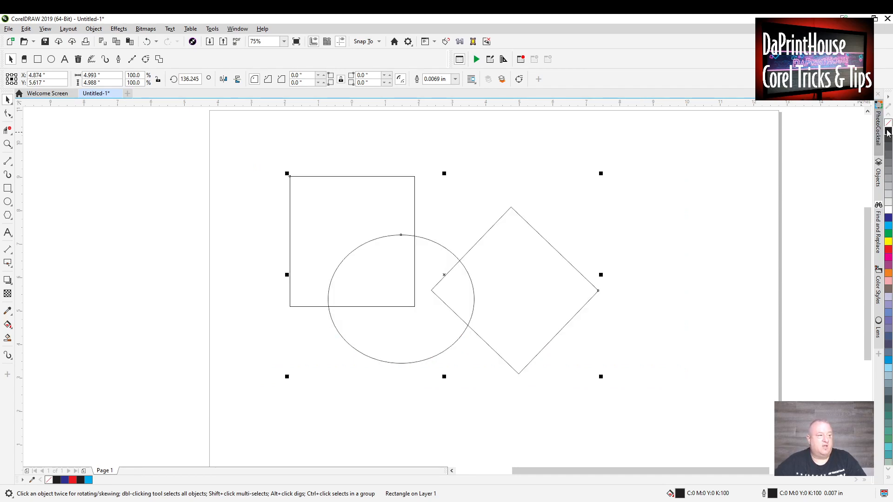
{"action": "left_click", "coordinate": [712, 183]}
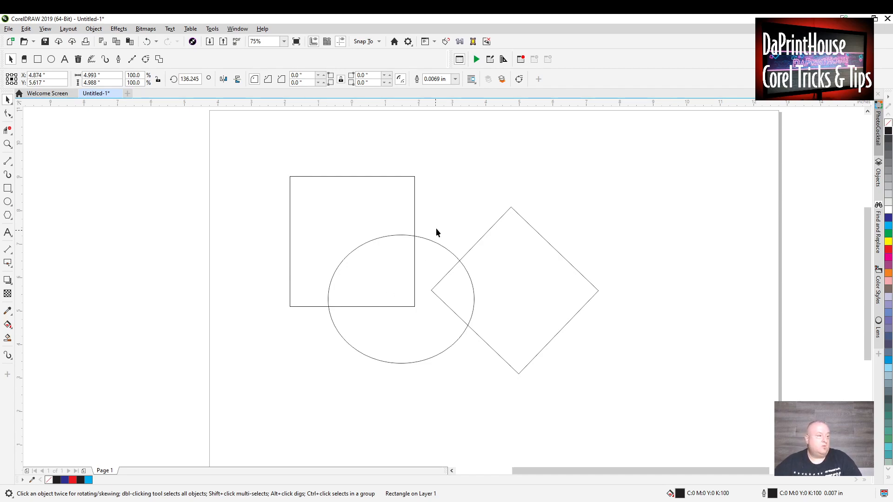
Select all three outlined shapes together and move them slightly to the right.
{"action": "left_click", "coordinate": [434, 243]}
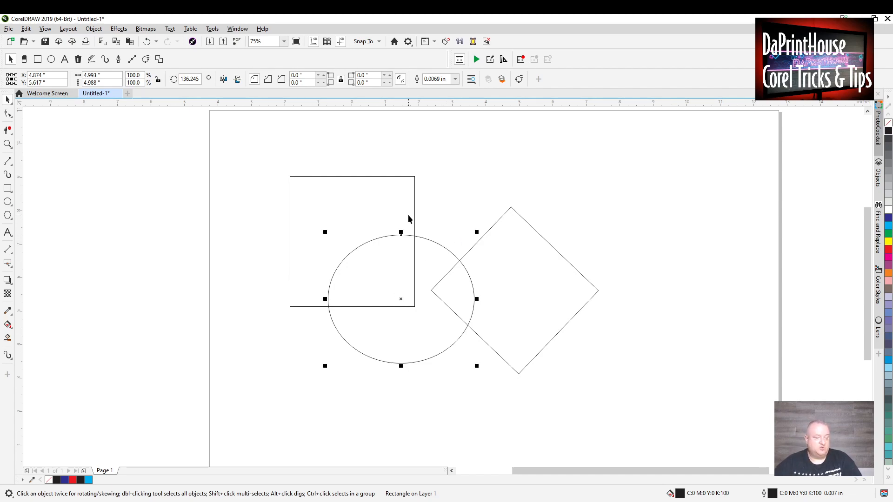
{"action": "left_click_drag", "start_coordinate": [252, 152], "coordinate": [658, 418]}
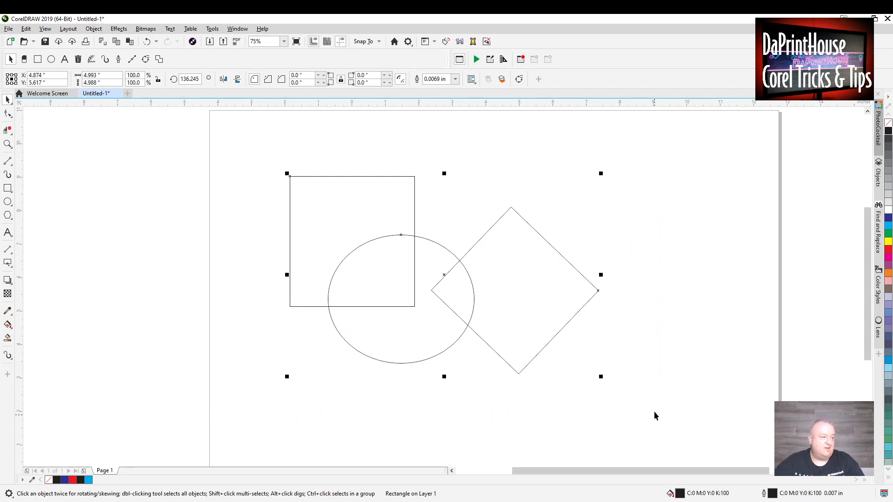
{"action": "left_click", "coordinate": [245, 167]}
{"action": "left_click_drag", "start_coordinate": [244, 167], "coordinate": [621, 396]}
{"action": "left_click", "coordinate": [572, 321]}
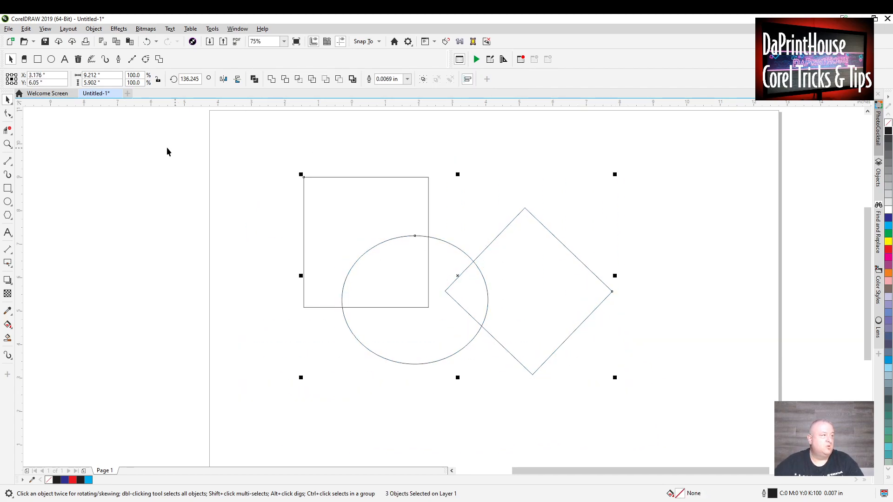
Try welding the three shapes into one outline with a dark blue fill, and undo both the fill and the weld.
{"action": "left_click", "coordinate": [271, 80]}
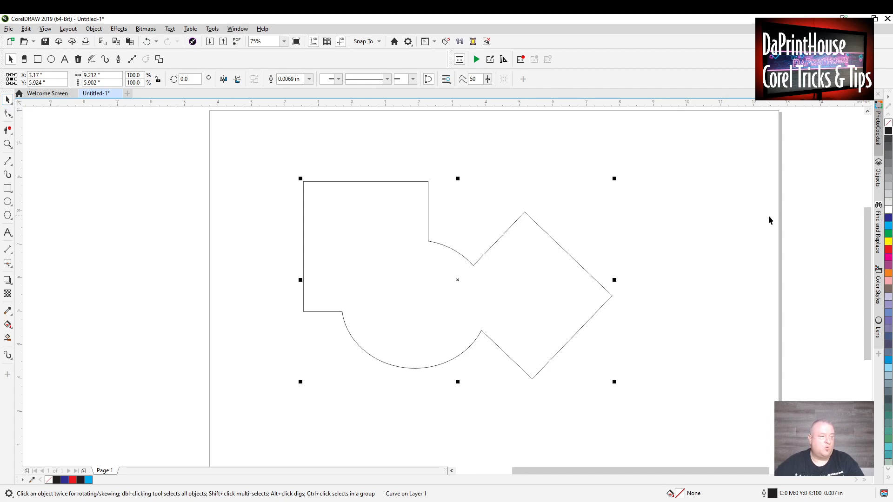
{"action": "left_click", "coordinate": [888, 218]}
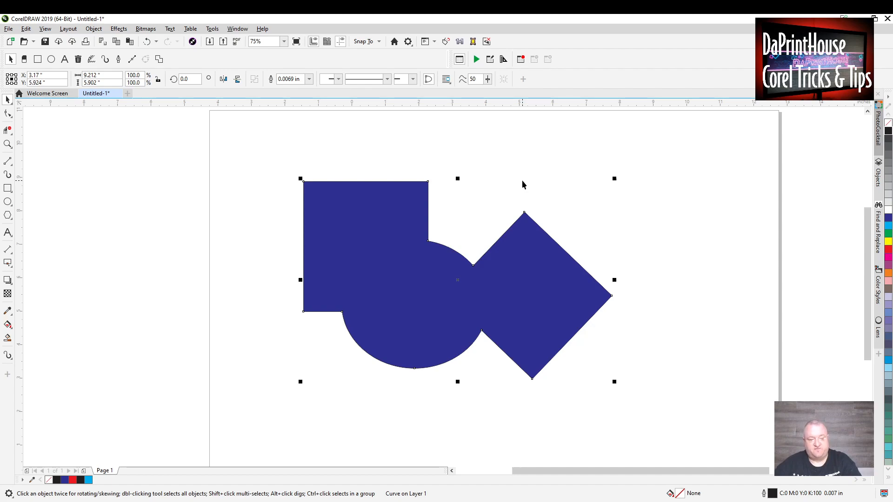
{"action": "key", "text": "ctrl+z"}
{"action": "key", "text": "ctrl+z"}
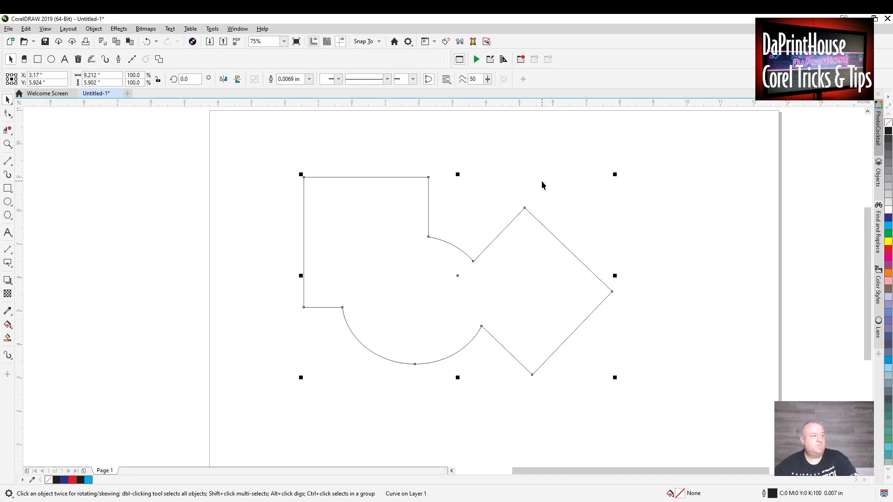
{"action": "left_click", "coordinate": [469, 240]}
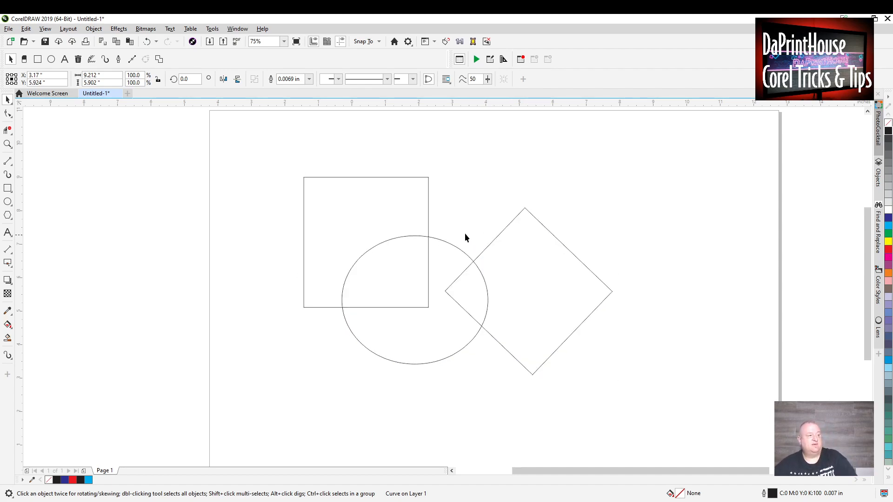
Move the ellipse slightly down and left, and remove the diamond's corner inside it with Virtual Segment Delete.
{"action": "left_click_drag", "start_coordinate": [454, 246], "coordinate": [450, 253]}
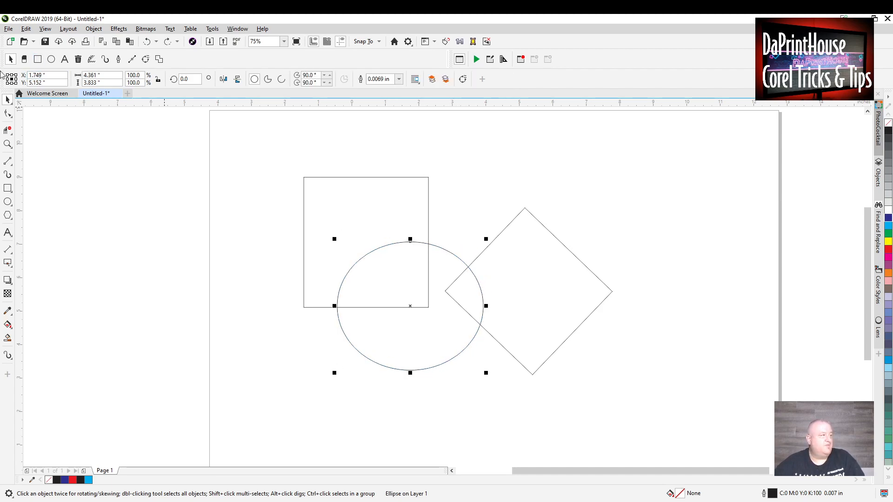
{"action": "left_click", "coordinate": [9, 131]}
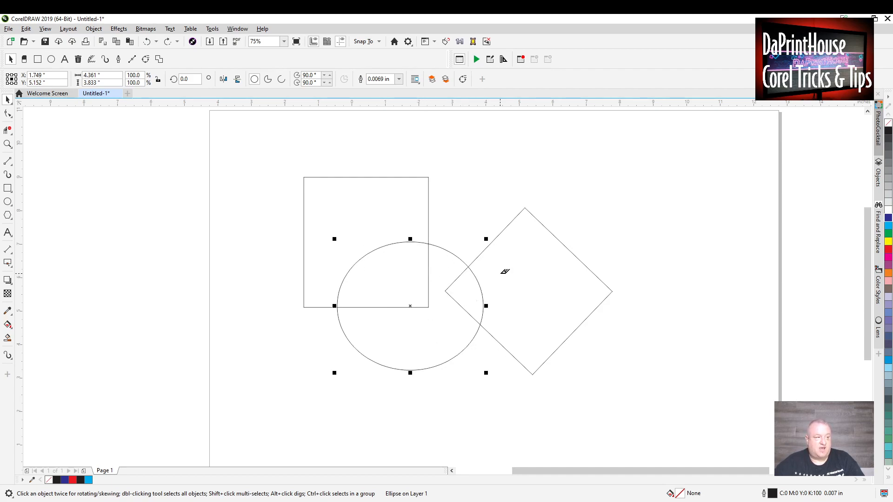
{"action": "left_click", "coordinate": [462, 303]}
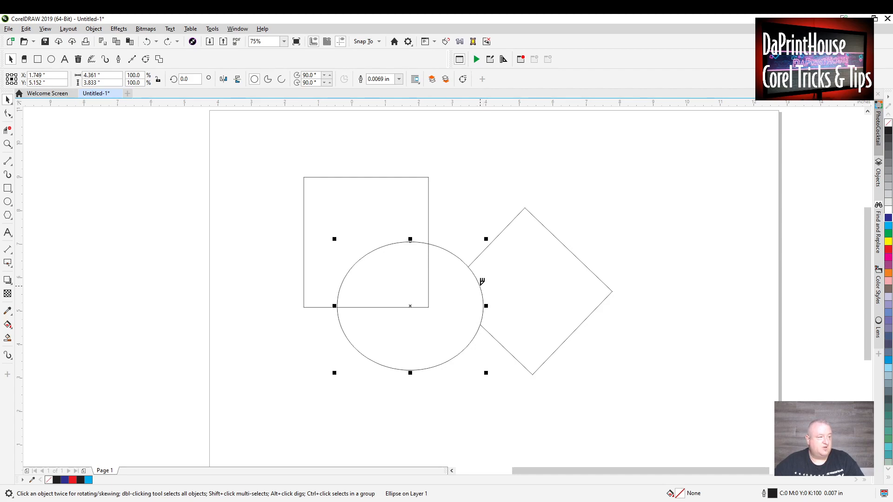
{"action": "left_click", "coordinate": [8, 99]}
Try moving the open diamond to the right and the ellipse downward, undoing each move.
{"action": "left_click", "coordinate": [631, 180]}
{"action": "left_click", "coordinate": [556, 238]}
{"action": "left_click_drag", "start_coordinate": [556, 239], "coordinate": [597, 235]}
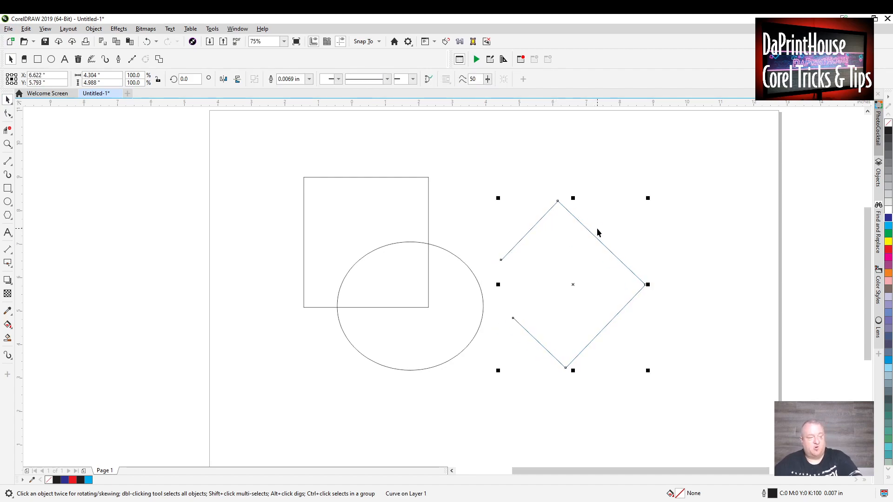
{"action": "key", "text": "ctrl+z"}
{"action": "left_click", "coordinate": [450, 268]}
{"action": "left_click_drag", "start_coordinate": [448, 251], "coordinate": [440, 298]}
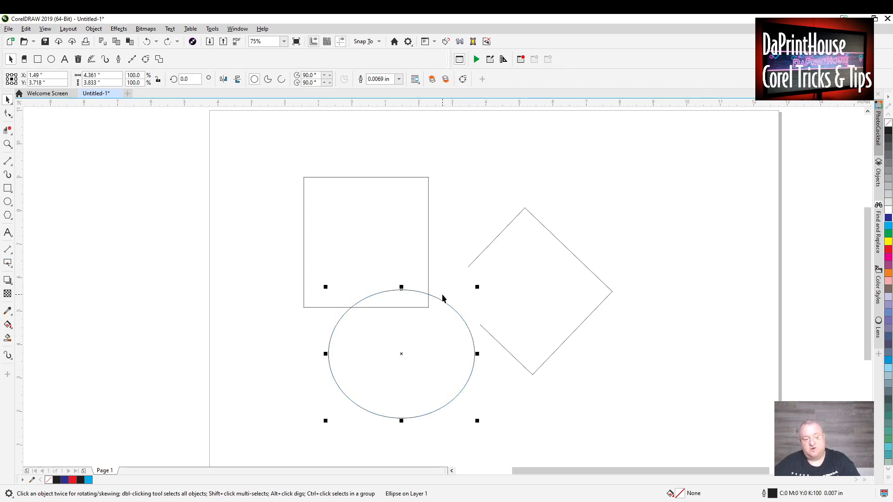
{"action": "key", "text": "ctrl+z"}
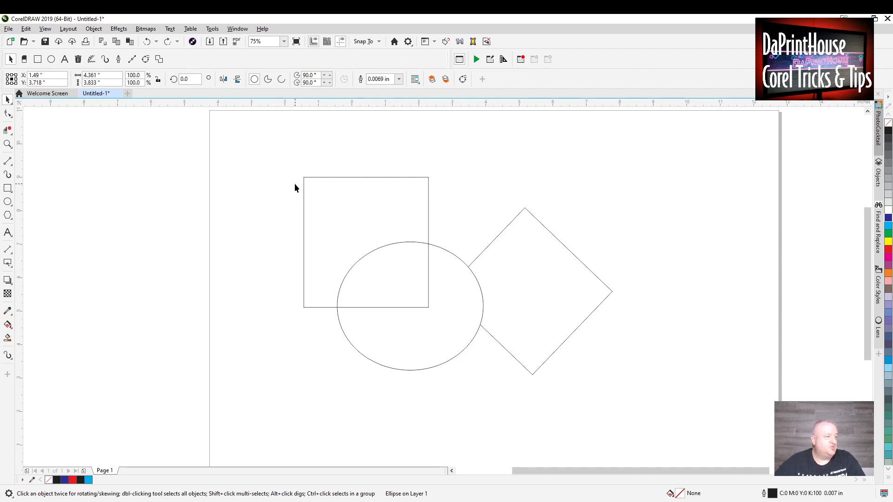
Delete the square and select the ellipse and the open diamond together.
{"action": "left_click", "coordinate": [424, 178]}
{"action": "key", "text": "Delete"}
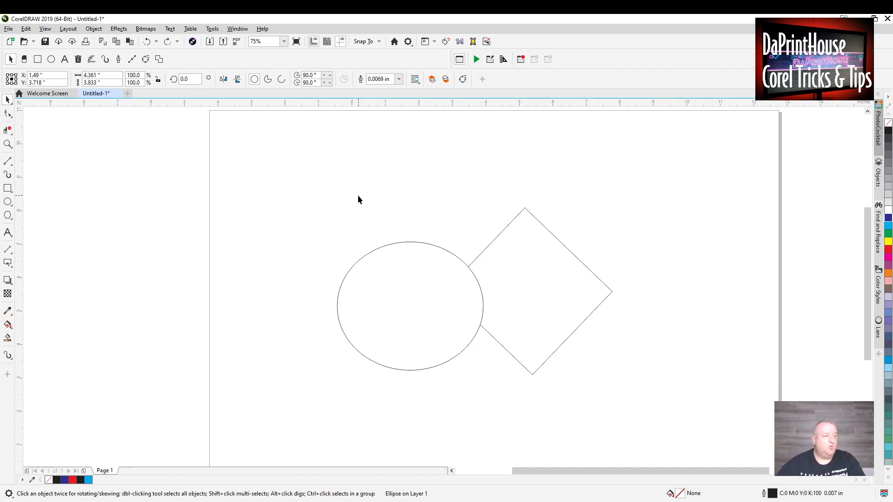
{"action": "left_click_drag", "start_coordinate": [614, 436], "coordinate": [626, 426]}
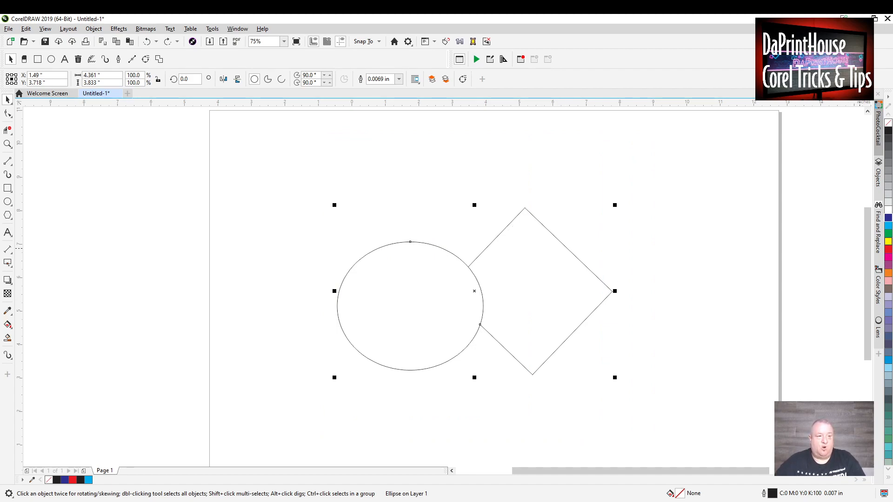
Try a dark blue fill on the ellipse and open diamond, and undo it.
{"action": "left_click", "coordinate": [888, 218]}
{"action": "key", "text": "ctrl+z"}
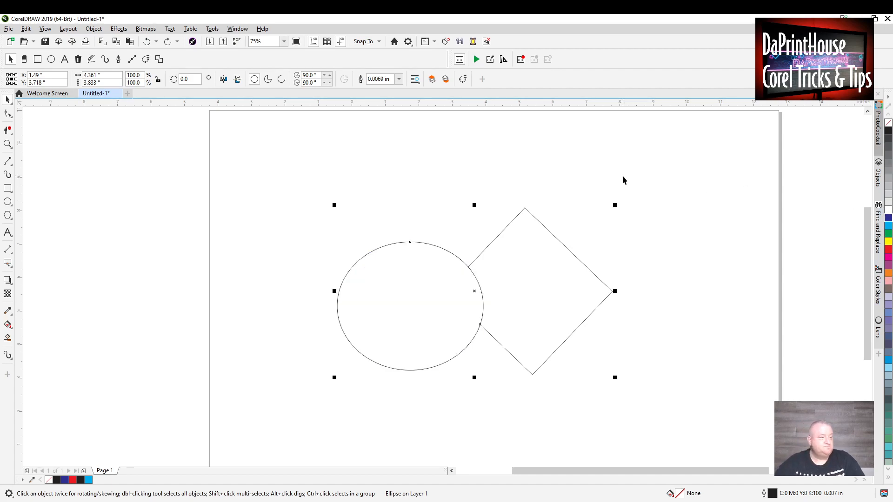
{"action": "left_click_drag", "start_coordinate": [677, 425], "coordinate": [677, 425]}
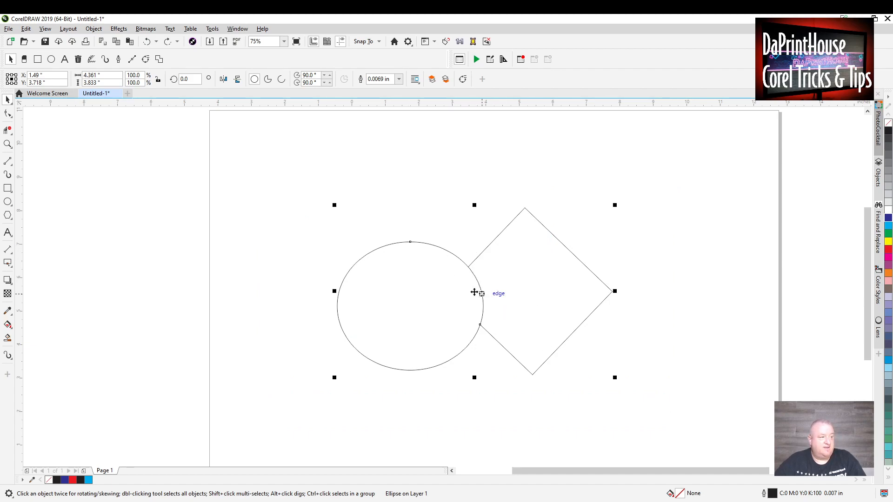
Remove the ellipse's arc inside the diamond with Virtual Segment Delete.
{"action": "left_click", "coordinate": [8, 131]}
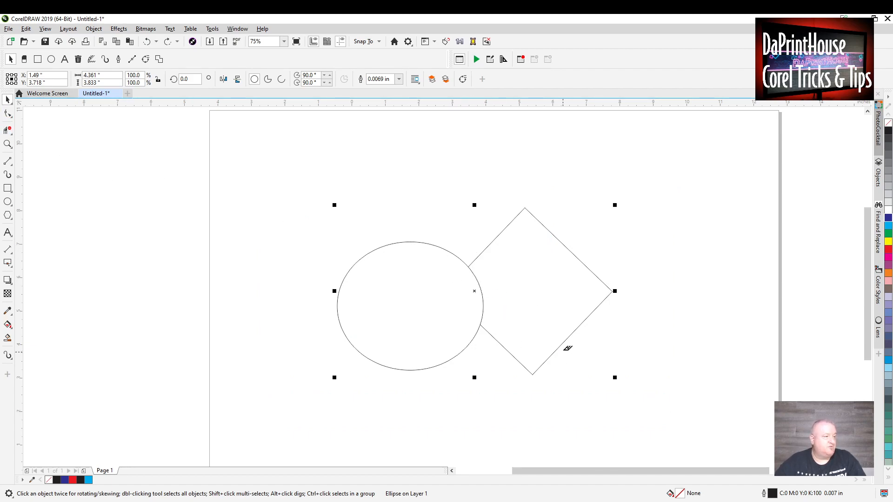
{"action": "left_click", "coordinate": [483, 295]}
{"action": "left_click", "coordinate": [7, 99]}
{"action": "left_click", "coordinate": [274, 145]}
Try adding a contour to the open ellipse curve, and undo it.
{"action": "left_click_drag", "start_coordinate": [629, 419], "coordinate": [629, 419]}
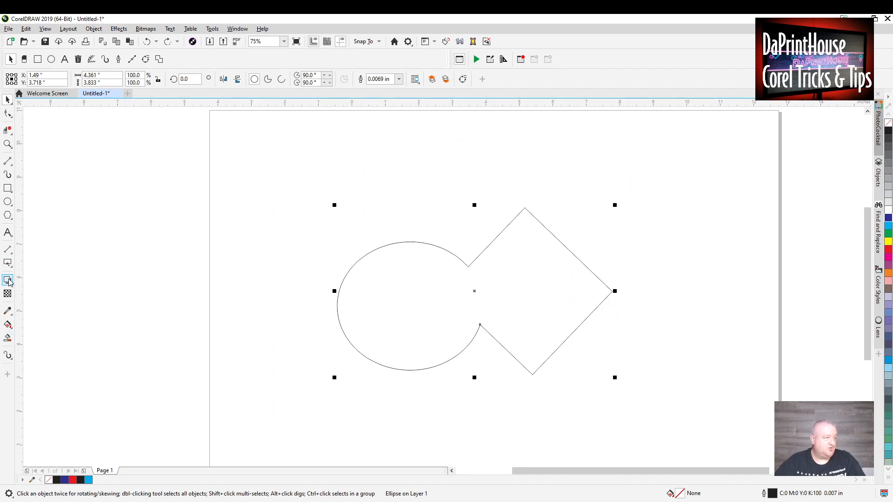
{"action": "left_click", "coordinate": [33, 294]}
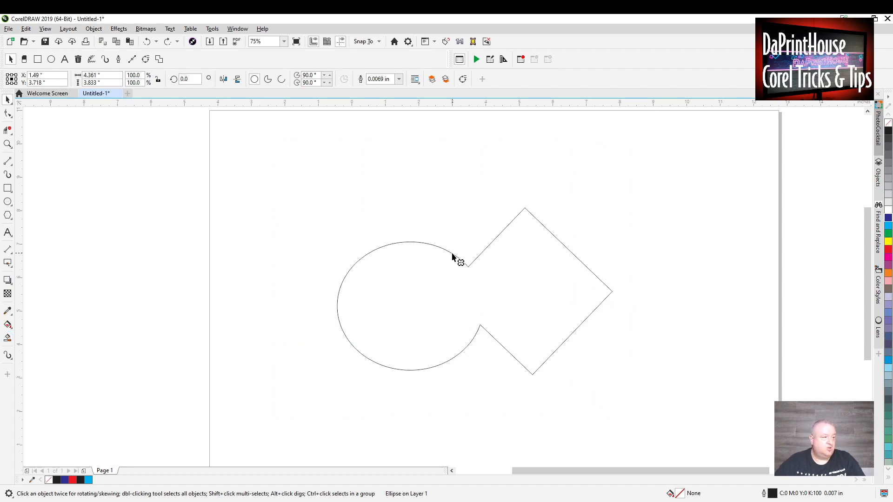
{"action": "left_click_drag", "start_coordinate": [470, 268], "coordinate": [458, 246]}
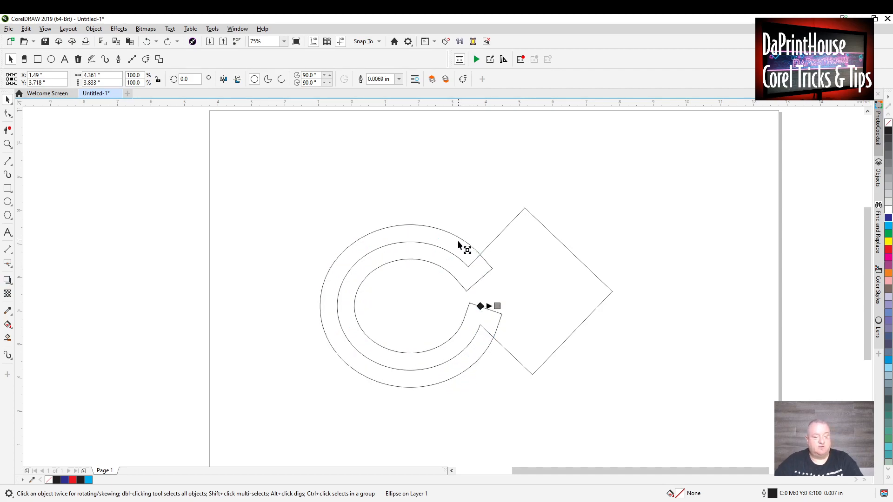
{"action": "key", "text": "ctrl+z"}
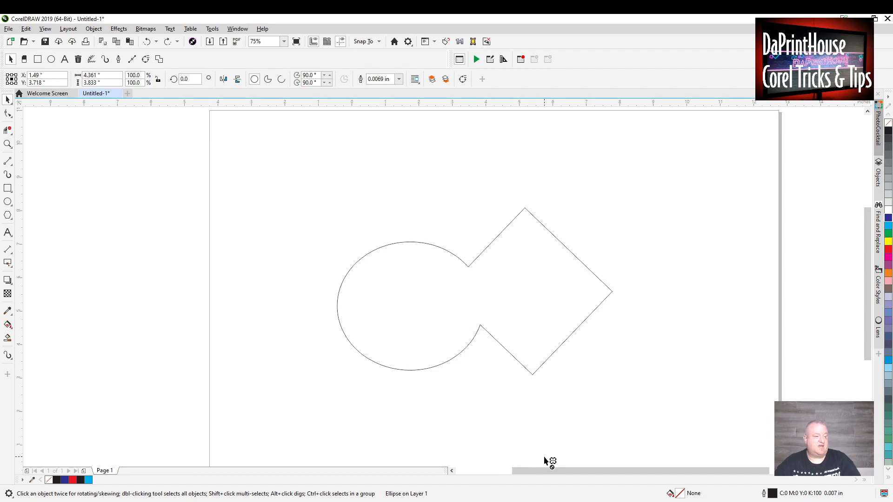
{"action": "left_click", "coordinate": [7, 99]}
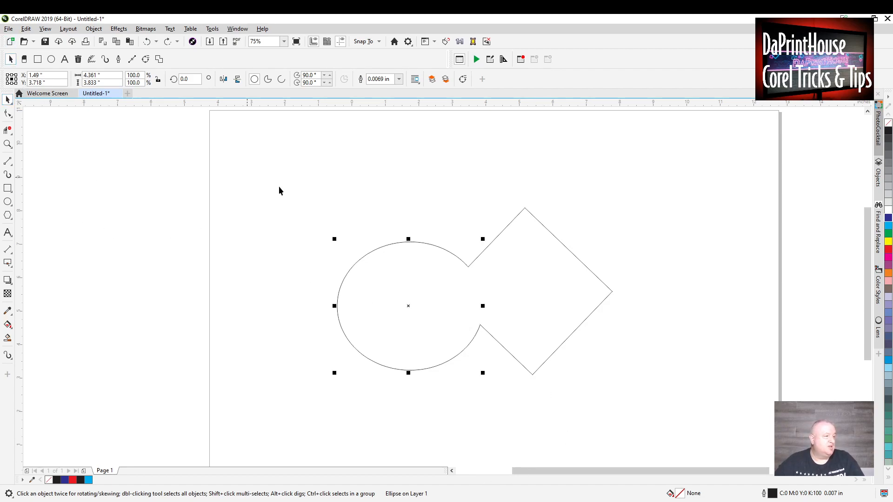
Try moving the open diamond up and right, away from the ellipse, and undo the move.
{"action": "left_click", "coordinate": [501, 231]}
{"action": "left_click_drag", "start_coordinate": [501, 231], "coordinate": [574, 205]}
{"action": "key", "text": "ctrl+z"}
{"action": "left_click", "coordinate": [415, 142]}
Join the open ellipse and diamond into one closed curve and place a copy to the left of the page.
{"action": "left_click_drag", "start_coordinate": [291, 152], "coordinate": [438, 300]}
{"action": "left_click_drag", "start_coordinate": [657, 410], "coordinate": [658, 409]}
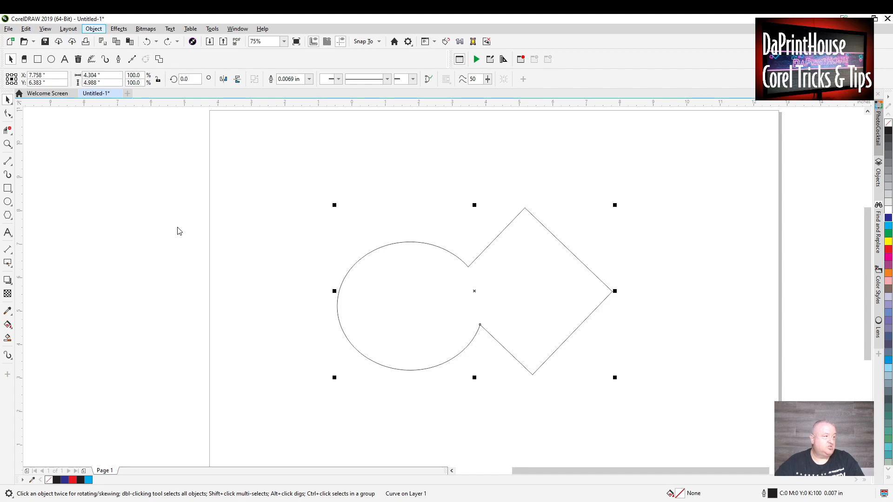
{"action": "key", "text": "F3"}
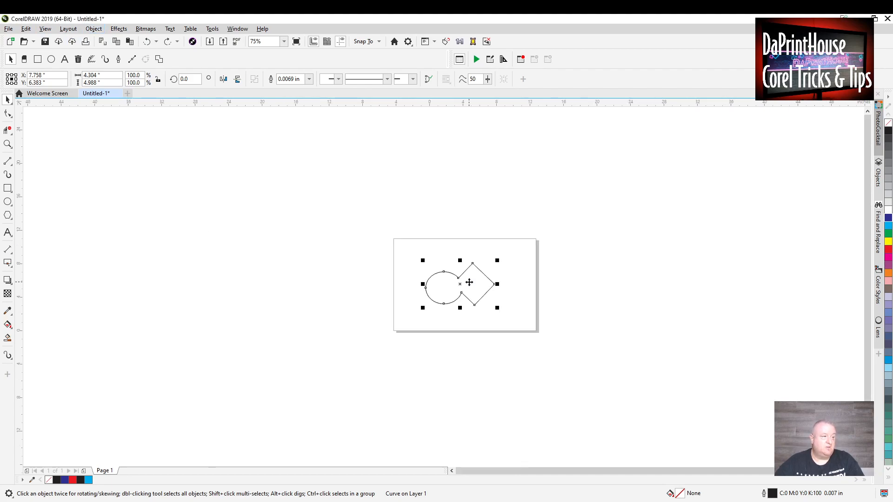
{"action": "left_click_drag", "start_coordinate": [461, 286], "coordinate": [345, 277]}
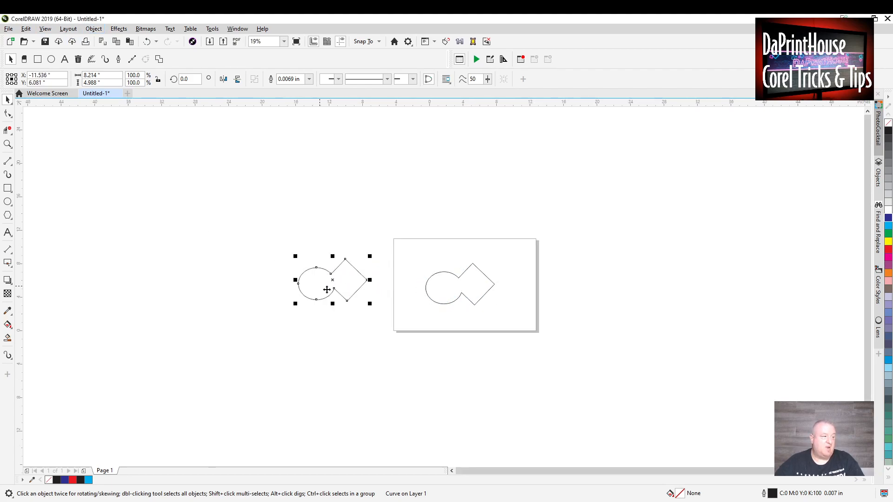
Try a dark blue fill on the joined copy beside the page, and undo it.
{"action": "key", "text": "shift+F2"}
{"action": "left_click_drag", "start_coordinate": [628, 282], "coordinate": [652, 290]}
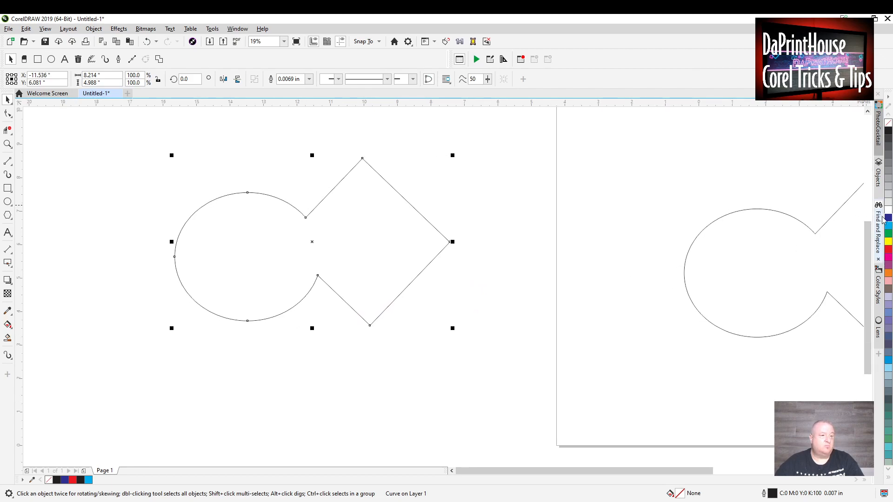
{"action": "left_click", "coordinate": [889, 218]}
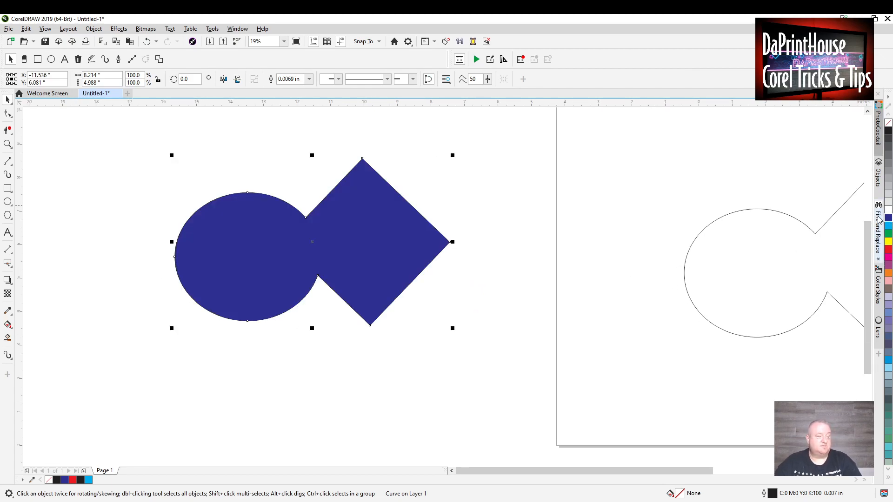
{"action": "key", "text": "ctrl+z"}
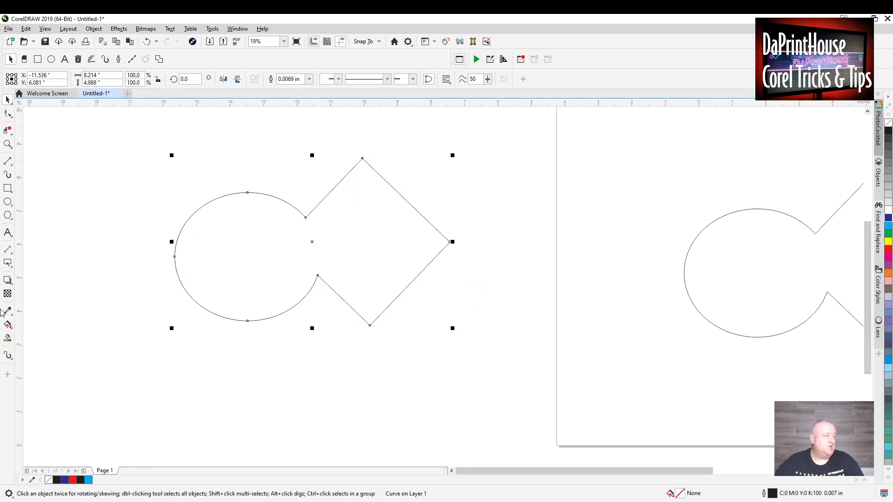
Add a single outside contour around the joined copy beside the page.
{"action": "left_click", "coordinate": [8, 280]}
{"action": "left_click_drag", "start_coordinate": [288, 312], "coordinate": [312, 143]}
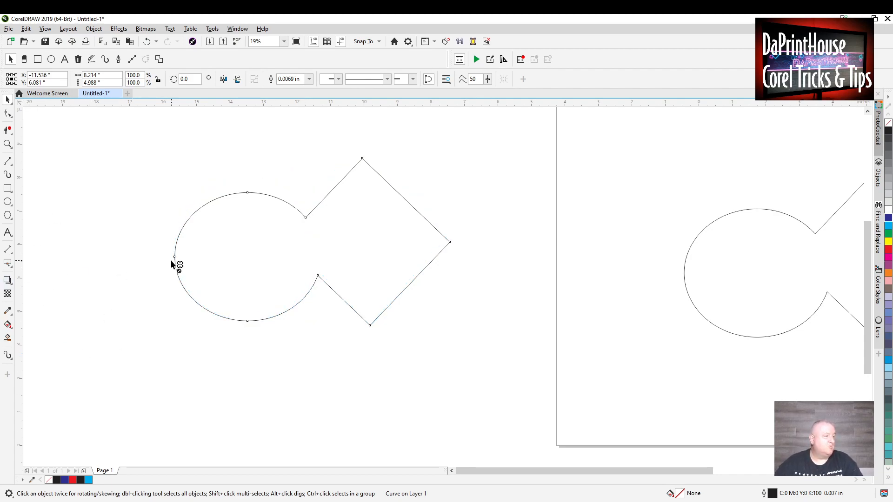
{"action": "left_click_drag", "start_coordinate": [323, 283], "coordinate": [311, 340]}
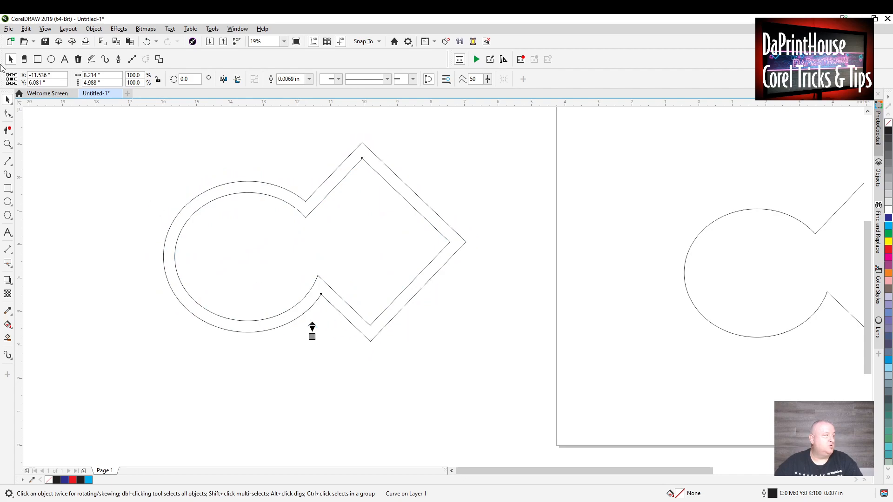
{"action": "left_click", "coordinate": [7, 99]}
Give the outer contour line around the joined copy a magenta outline.
{"action": "scroll", "coordinate": [504, 193], "scroll_direction": "down", "scroll_amount": 3}
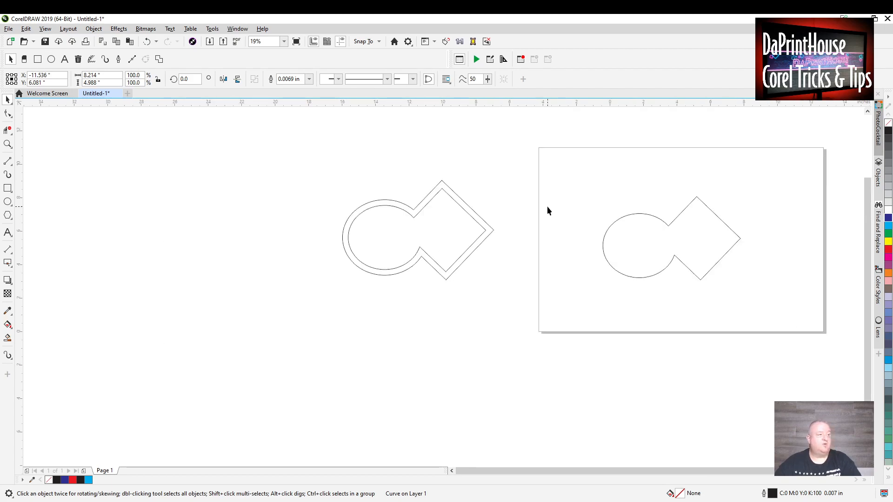
{"action": "left_click", "coordinate": [442, 287]}
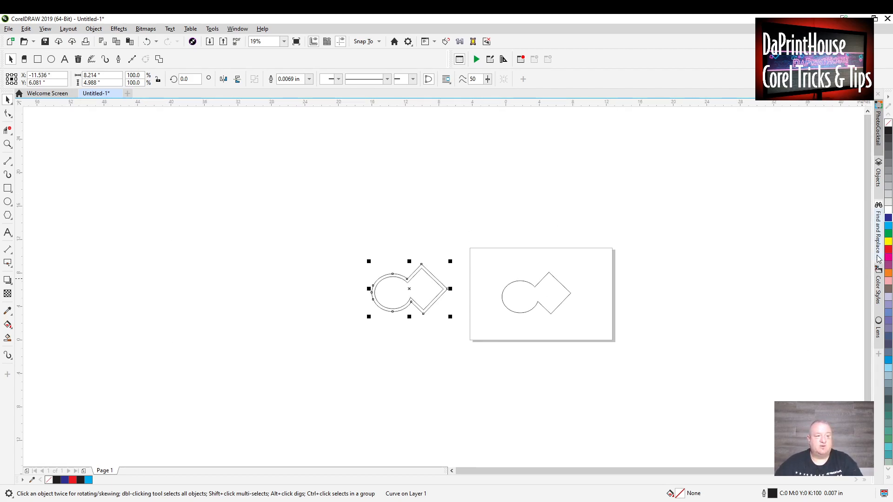
{"action": "scroll", "coordinate": [429, 280], "scroll_direction": "up", "scroll_amount": 2}
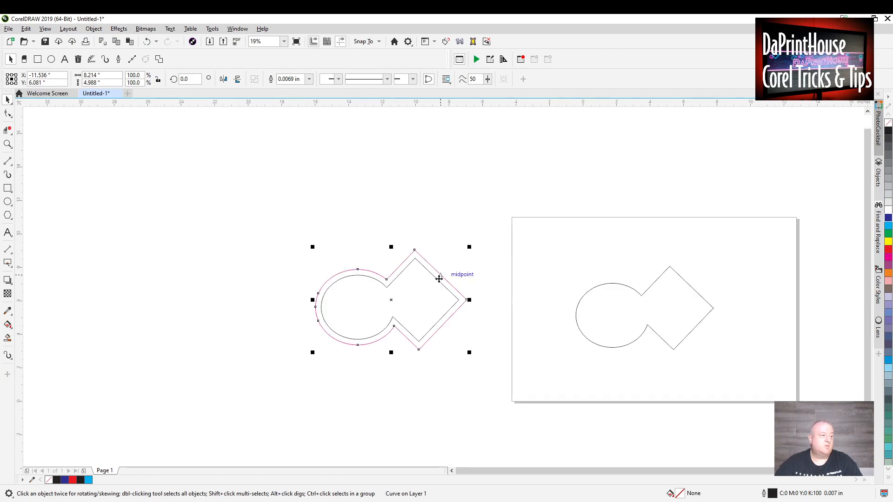
{"action": "scroll", "coordinate": [441, 280], "scroll_direction": "up", "scroll_amount": 1}
{"action": "left_click_drag", "start_coordinate": [564, 281], "coordinate": [549, 242]}
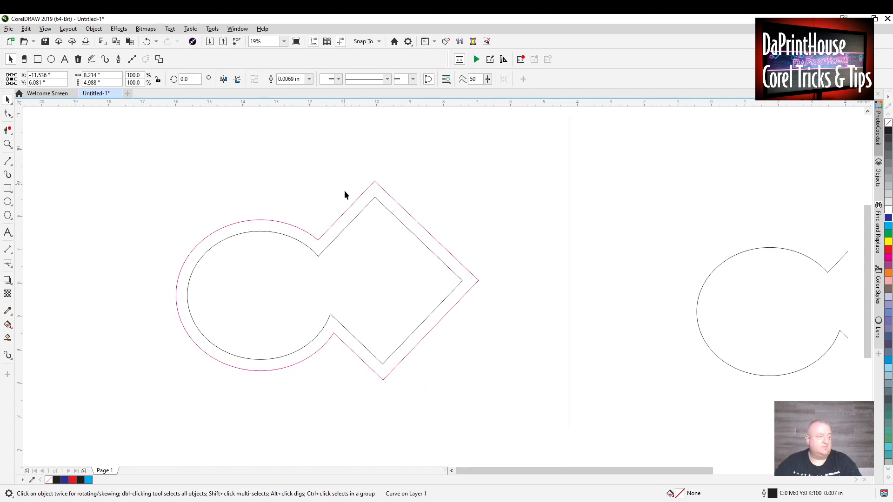
Delete all shapes on and beside the page.
{"action": "scroll", "coordinate": [348, 185], "scroll_direction": "down", "scroll_amount": 4}
{"action": "left_click_drag", "start_coordinate": [345, 180], "coordinate": [725, 333]}
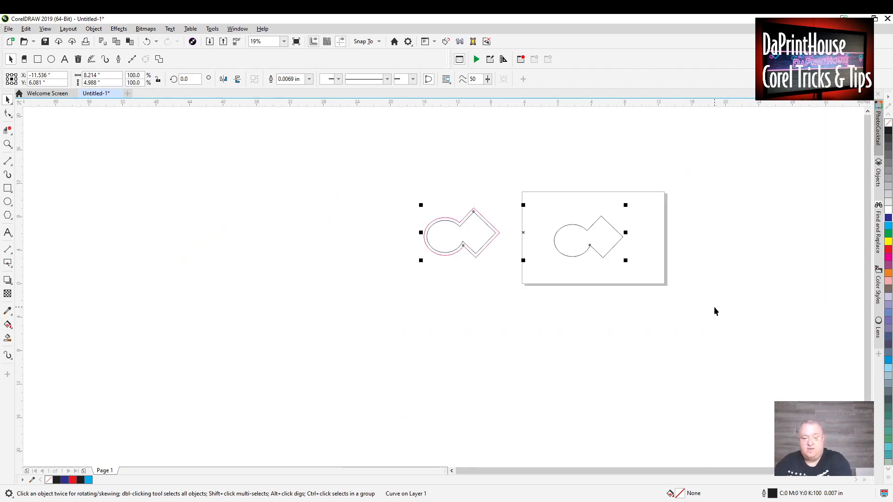
{"action": "key", "text": "Delete"}
{"action": "left_click_drag", "start_coordinate": [581, 225], "coordinate": [479, 273]}
Draw two diagonally overlapping rectangles on the page, together spanning about 9.9 by 8.3 inches, and shift both slightly up and right.
{"action": "scroll", "coordinate": [493, 284], "scroll_direction": "up", "scroll_amount": 1}
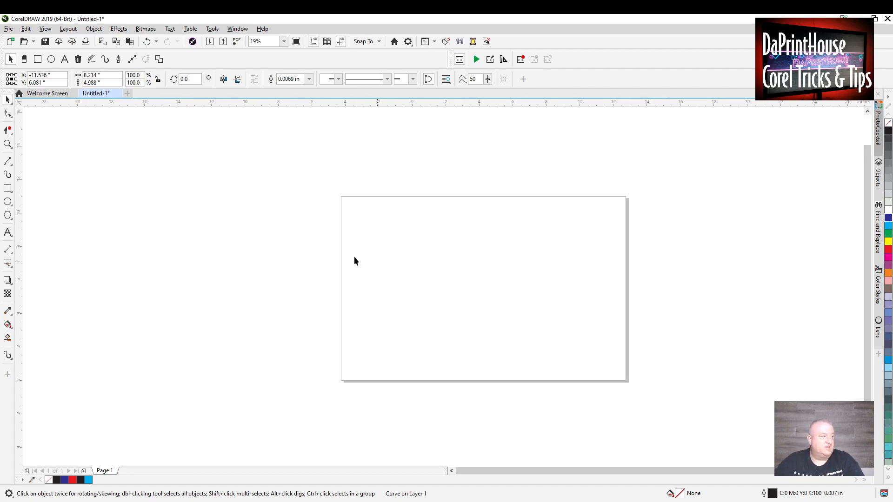
{"action": "left_click", "coordinate": [7, 188]}
{"action": "left_click_drag", "start_coordinate": [367, 226], "coordinate": [474, 318]}
{"action": "left_click_drag", "start_coordinate": [419, 283], "coordinate": [532, 366]}
{"action": "left_click", "coordinate": [8, 100]}
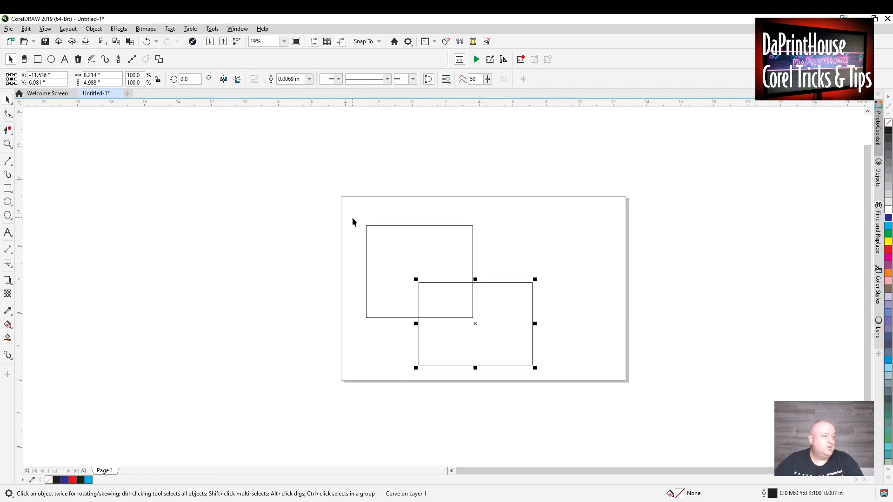
{"action": "left_click", "coordinate": [375, 208]}
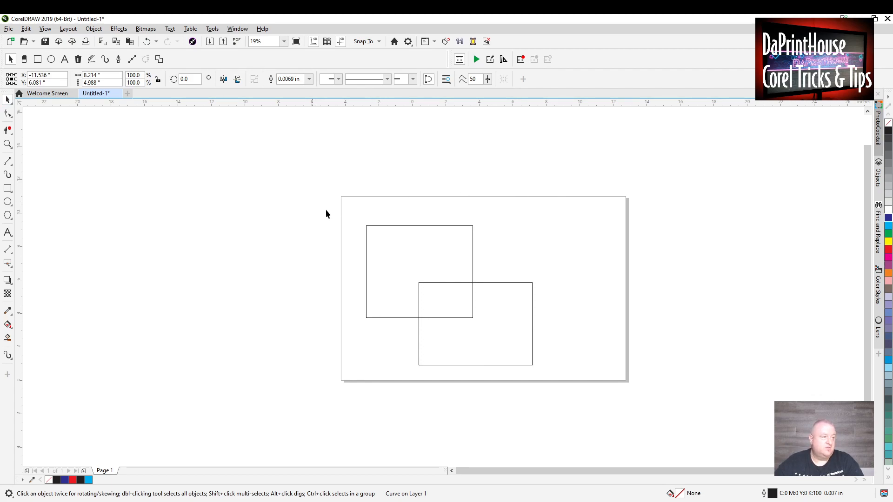
{"action": "left_click_drag", "start_coordinate": [306, 199], "coordinate": [596, 400]}
{"action": "mouse_move", "coordinate": [383, 224]}
{"action": "left_mouse_down"}
{"action": "mouse_move", "coordinate": [404, 220]}
{"action": "mouse_move", "coordinate": [397, 214]}
{"action": "left_mouse_up"}
Try welding the two overlapping rectangles into one outline, and undo the weld.
{"action": "left_click", "coordinate": [272, 79]}
{"action": "left_click", "coordinate": [571, 215]}
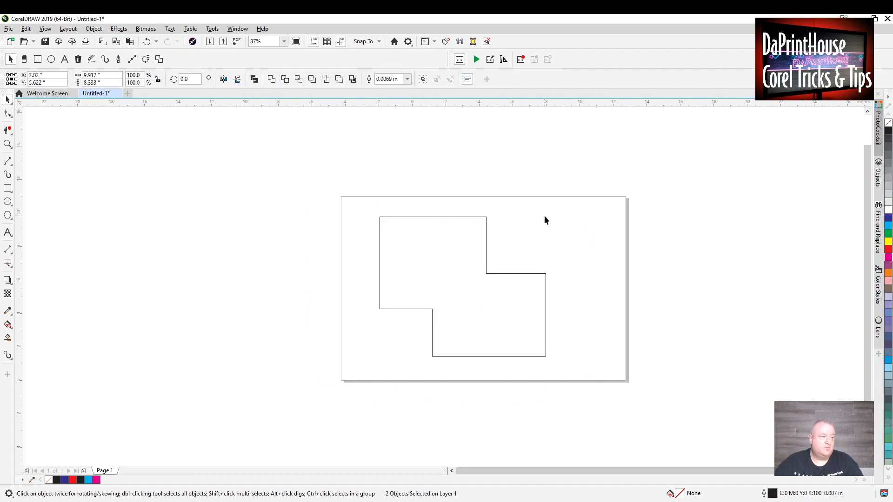
{"action": "left_click", "coordinate": [486, 246]}
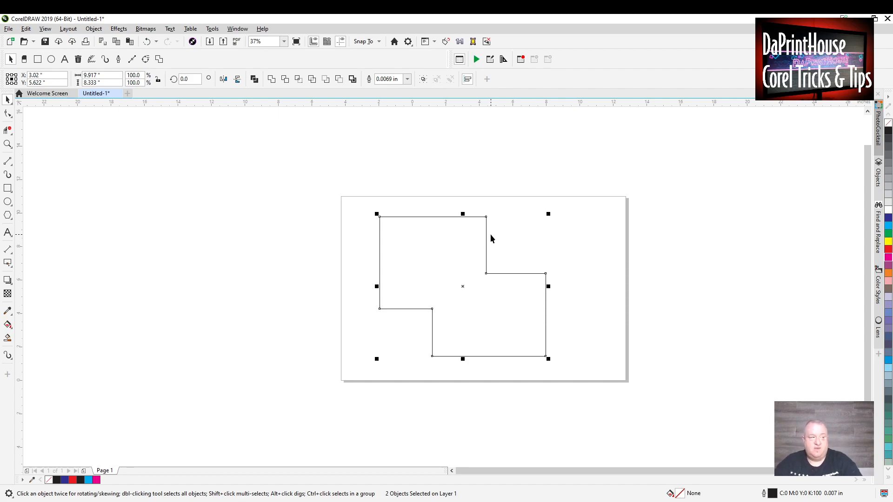
{"action": "key", "text": "ctrl+z"}
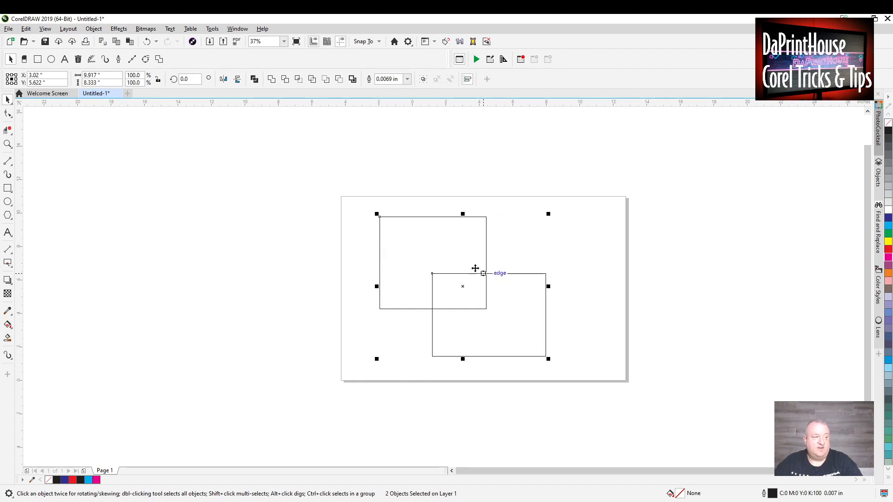
Delete both overlapping rectangles from the page.
{"action": "left_click", "coordinate": [514, 256]}
{"action": "left_click", "coordinate": [525, 275]}
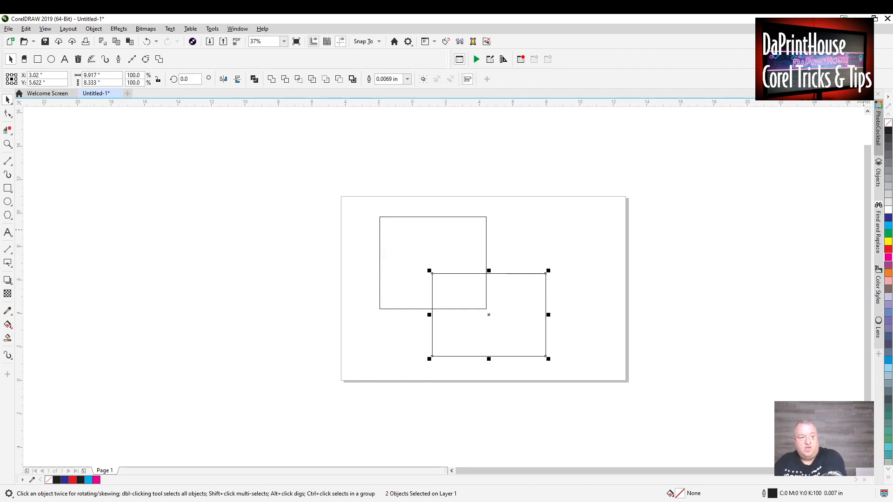
{"action": "key", "text": "Delete"}
{"action": "left_click_drag", "start_coordinate": [589, 375], "coordinate": [590, 375]}
{"action": "key", "text": "Delete"}
Draw an irregular four-sided outline about 5.1 by 3.8 inches from straight lines, leaving its upper-left corner slightly open.
{"action": "left_click", "coordinate": [8, 163]}
{"action": "left_click_drag", "start_coordinate": [373, 267], "coordinate": [371, 325]}
{"action": "mouse_move", "coordinate": [371, 324]}
{"action": "left_mouse_down"}
{"action": "mouse_move", "coordinate": [456, 323]}
{"action": "mouse_move", "coordinate": [451, 258]}
{"action": "mouse_move", "coordinate": [373, 267]}
{"action": "left_mouse_up"}
{"action": "scroll", "coordinate": [375, 265], "scroll_direction": "up", "scroll_amount": 6}
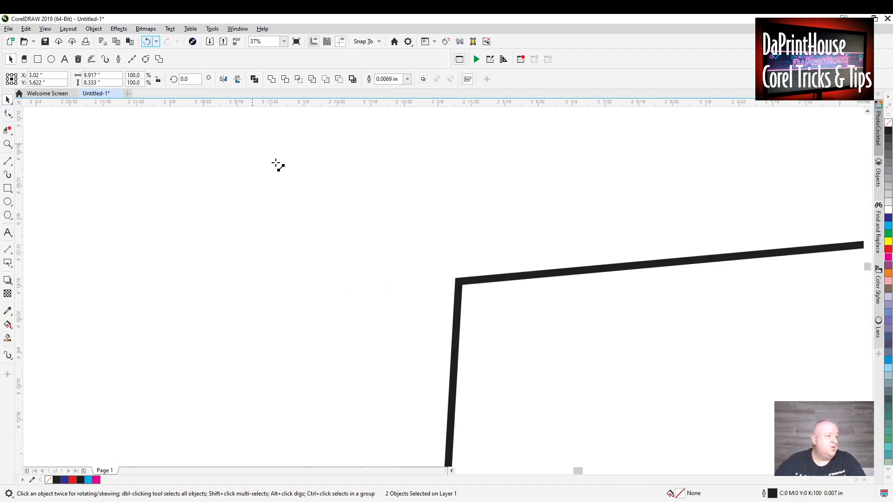
{"action": "scroll", "coordinate": [651, 220], "scroll_direction": "down", "scroll_amount": 3}
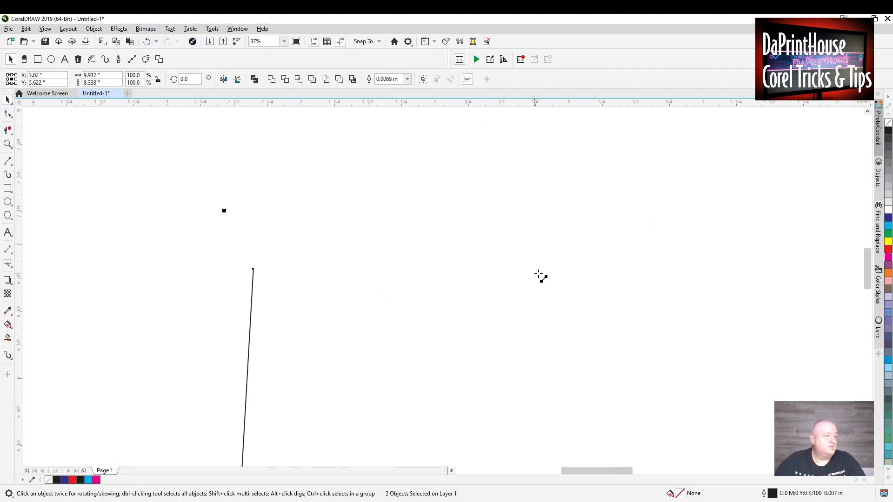
{"action": "scroll", "coordinate": [531, 274], "scroll_direction": "down", "scroll_amount": 2}
{"action": "scroll", "coordinate": [573, 271], "scroll_direction": "up", "scroll_amount": 1}
{"action": "left_click_drag", "start_coordinate": [626, 279], "coordinate": [598, 281]}
{"action": "left_click_drag", "start_coordinate": [629, 251], "coordinate": [327, 277]}
Narrow the gap at the outline's upper-left corner by moving the upper line's end node close to the left line's end.
{"action": "scroll", "coordinate": [325, 274], "scroll_direction": "up", "scroll_amount": 5}
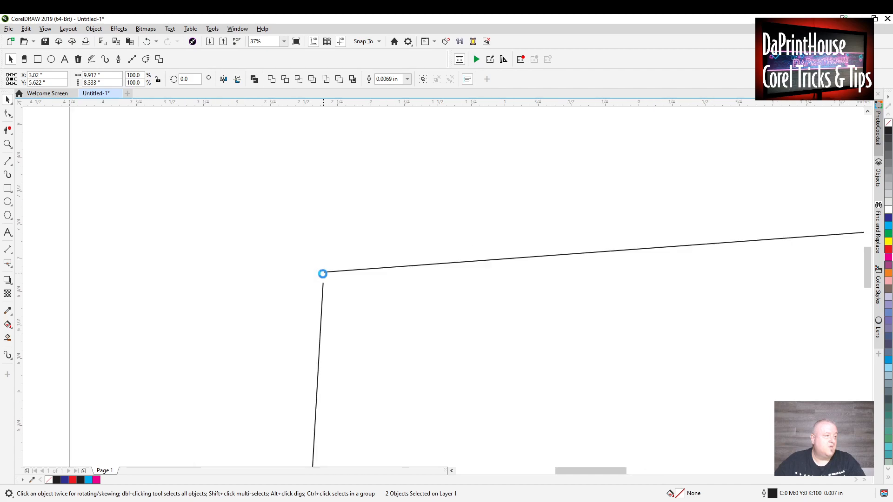
{"action": "scroll", "coordinate": [328, 273], "scroll_direction": "up", "scroll_amount": 1}
{"action": "scroll", "coordinate": [344, 229], "scroll_direction": "down", "scroll_amount": 1}
{"action": "scroll", "coordinate": [359, 285], "scroll_direction": "down", "scroll_amount": 1}
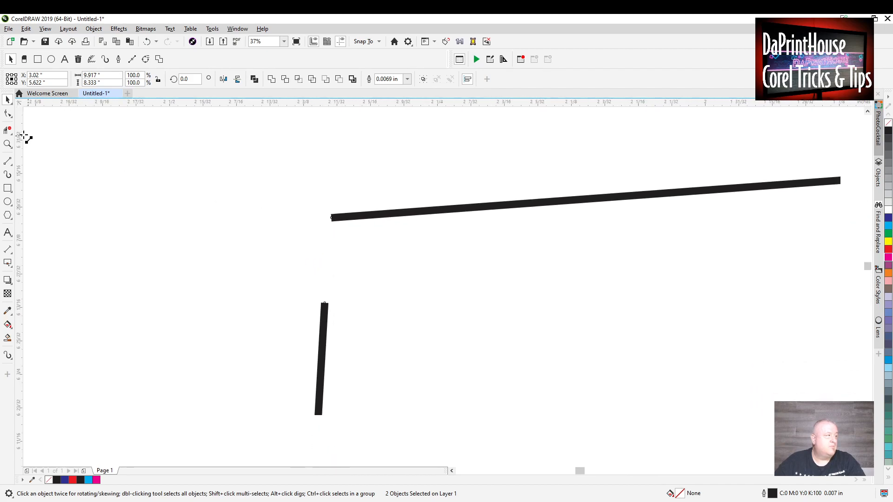
{"action": "left_click_drag", "start_coordinate": [332, 218], "coordinate": [331, 293]}
{"action": "scroll", "coordinate": [129, 201], "scroll_direction": "down", "scroll_amount": 3}
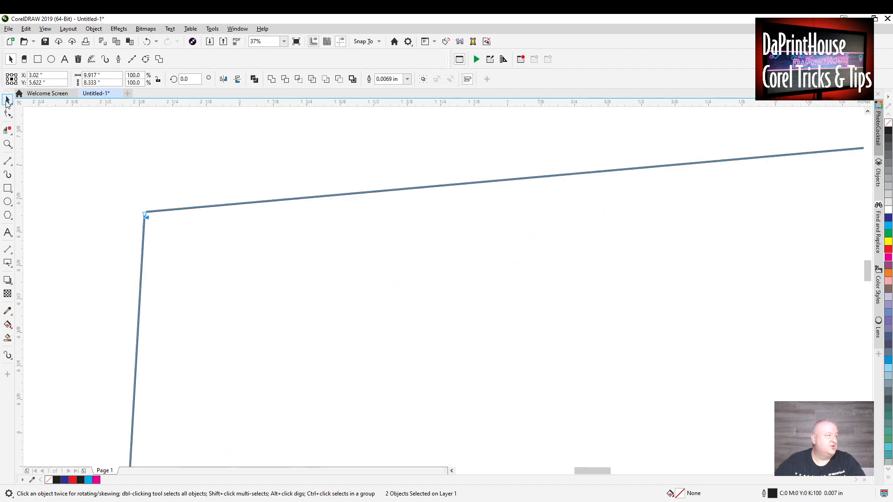
{"action": "scroll", "coordinate": [331, 191], "scroll_direction": "down", "scroll_amount": 2}
{"action": "scroll", "coordinate": [367, 239], "scroll_direction": "down", "scroll_amount": 3}
Select the four-sided outline and examine the remaining gap at its upper-left corner.
{"action": "left_click_drag", "start_coordinate": [367, 239], "coordinate": [417, 247]}
{"action": "left_click_drag", "start_coordinate": [553, 300], "coordinate": [334, 221]}
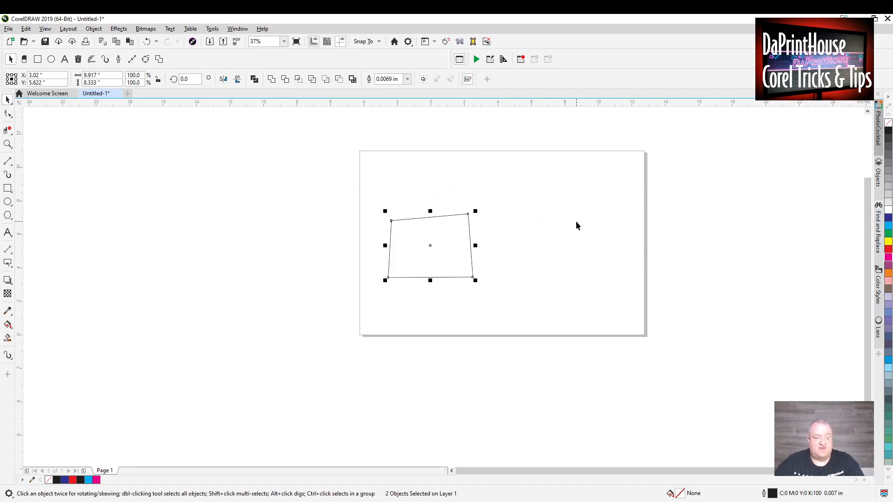
{"action": "scroll", "coordinate": [466, 240], "scroll_direction": "up", "scroll_amount": 2}
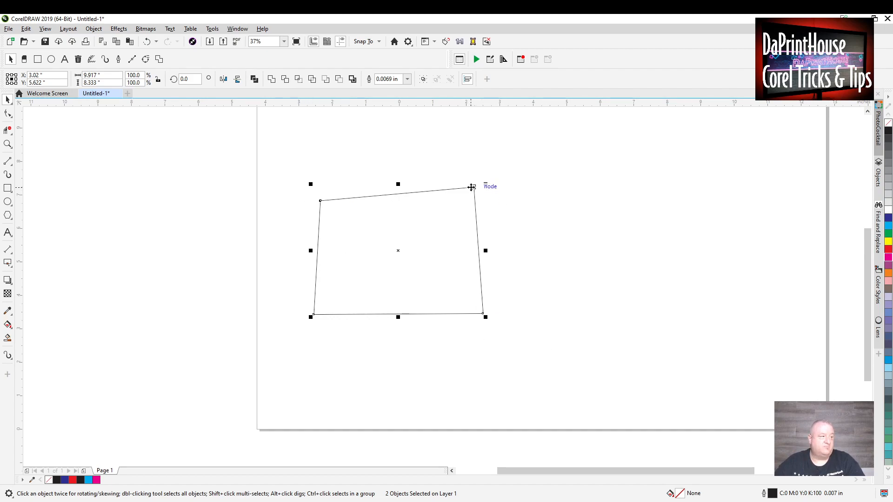
{"action": "scroll", "coordinate": [319, 205], "scroll_direction": "up", "scroll_amount": 4}
{"action": "scroll", "coordinate": [419, 244], "scroll_direction": "up", "scroll_amount": 5}
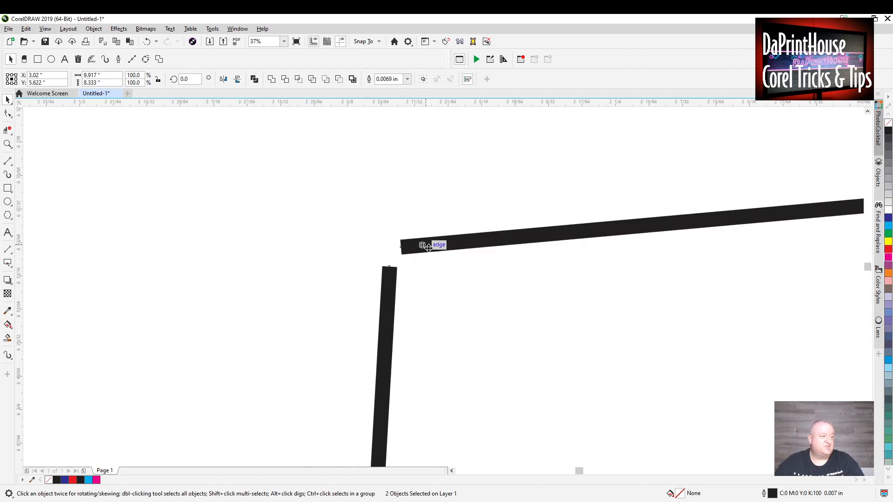
{"action": "scroll", "coordinate": [346, 236], "scroll_direction": "down", "scroll_amount": 2}
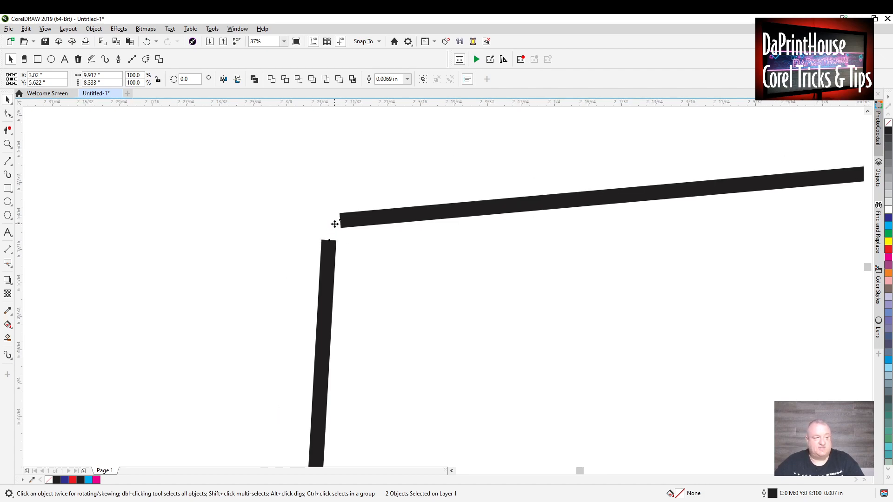
{"action": "scroll", "coordinate": [307, 233], "scroll_direction": "down", "scroll_amount": 6}
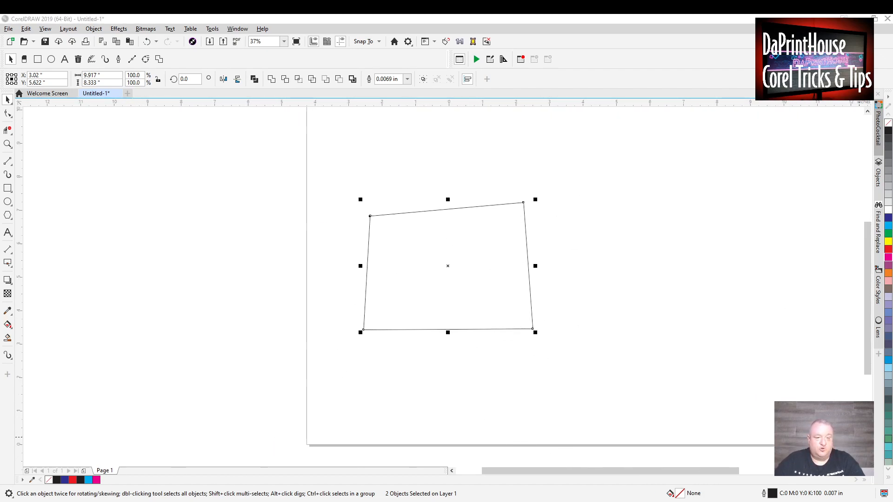
Close the outline's open corner with Join Curves in Extend mode at 0.1 inch gap tolerance, then try a red fill and undo it.
{"action": "key", "text": "super+shift+Left"}
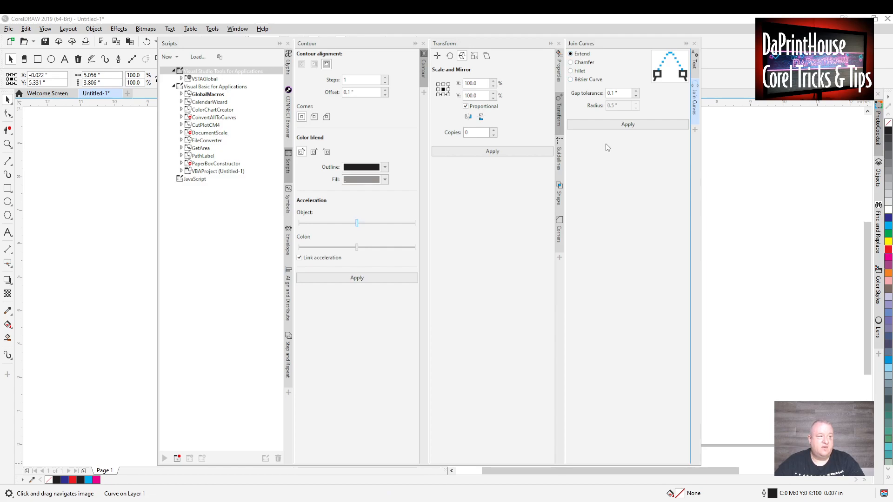
{"action": "left_click", "coordinate": [561, 98]}
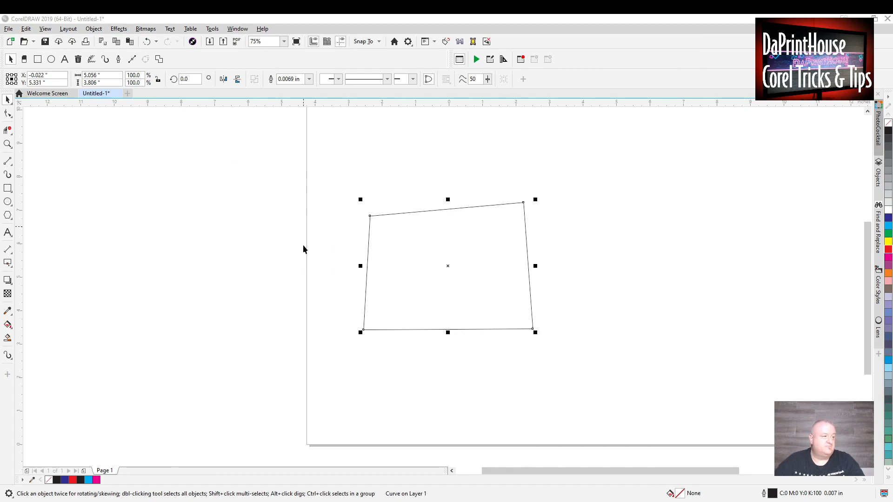
{"action": "left_click", "coordinate": [889, 250]}
{"action": "key", "text": "ctrl+z"}
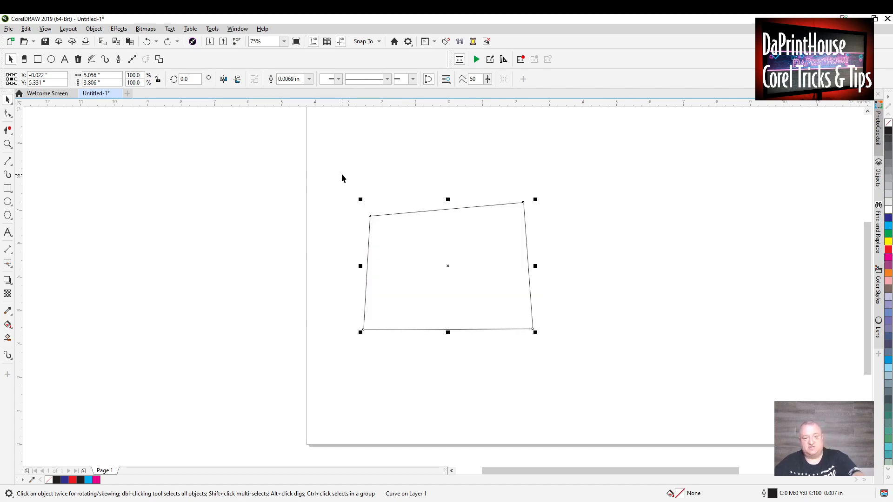
{"action": "left_click", "coordinate": [407, 179]}
{"action": "left_click_drag", "start_coordinate": [344, 176], "coordinate": [537, 328]}
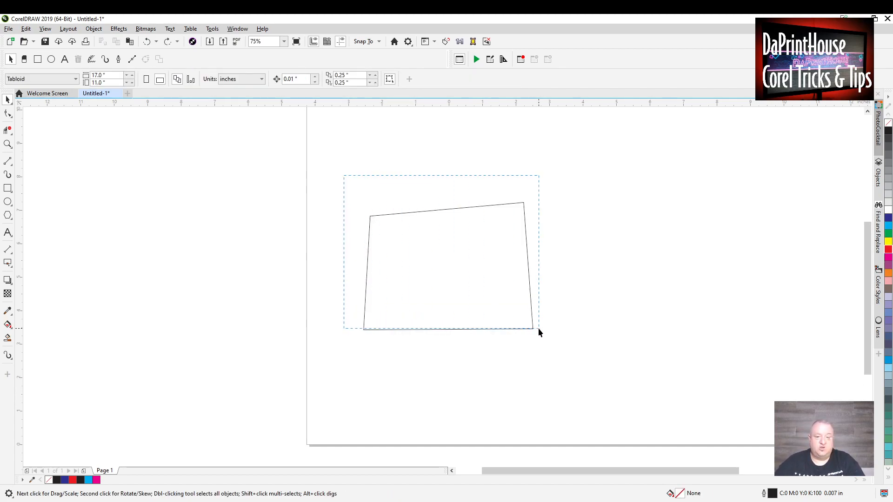
{"action": "left_click_drag", "start_coordinate": [618, 321], "coordinate": [580, 356]}
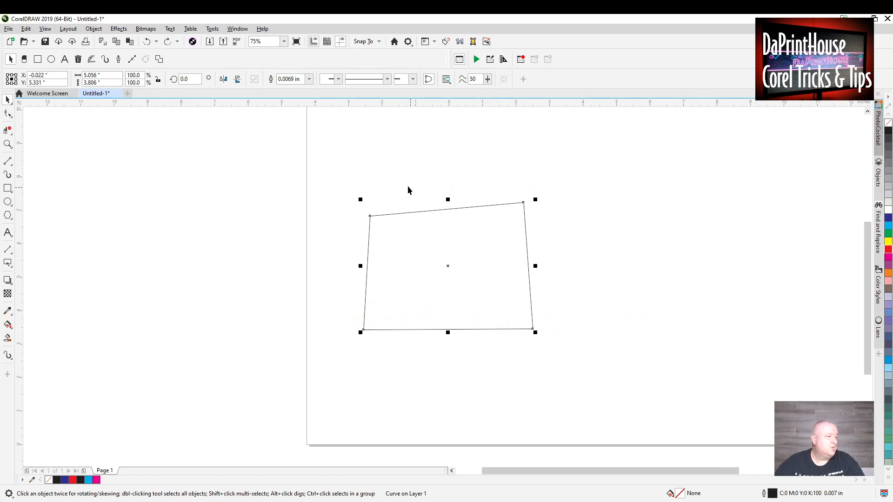
{"action": "left_click", "coordinate": [320, 183]}
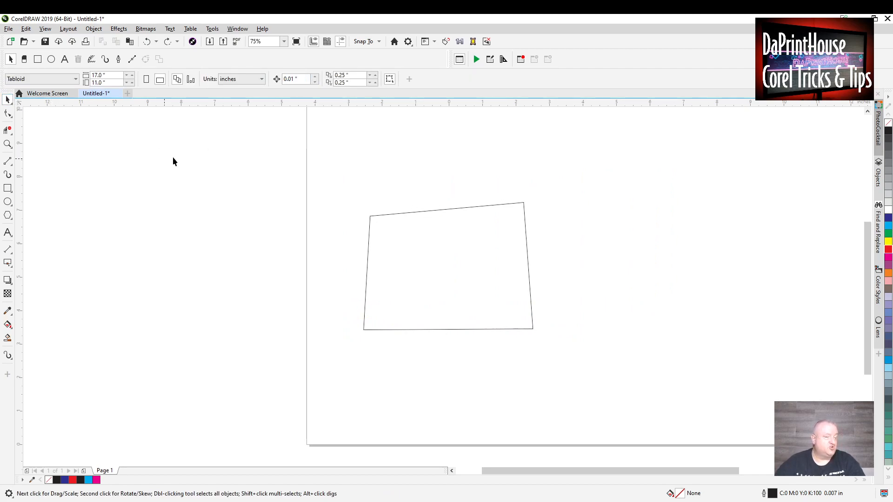
Delete the joined four-sided outline.
{"action": "left_click", "coordinate": [400, 215]}
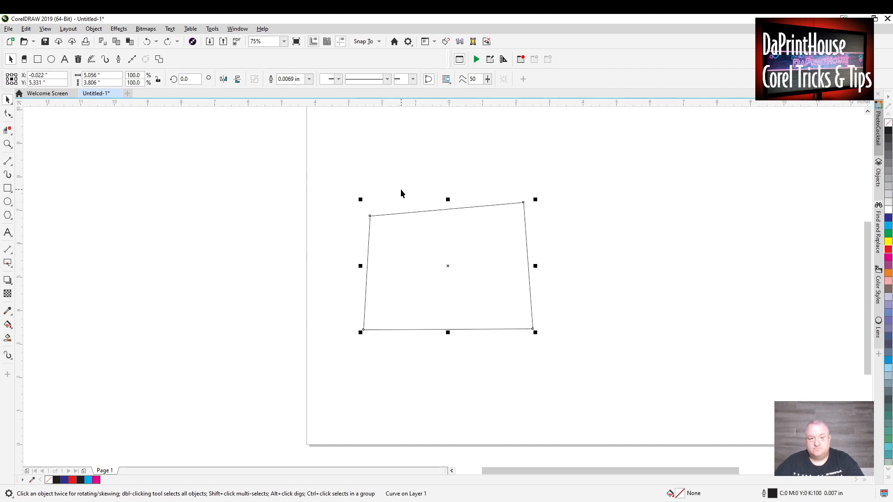
{"action": "left_click", "coordinate": [370, 190]}
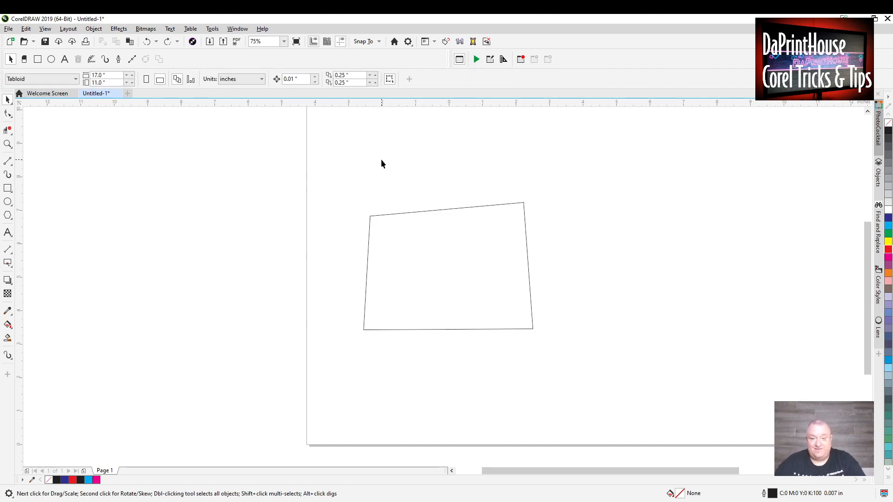
{"action": "left_click", "coordinate": [383, 214]}
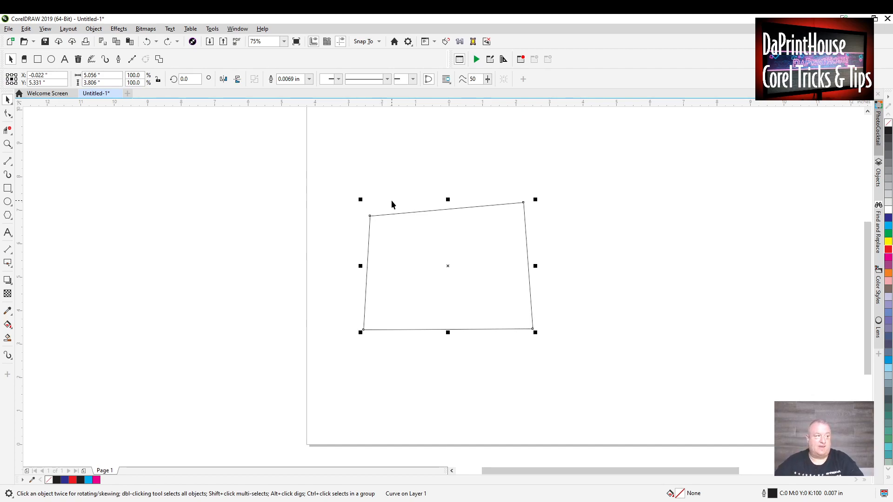
{"action": "key", "text": "Delete"}
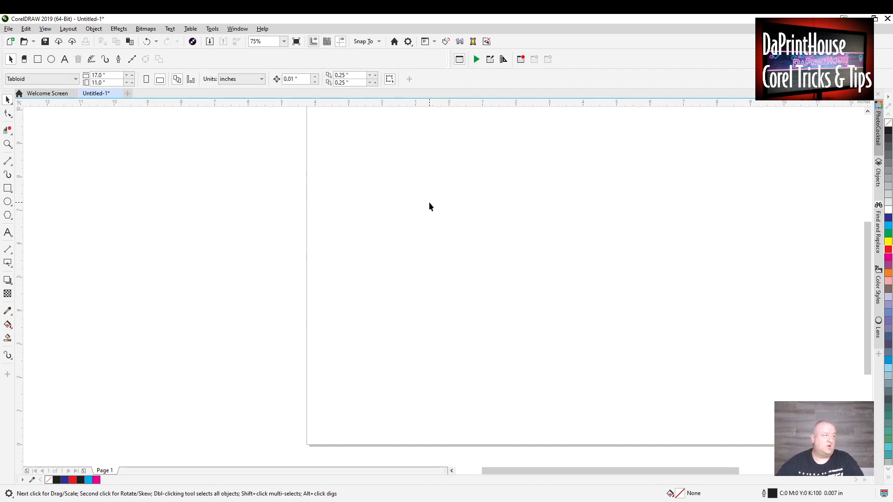
Add the artistic text TEST in Arial on the page and enlarge it to about 5.7 inches wide.
{"action": "left_click", "coordinate": [8, 187]}
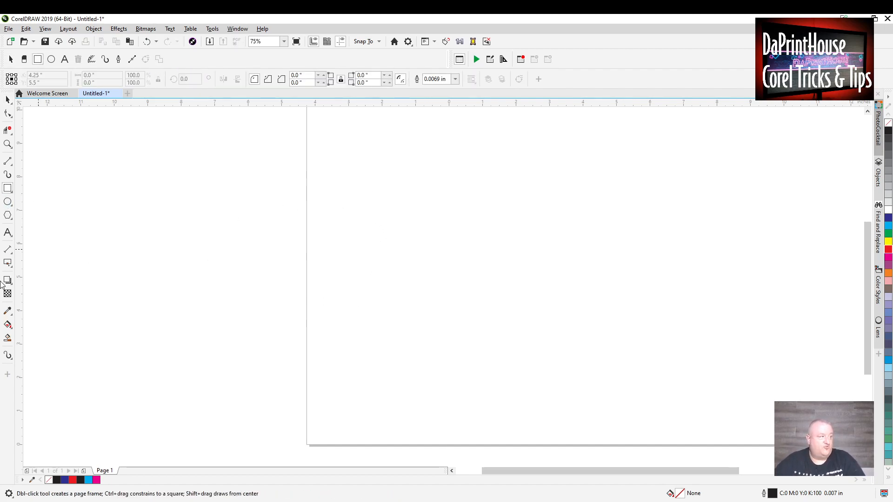
{"action": "left_click", "coordinate": [8, 233]}
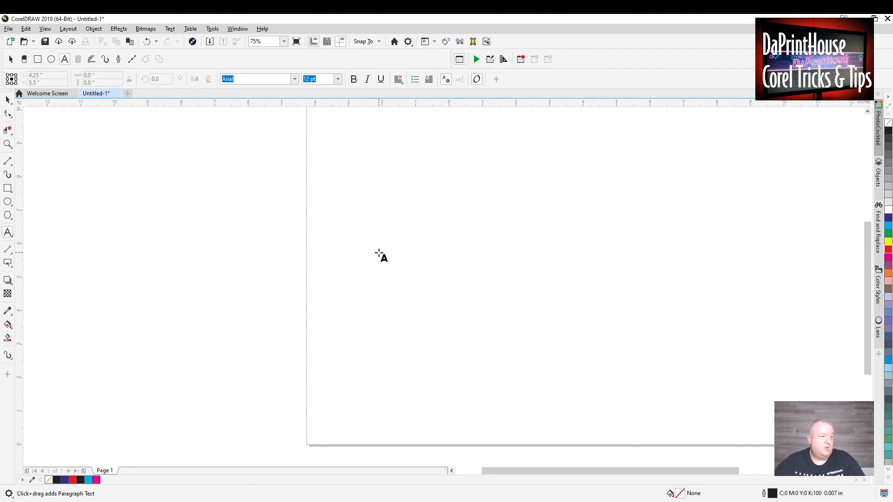
{"action": "left_click", "coordinate": [399, 242]}
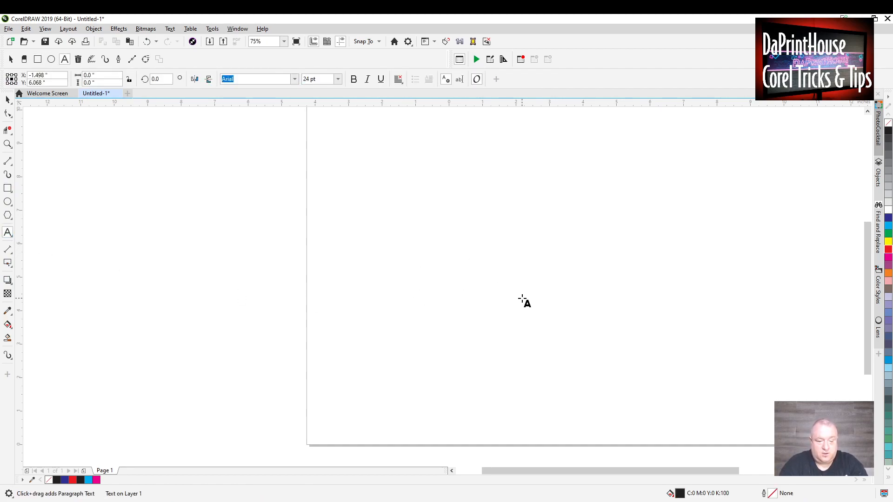
{"action": "type", "text": "TEST"}
{"action": "left_click", "coordinate": [7, 100]}
{"action": "left_click_drag", "start_coordinate": [430, 244], "coordinate": [592, 337]}
{"action": "left_click_drag", "start_coordinate": [541, 274], "coordinate": [503, 281]}
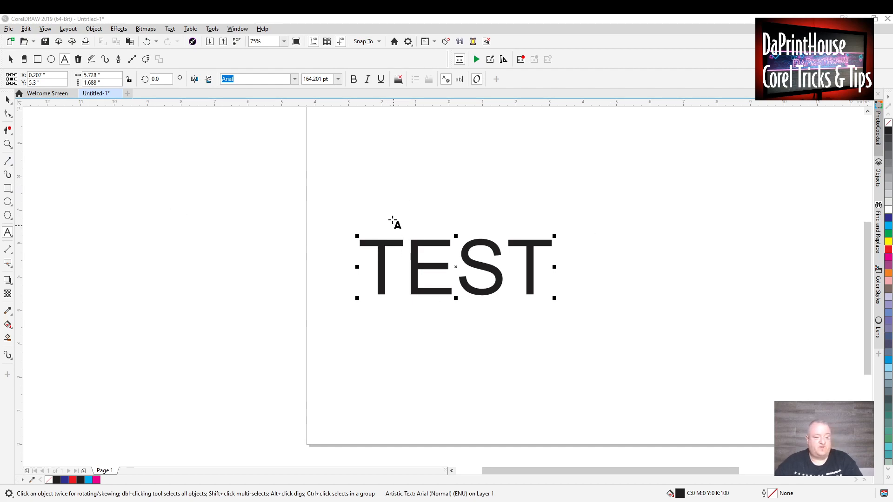
Duplicate the TEST text diagonally up and to the right so the copy overlaps the tops of the original's letters.
{"action": "left_click", "coordinate": [8, 99]}
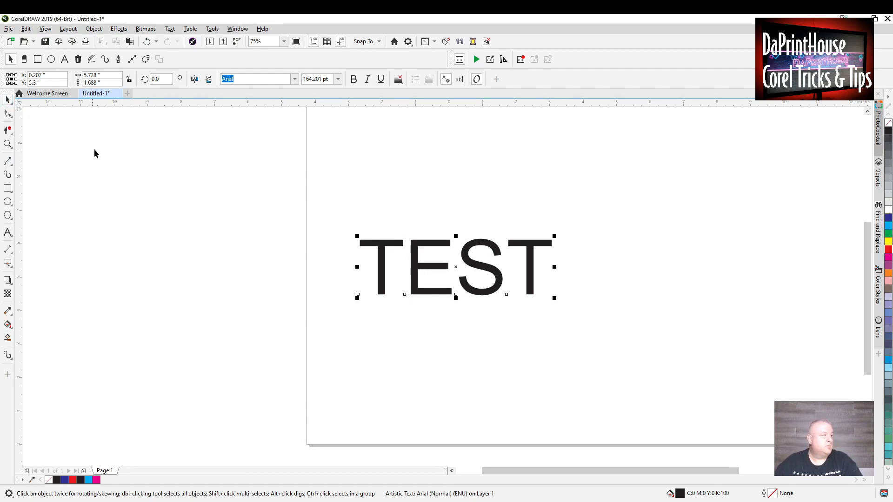
{"action": "left_click", "coordinate": [495, 272]}
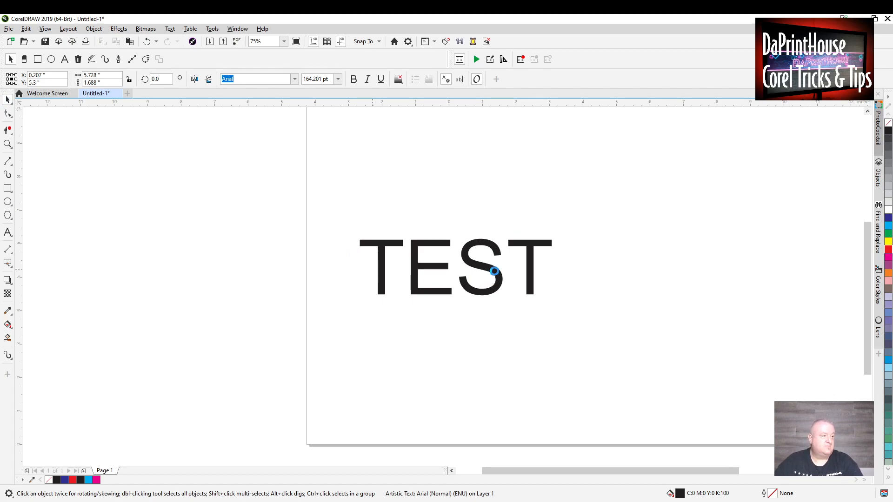
{"action": "left_click_drag", "start_coordinate": [494, 272], "coordinate": [544, 226]}
Remove the fill from both TEST texts and give them a black hairline outline.
{"action": "left_click_drag", "start_coordinate": [345, 153], "coordinate": [692, 375]}
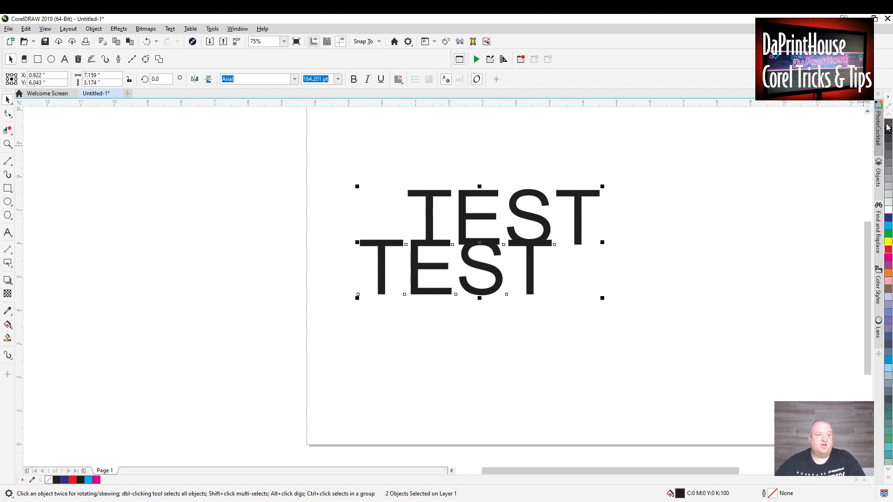
{"action": "left_click", "coordinate": [888, 123]}
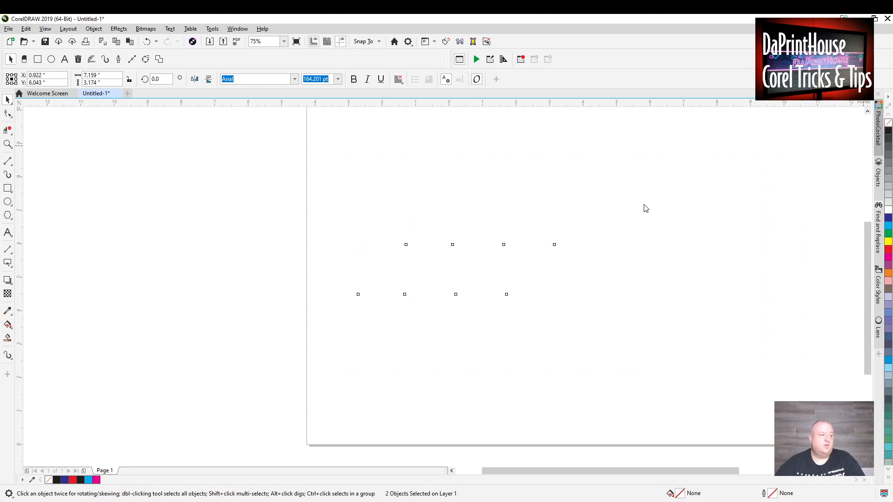
{"action": "right_click", "coordinate": [888, 131]}
{"action": "left_click", "coordinate": [573, 259]}
Select both outlined TEST texts and shift them together slightly down and to the left.
{"action": "scroll", "coordinate": [466, 245], "scroll_direction": "up", "scroll_amount": 3}
{"action": "scroll", "coordinate": [693, 240], "scroll_direction": "down", "scroll_amount": 2}
{"action": "left_click_drag", "start_coordinate": [763, 235], "coordinate": [596, 227]}
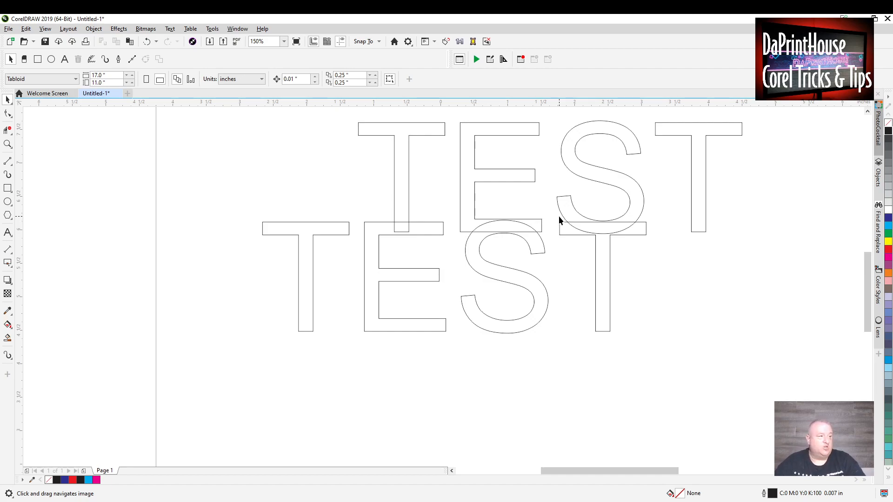
{"action": "scroll", "coordinate": [568, 223], "scroll_direction": "up", "scroll_amount": 1}
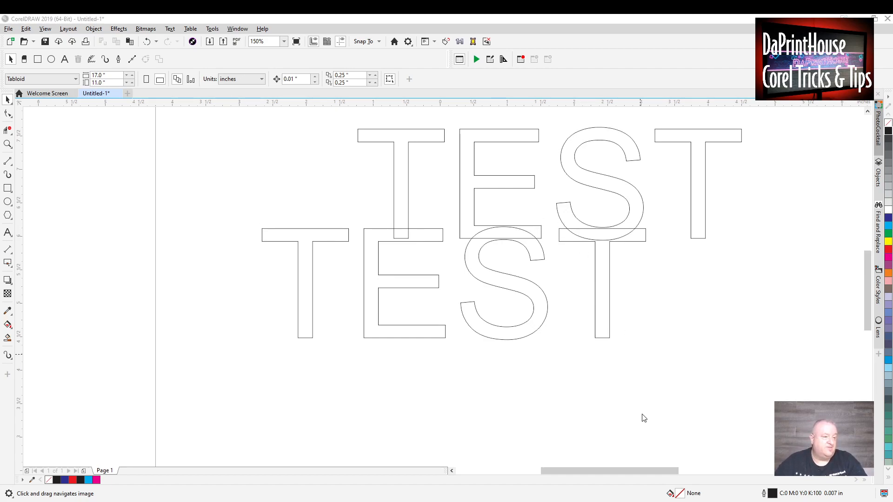
{"action": "scroll", "coordinate": [623, 259], "scroll_direction": "down", "scroll_amount": 1}
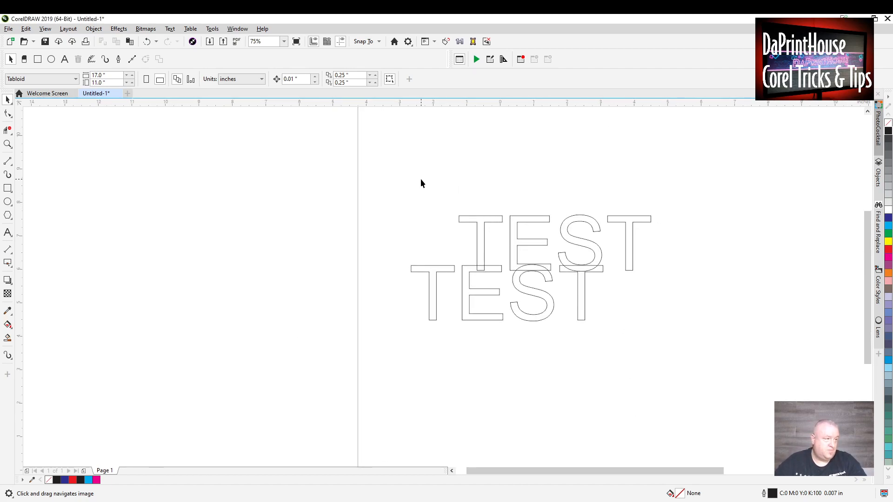
{"action": "left_click_drag", "start_coordinate": [407, 247], "coordinate": [671, 347]}
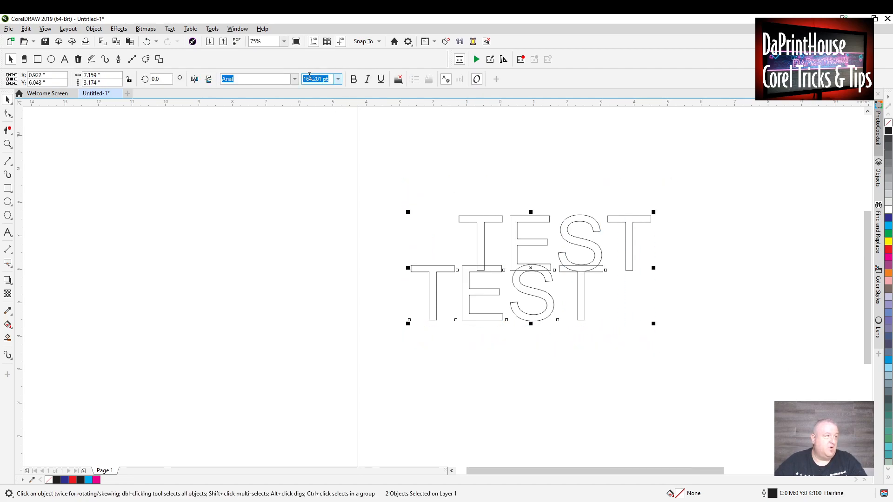
{"action": "left_click_drag", "start_coordinate": [533, 252], "coordinate": [526, 259]}
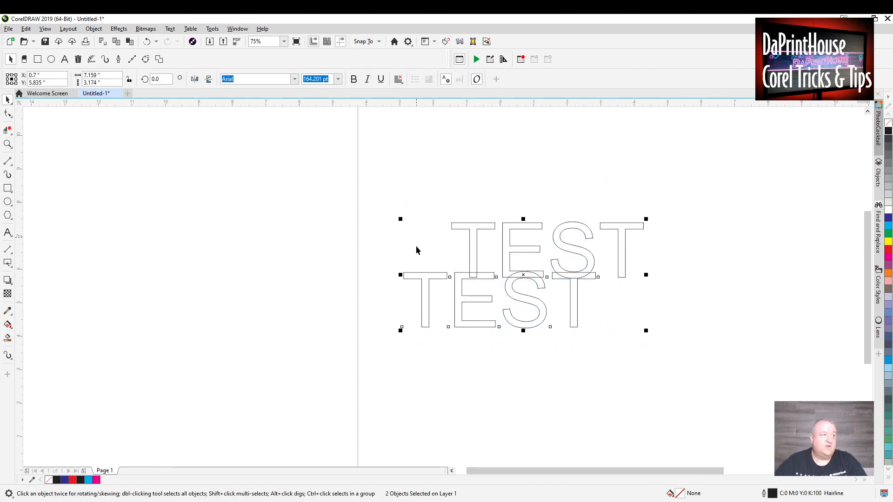
{"action": "left_click", "coordinate": [504, 172]}
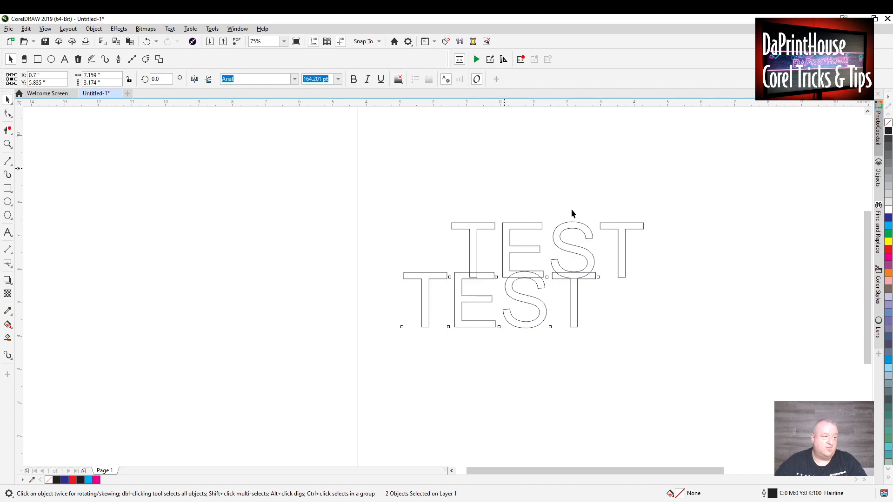
Select both overlapping TEST texts and convert them to curves.
{"action": "left_click", "coordinate": [534, 245]}
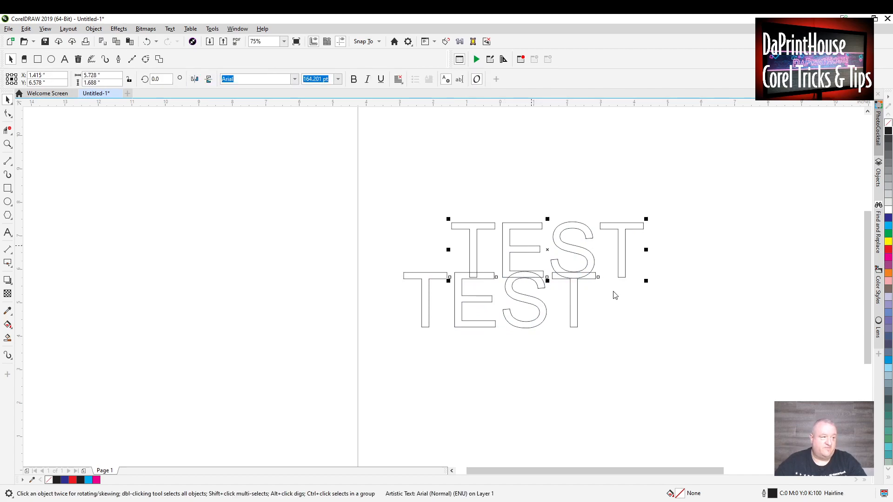
{"action": "left_click", "coordinate": [508, 297]}
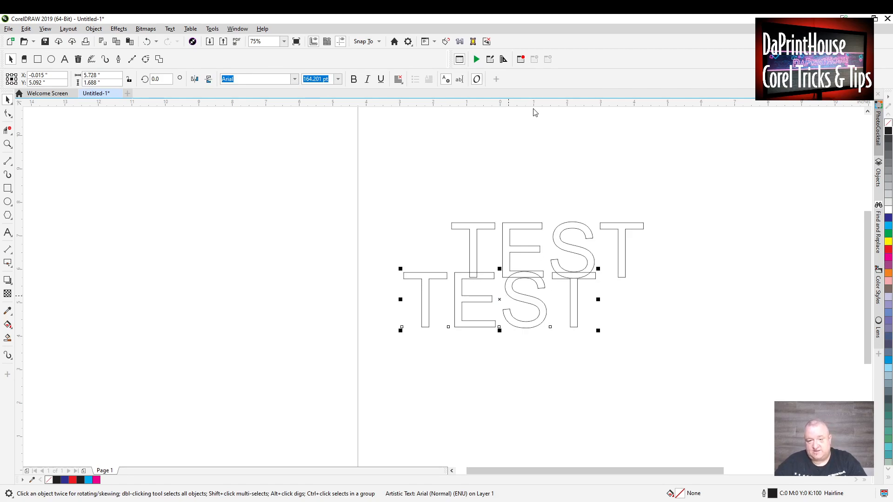
{"action": "left_click", "coordinate": [493, 216]}
{"action": "left_click", "coordinate": [491, 228]}
{"action": "left_click", "coordinate": [484, 280]}
{"action": "left_click", "coordinate": [380, 201]}
{"action": "left_click_drag", "start_coordinate": [689, 372], "coordinate": [689, 373]}
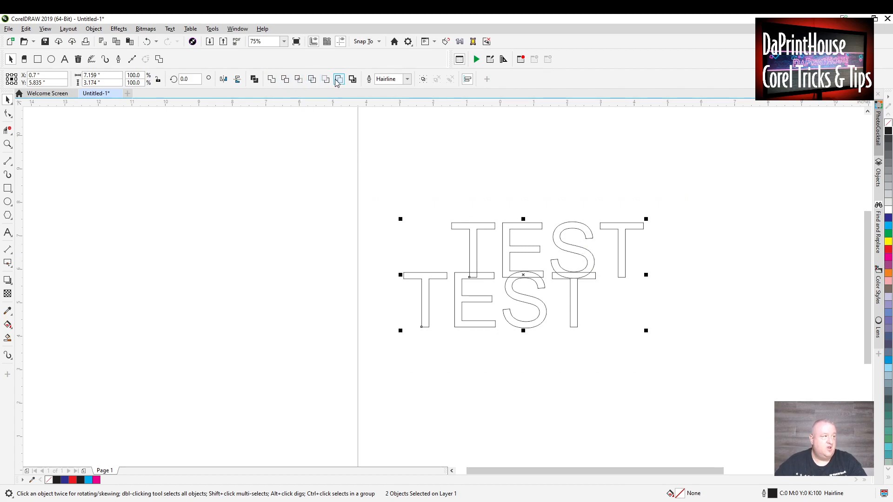
Weld the two overlapping TEST outlines into a single shape.
{"action": "left_click", "coordinate": [272, 80]}
{"action": "left_click", "coordinate": [585, 359]}
{"action": "left_click_drag", "start_coordinate": [360, 185], "coordinate": [675, 359]}
{"action": "key", "text": "ctrl+z"}
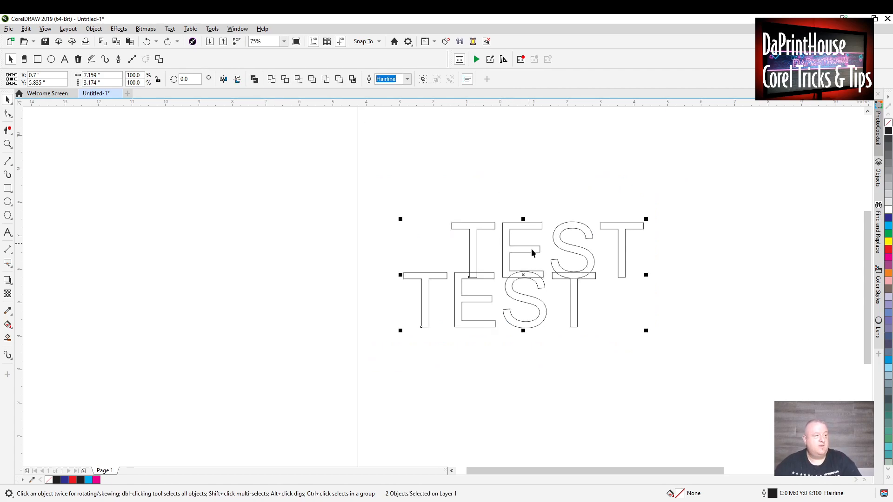
{"action": "left_click", "coordinate": [271, 80]}
{"action": "left_click", "coordinate": [599, 328]}
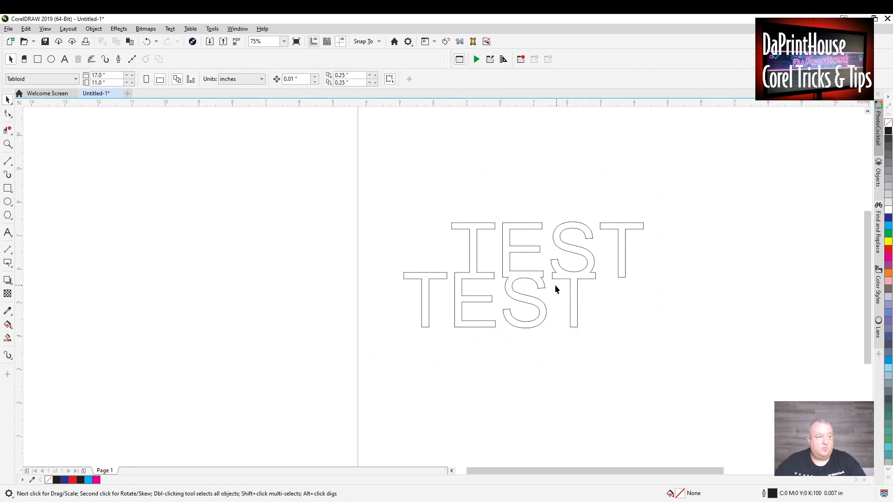
Select the welded TEST shape and fill it with red.
{"action": "scroll", "coordinate": [556, 285], "scroll_direction": "up", "scroll_amount": 2}
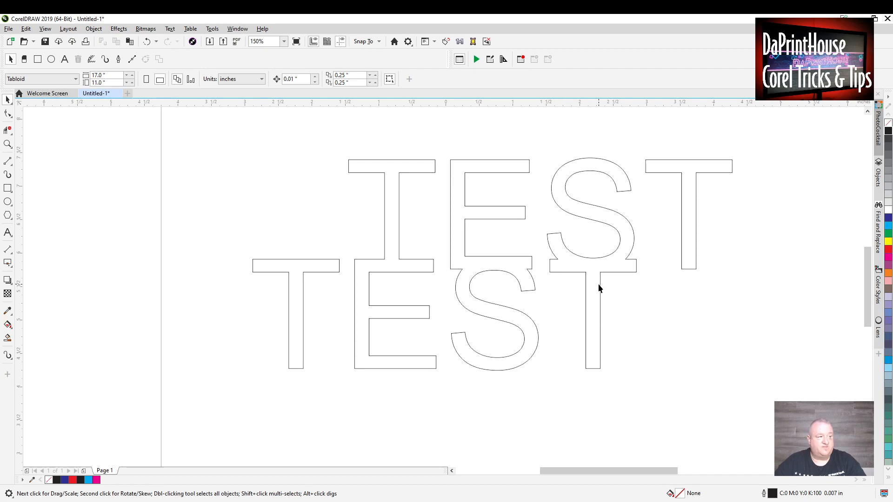
{"action": "left_click", "coordinate": [554, 253]}
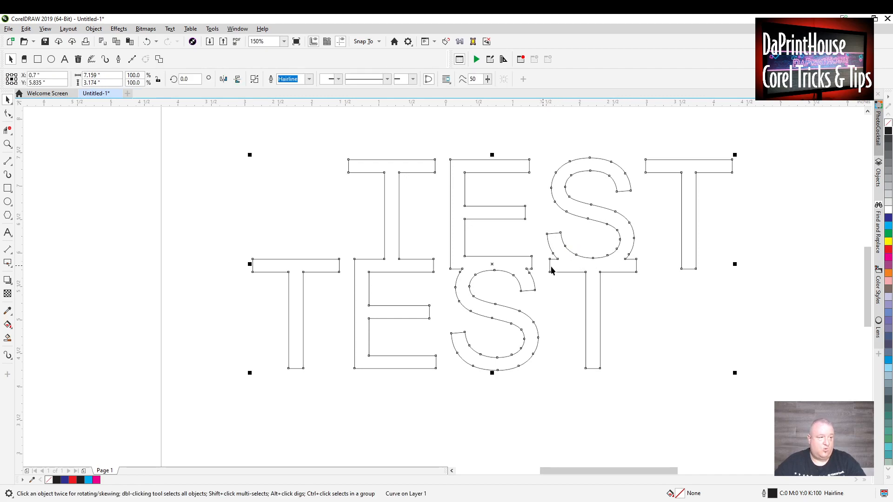
{"action": "left_click", "coordinate": [888, 250]}
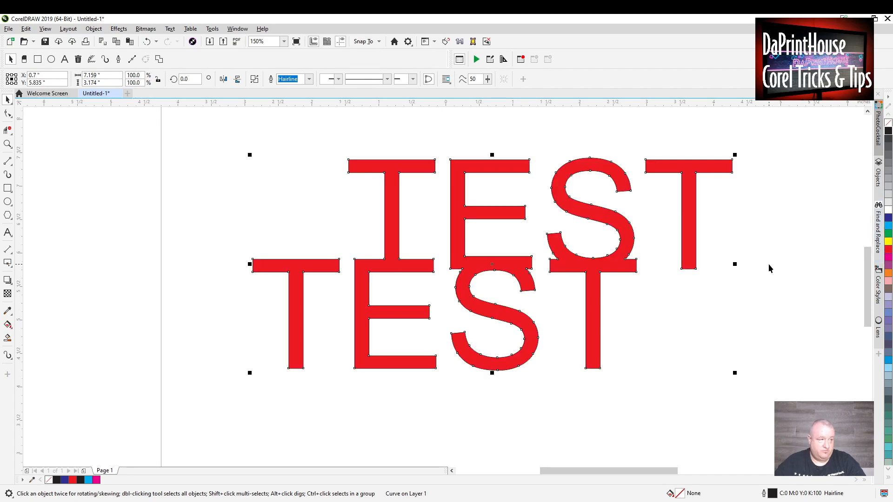
Undo the red fill and the weld, going back to two separate editable TEST texts.
{"action": "key", "text": "ctrl+z"}
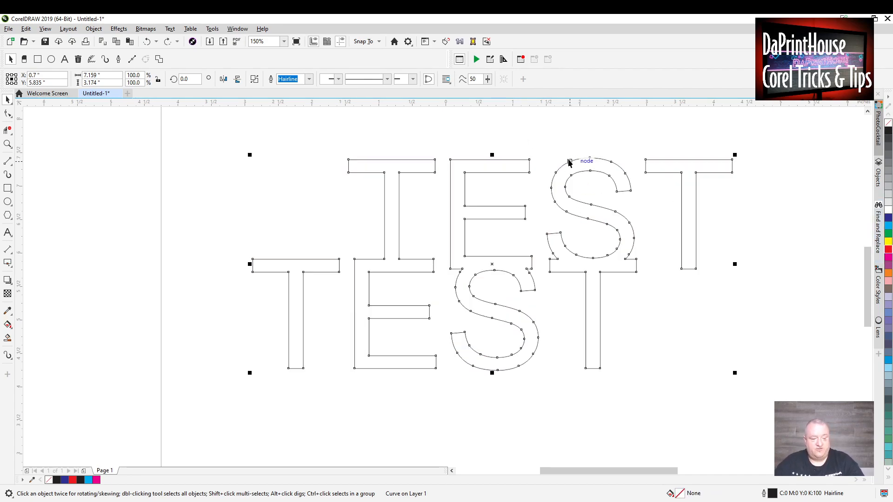
{"action": "key", "text": "ctrl+z"}
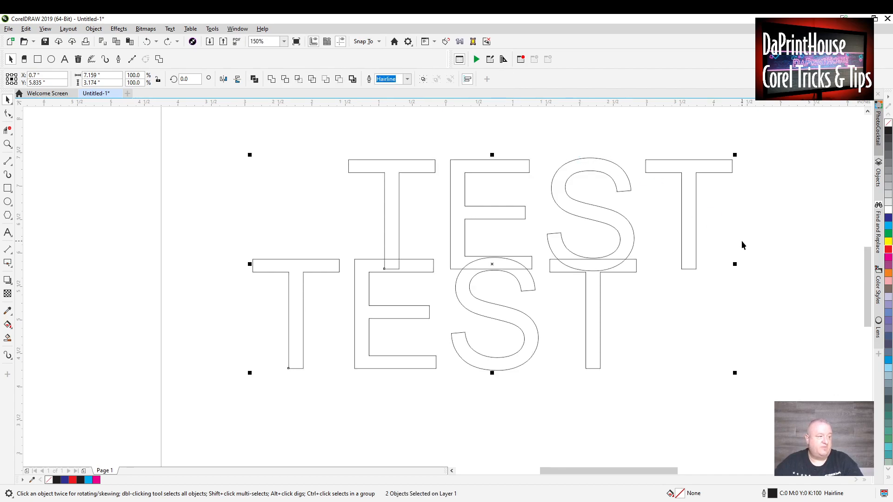
{"action": "key", "text": "Tab"}
{"action": "key", "text": "Tab"}
{"action": "key", "text": "Escape"}
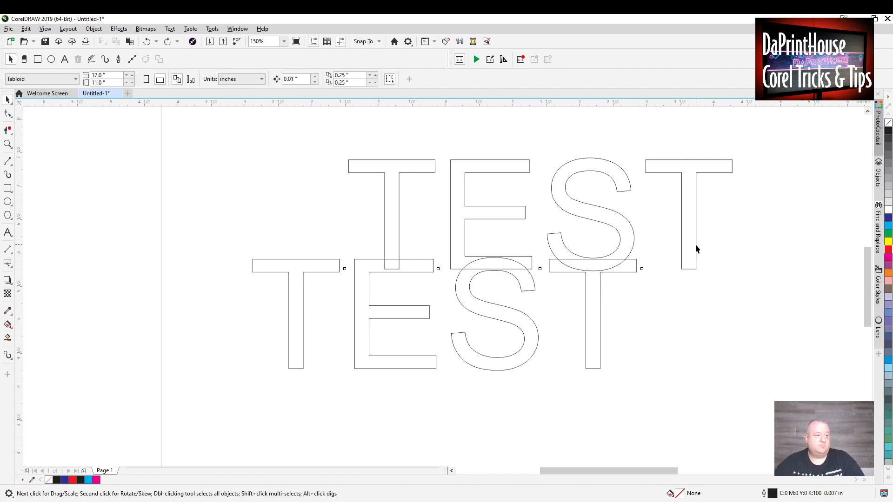
Examine the upper TEST text object and the places where its letters overlap the lower text.
{"action": "left_click", "coordinate": [697, 245]}
{"action": "left_click", "coordinate": [265, 79]}
{"action": "left_click_drag", "start_coordinate": [563, 215], "coordinate": [492, 211]}
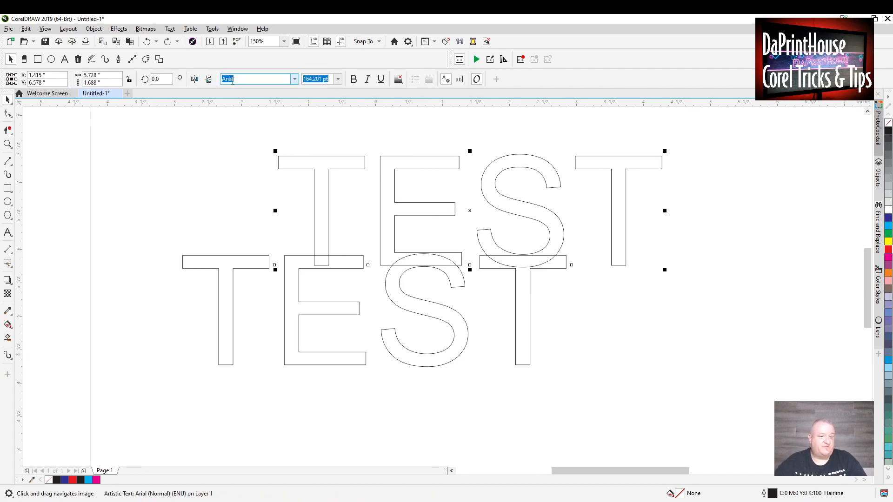
{"action": "left_click", "coordinate": [636, 285]}
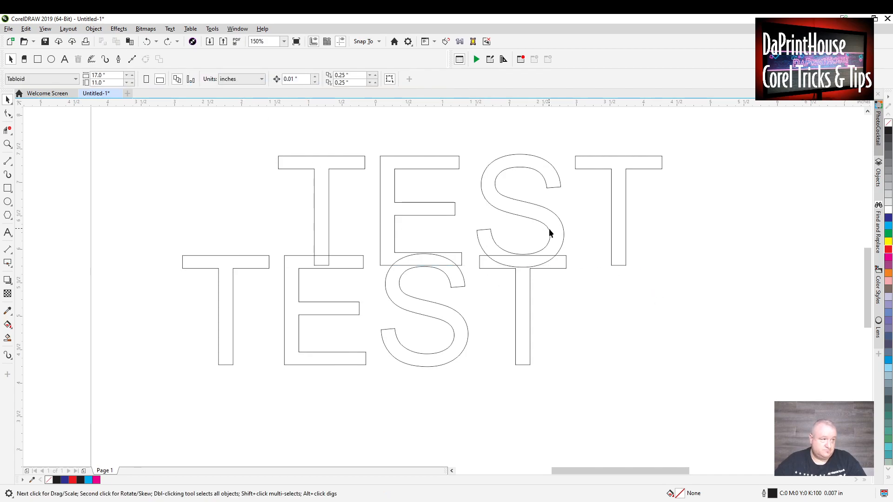
{"action": "left_click", "coordinate": [563, 231]}
{"action": "scroll", "coordinate": [565, 235], "scroll_direction": "up", "scroll_amount": 4}
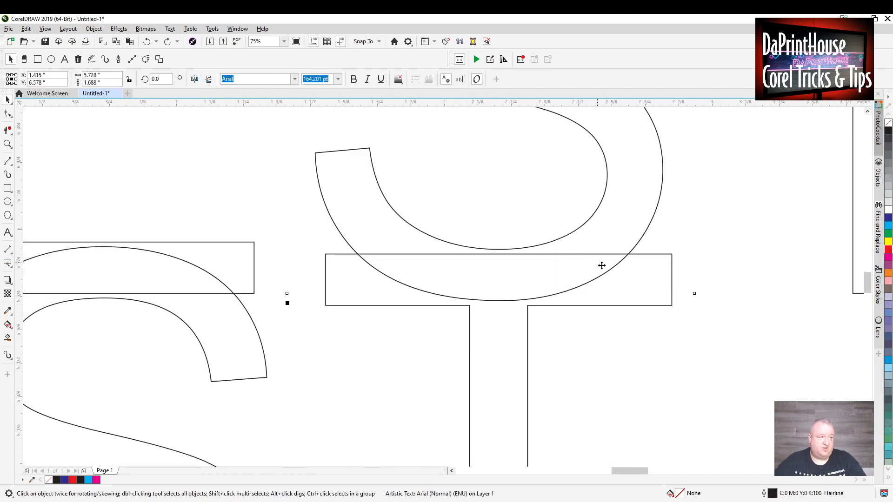
{"action": "scroll", "coordinate": [672, 296], "scroll_direction": "down", "scroll_amount": 1}
{"action": "left_click", "coordinate": [673, 317]}
{"action": "scroll", "coordinate": [689, 312], "scroll_direction": "up", "scroll_amount": 1}
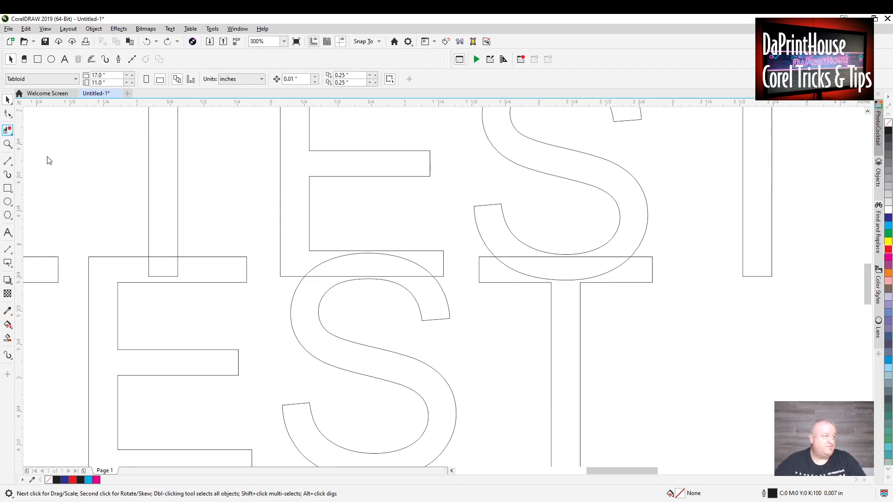
{"action": "left_click", "coordinate": [7, 130]}
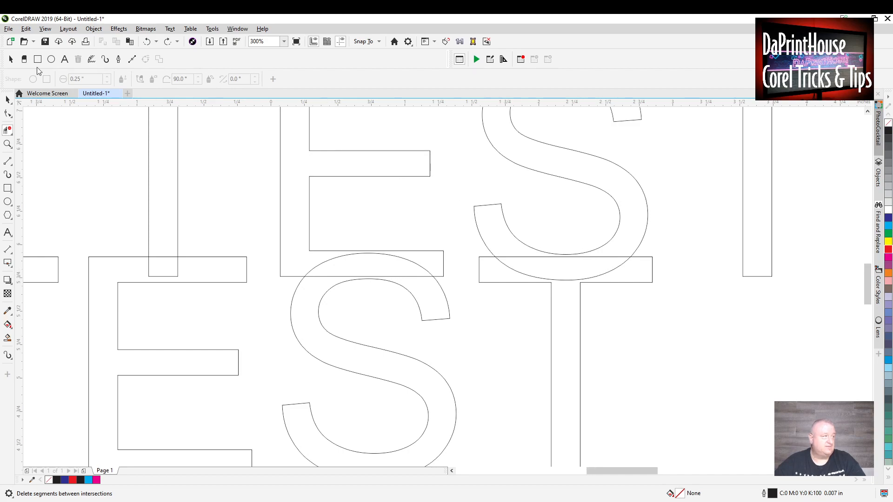
{"action": "left_click", "coordinate": [7, 100]}
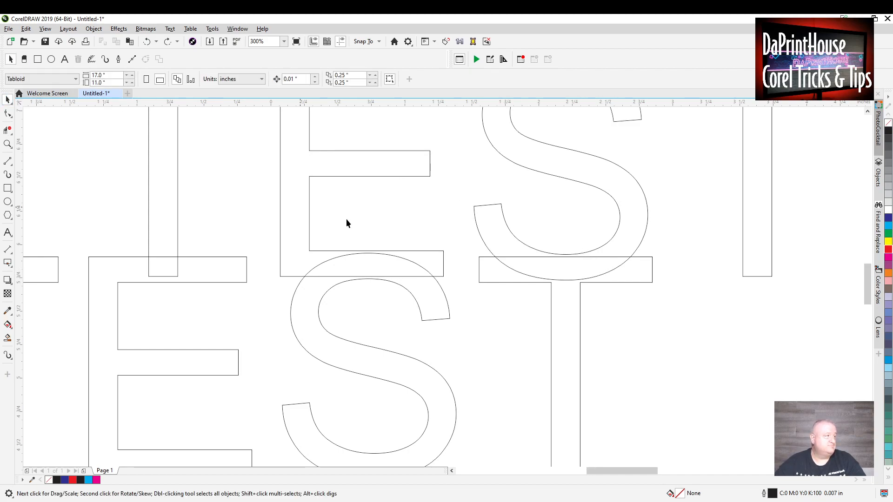
{"action": "left_click", "coordinate": [614, 236]}
{"action": "left_click", "coordinate": [8, 130]}
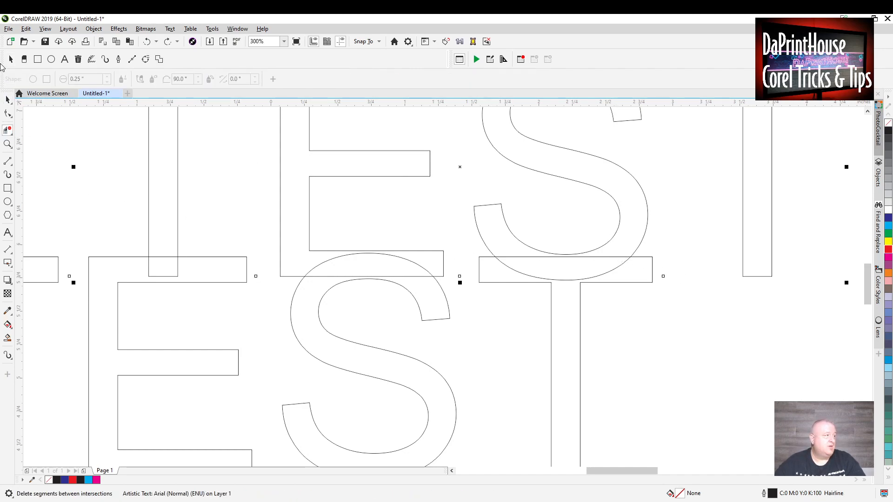
{"action": "left_click", "coordinate": [8, 100]}
Select the upper and lower TEST texts together and convert both to curves.
{"action": "scroll", "coordinate": [300, 230], "scroll_direction": "down", "scroll_amount": 4}
{"action": "left_click_drag", "start_coordinate": [301, 229], "coordinate": [393, 227]}
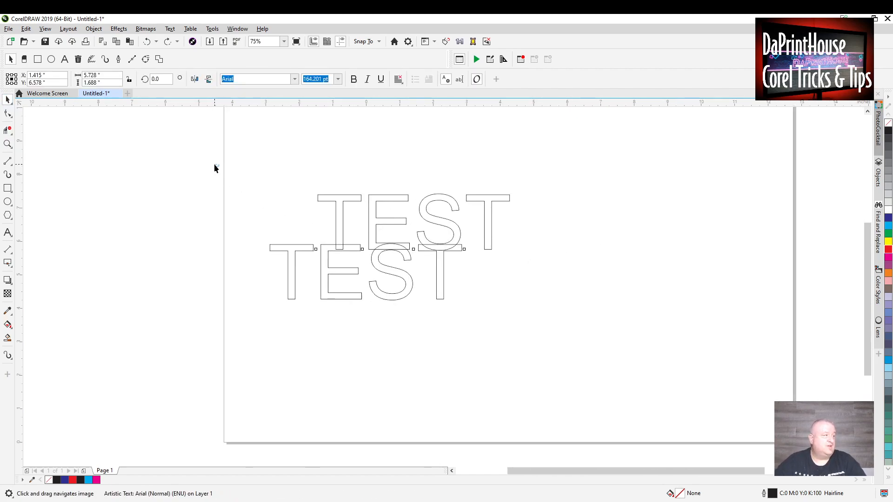
{"action": "left_click", "coordinate": [217, 165]}
{"action": "left_click_drag", "start_coordinate": [261, 169], "coordinate": [263, 176]}
{"action": "left_click_drag", "start_coordinate": [490, 288], "coordinate": [490, 289]}
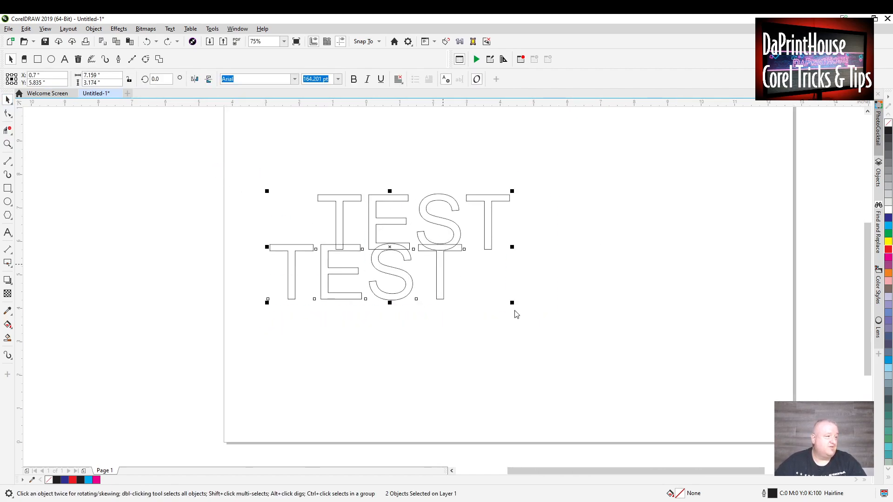
{"action": "scroll", "coordinate": [414, 279], "scroll_direction": "up", "scroll_amount": 2}
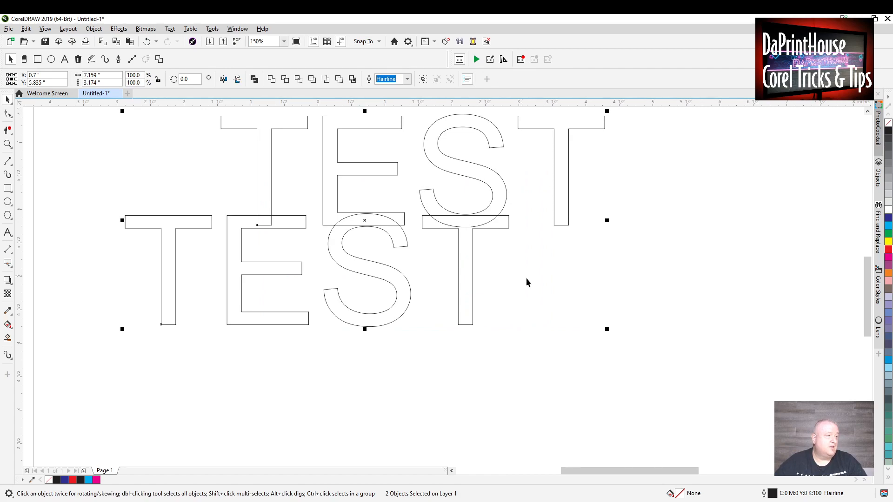
Inspect the nodes of the converted TEST curves by selecting them together and individually.
{"action": "left_click", "coordinate": [488, 216]}
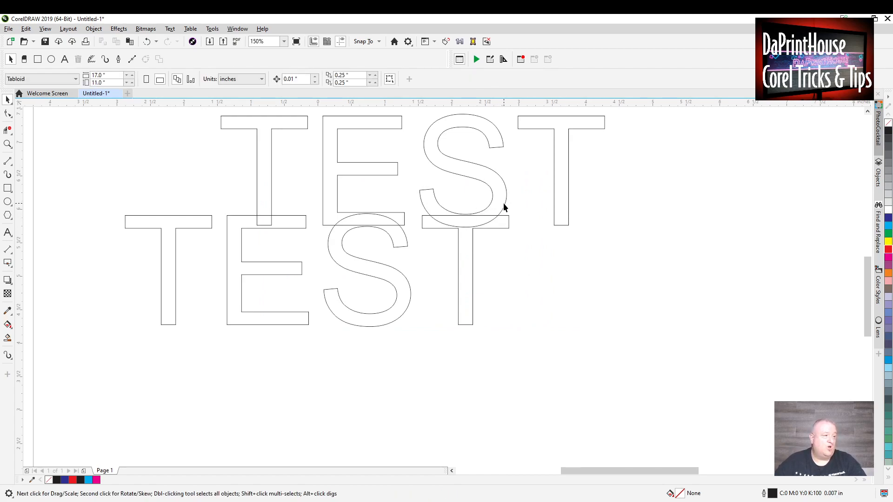
{"action": "left_click", "coordinate": [503, 203]}
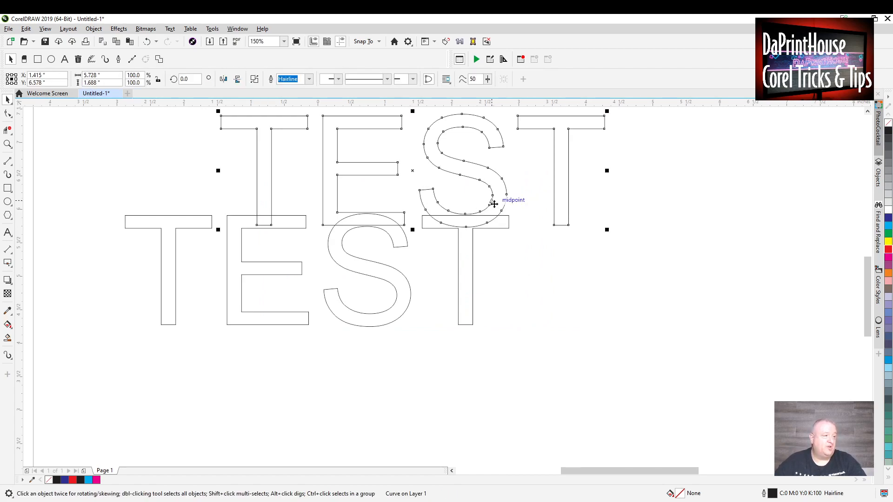
{"action": "left_click", "coordinate": [399, 245], "text": "shift"}
{"action": "left_click_drag", "start_coordinate": [412, 220], "coordinate": [463, 256]}
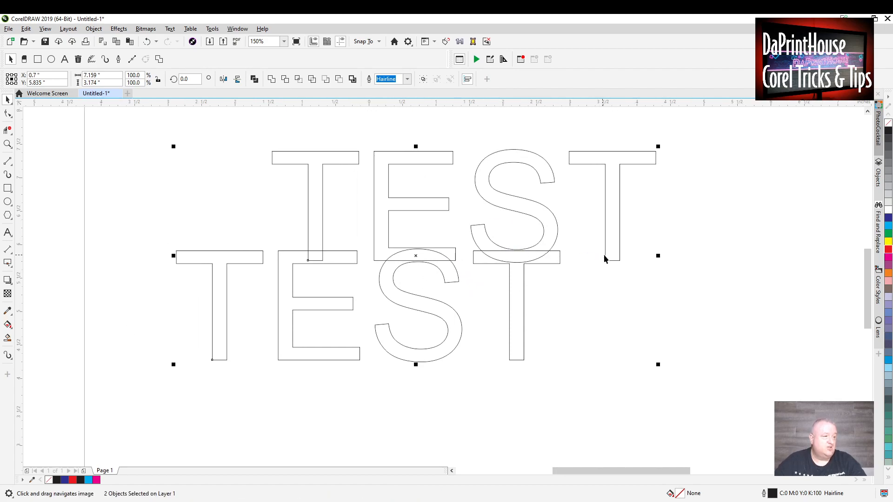
{"action": "left_click", "coordinate": [548, 264]}
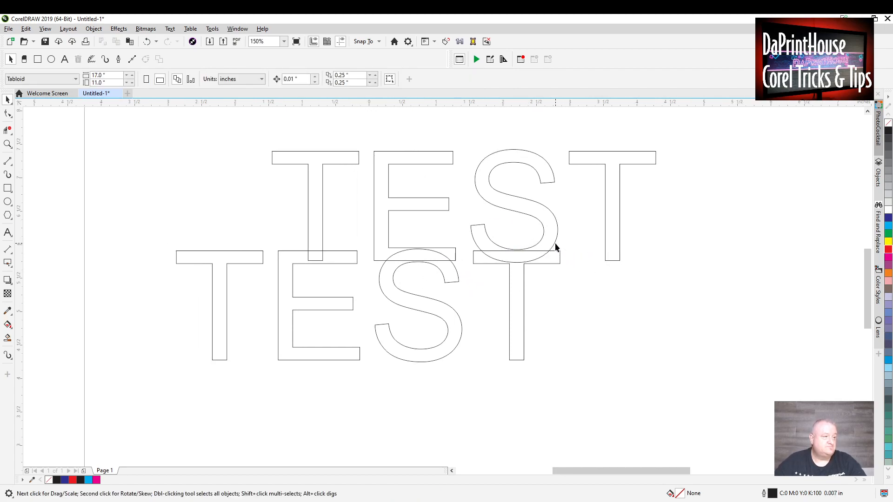
{"action": "left_click", "coordinate": [556, 247]}
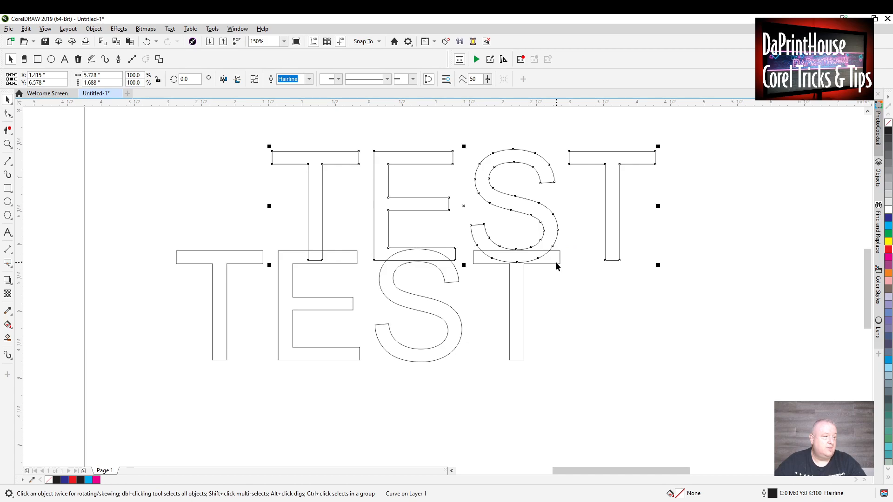
{"action": "left_click", "coordinate": [540, 275]}
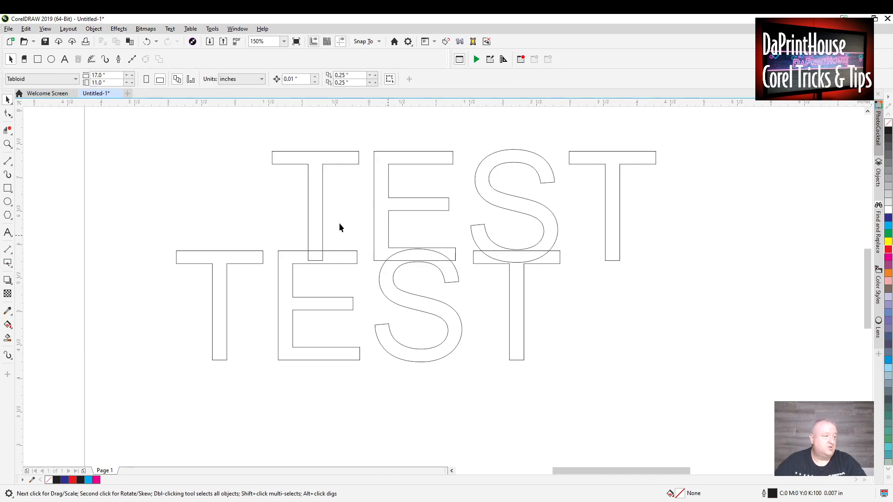
Remove the crossing segments between the upper S and the lower row's last T with Virtual Segment Delete.
{"action": "left_click", "coordinate": [8, 132]}
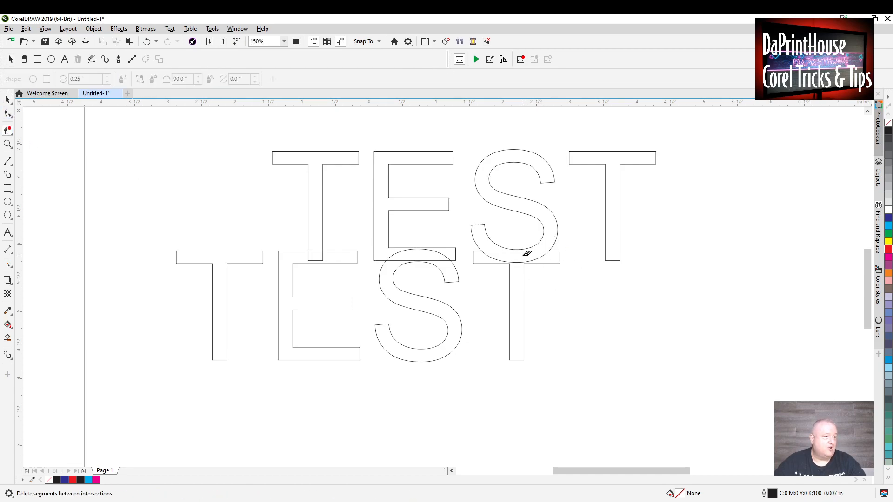
{"action": "left_click", "coordinate": [495, 254]}
{"action": "left_click", "coordinate": [8, 100]}
Check the trimmed upper and lower TEST curves by selecting them together and one at a time.
{"action": "left_click", "coordinate": [520, 151]}
{"action": "left_click", "coordinate": [535, 263], "text": "shift"}
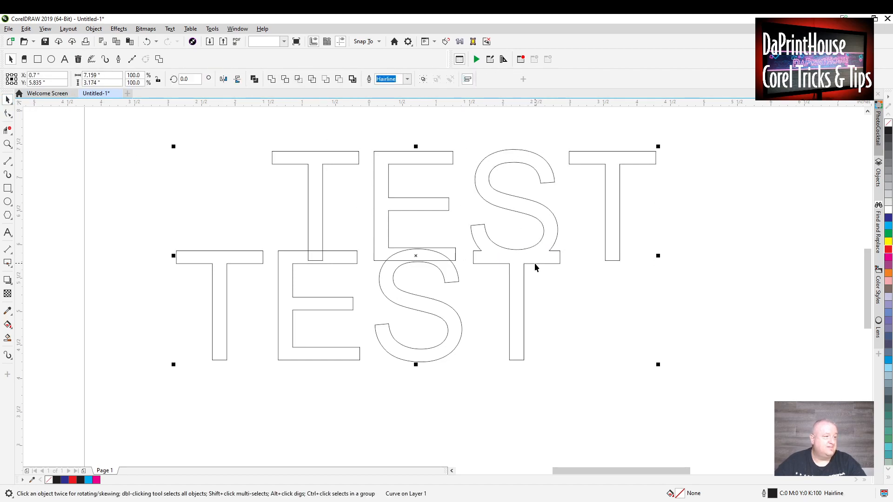
{"action": "left_click", "coordinate": [549, 266]}
{"action": "left_click", "coordinate": [549, 264]}
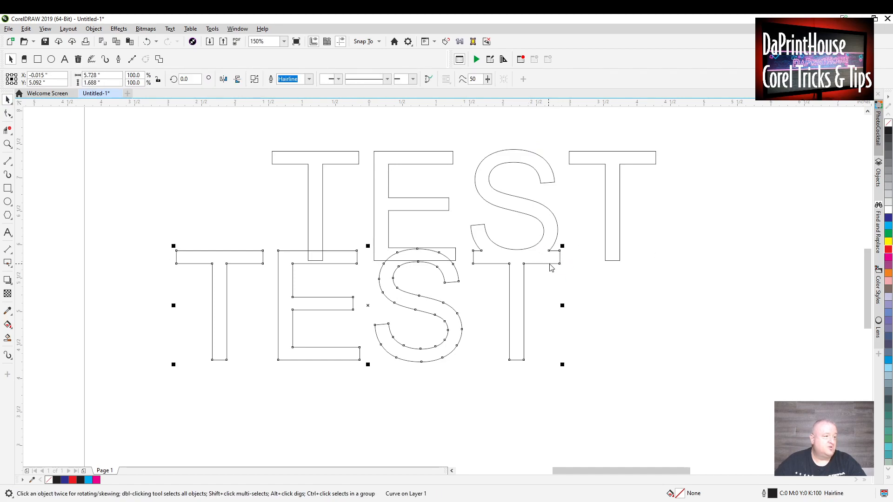
{"action": "left_click", "coordinate": [673, 287]}
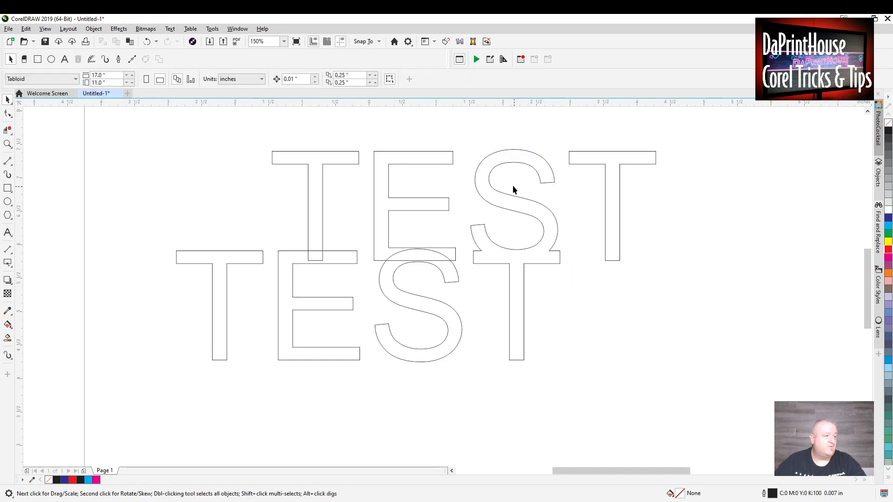
{"action": "left_click", "coordinate": [495, 190]}
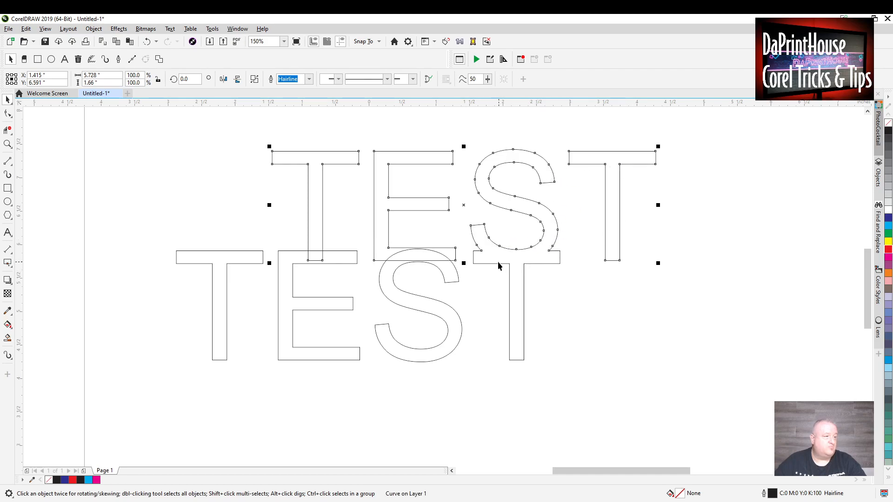
Break the TEST curves apart into individual letters and select the lower row's last T with the upper S.
{"action": "left_click", "coordinate": [499, 124]}
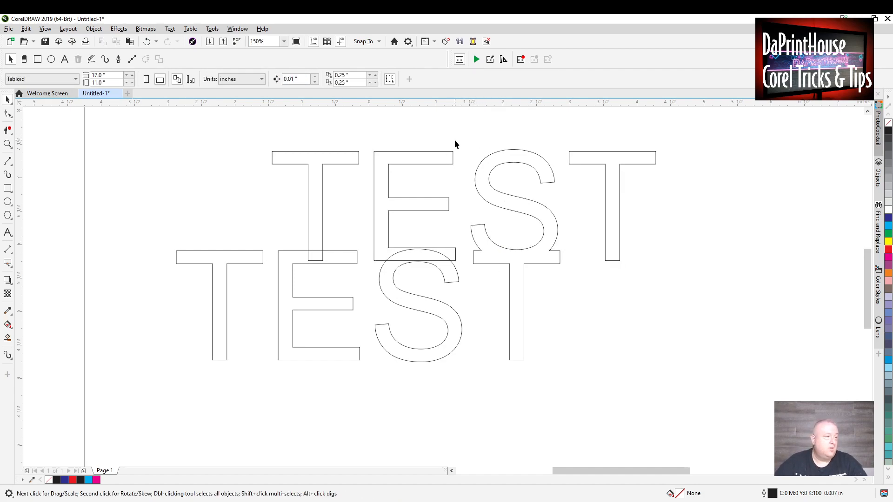
{"action": "left_click_drag", "start_coordinate": [554, 304], "coordinate": [691, 396]}
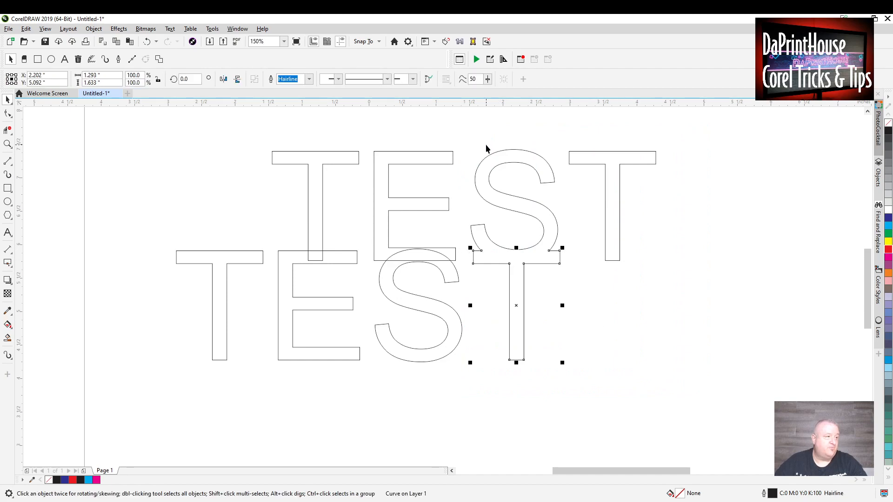
{"action": "left_click", "coordinate": [500, 154], "text": "shift"}
{"action": "left_click", "coordinate": [464, 150]}
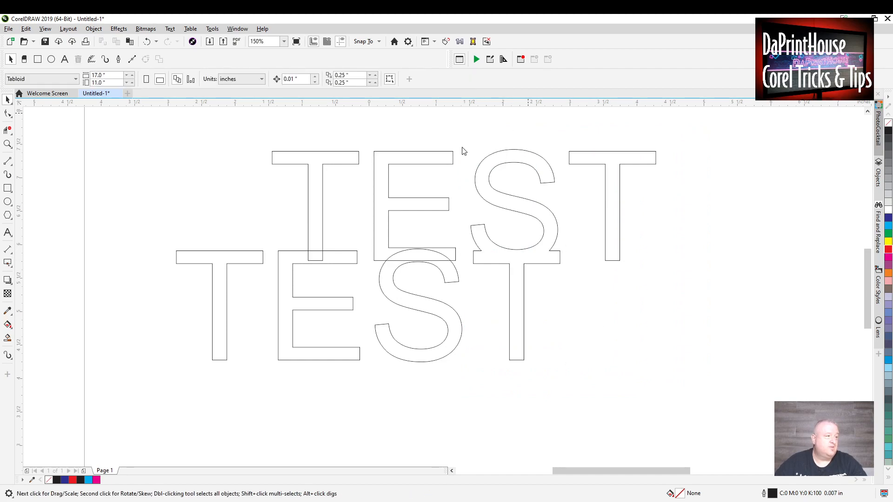
Examine the trimmed upper S and lower T by selecting them together and separately and inspecting where their outlines meet.
{"action": "left_click", "coordinate": [450, 153]}
{"action": "left_click", "coordinate": [558, 170]}
{"action": "left_click_drag", "start_coordinate": [587, 380], "coordinate": [578, 383]}
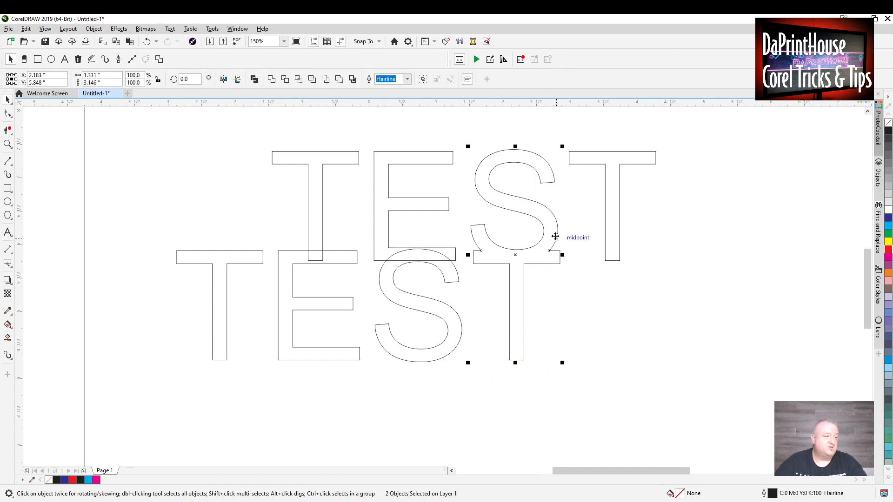
{"action": "left_click", "coordinate": [584, 264]}
{"action": "left_click", "coordinate": [551, 263]}
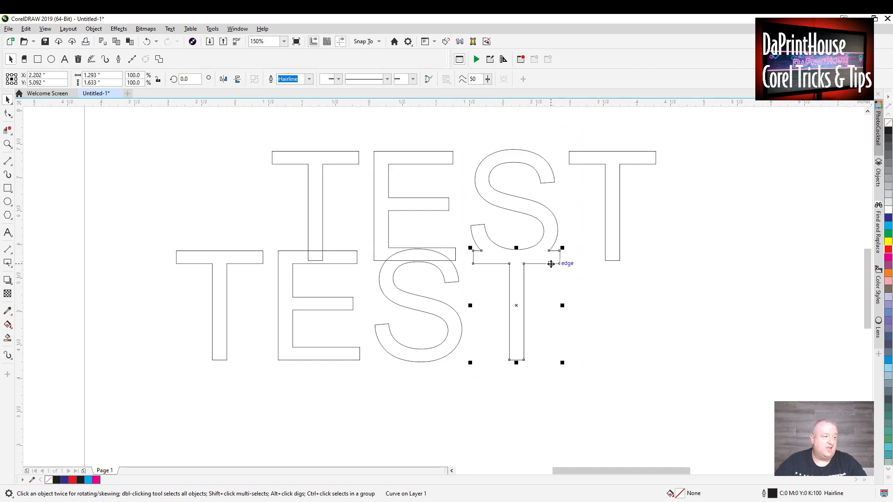
{"action": "left_click", "coordinate": [552, 223]}
{"action": "left_click", "coordinate": [555, 218]}
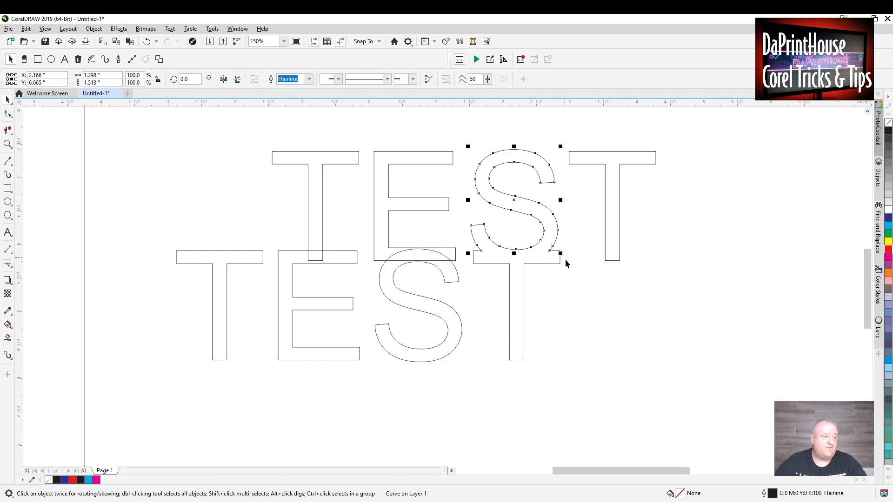
{"action": "scroll", "coordinate": [564, 253], "scroll_direction": "up", "scroll_amount": 3}
{"action": "scroll", "coordinate": [603, 225], "scroll_direction": "up", "scroll_amount": 3}
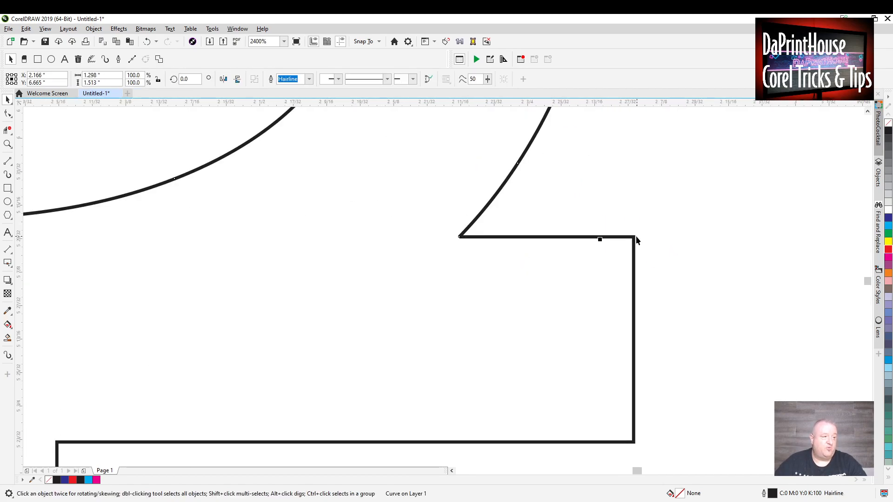
{"action": "scroll", "coordinate": [637, 240], "scroll_direction": "down", "scroll_amount": 3}
{"action": "scroll", "coordinate": [623, 239], "scroll_direction": "up", "scroll_amount": 3}
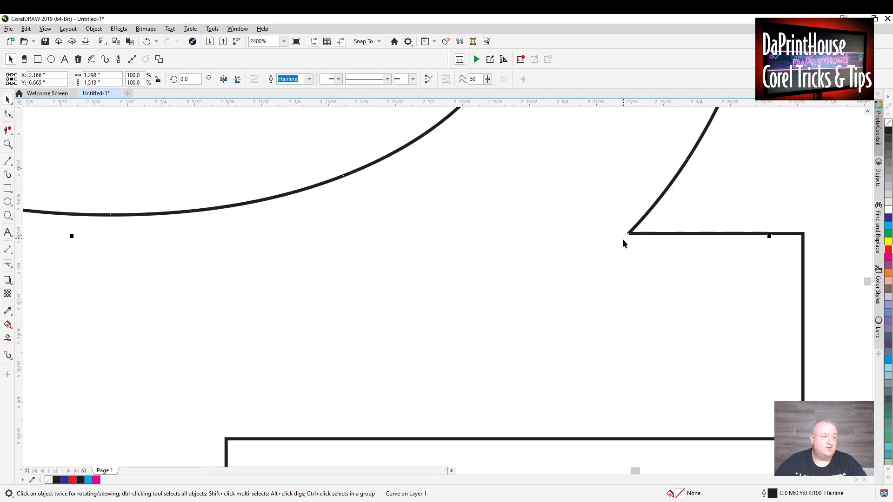
{"action": "scroll", "coordinate": [624, 241], "scroll_direction": "down", "scroll_amount": 3}
{"action": "scroll", "coordinate": [515, 244], "scroll_direction": "down", "scroll_amount": 2}
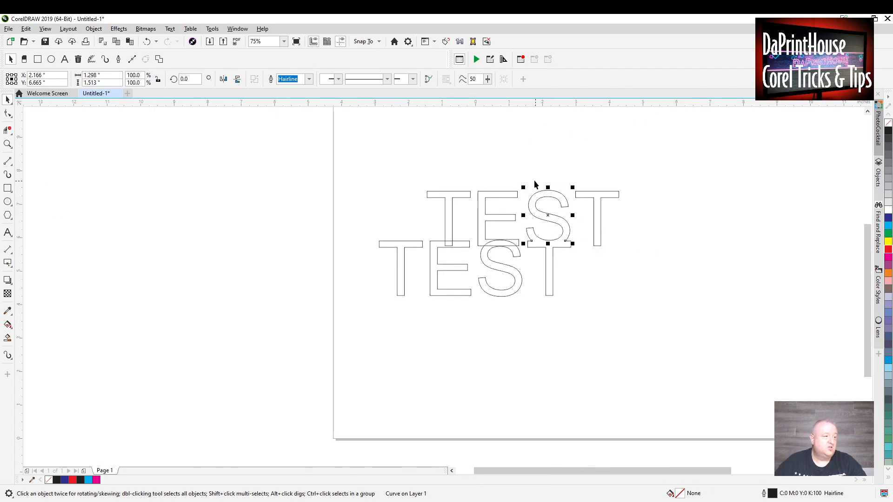
Try to fill the trimmed upper S and the T beneath it with blue.
{"action": "left_click_drag", "start_coordinate": [521, 180], "coordinate": [582, 307]}
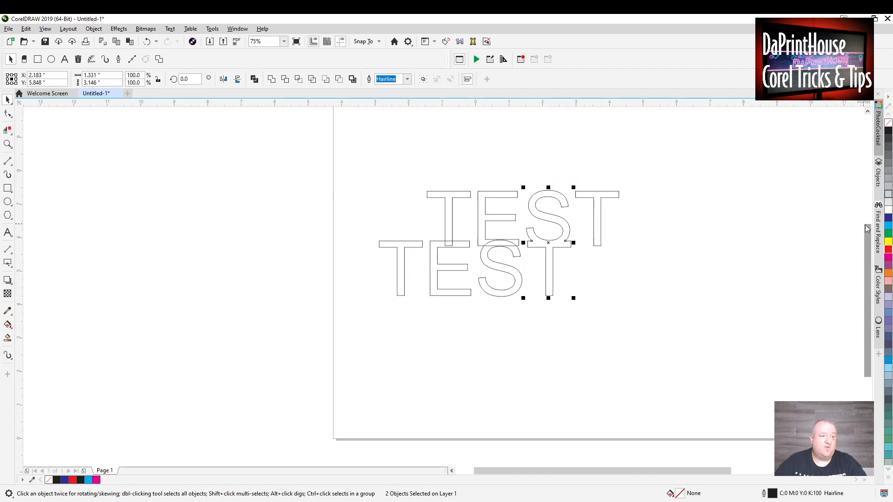
{"action": "left_click", "coordinate": [888, 217]}
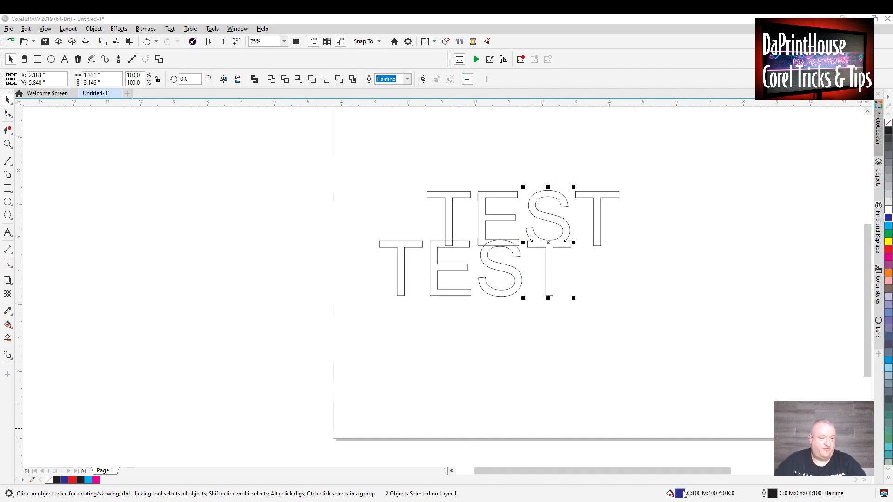
{"action": "left_click", "coordinate": [633, 222]}
{"action": "left_click", "coordinate": [557, 239]}
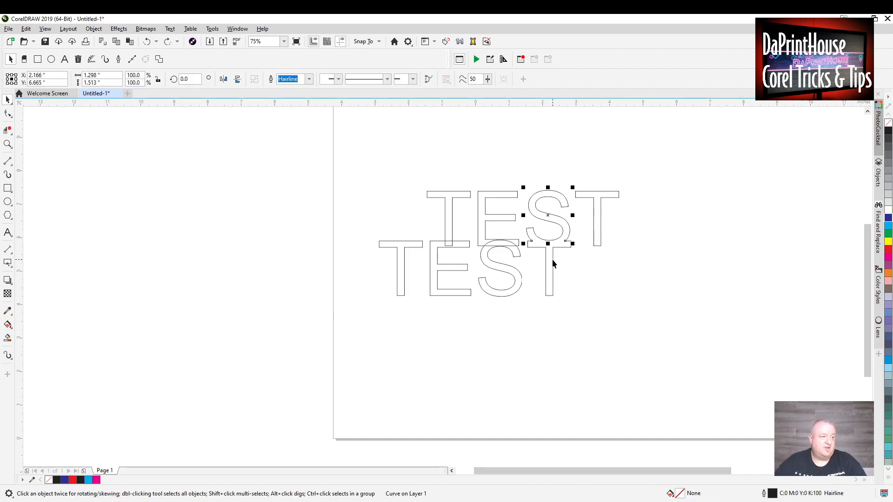
Join the trimmed upper S and the T beneath it into one curve and remove the leftover separate pieces.
{"action": "left_click", "coordinate": [531, 163]}
{"action": "left_click_drag", "start_coordinate": [522, 164], "coordinate": [566, 317]}
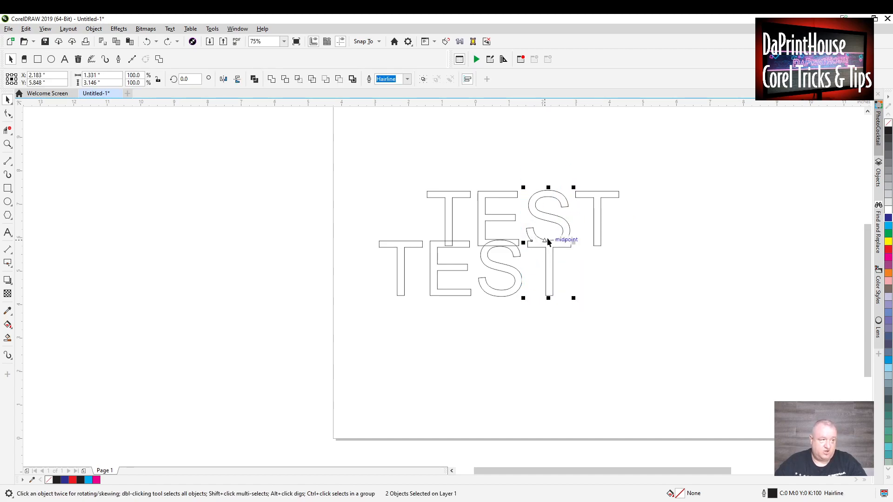
{"action": "scroll", "coordinate": [576, 237], "scroll_direction": "up", "scroll_amount": 2}
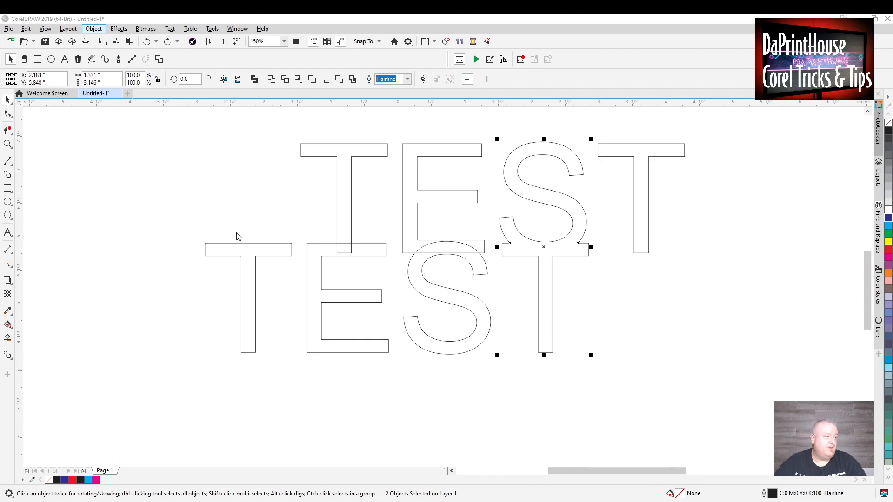
{"action": "key", "text": "ctrl+l"}
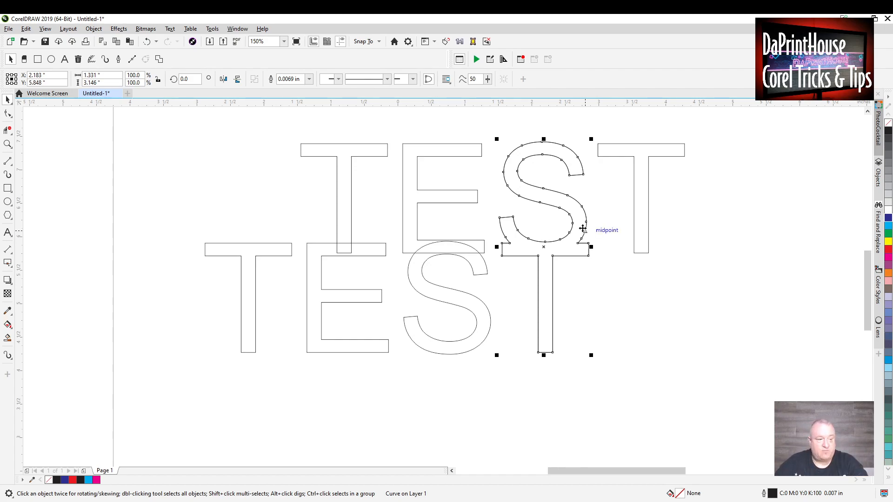
{"action": "left_click", "coordinate": [579, 231]}
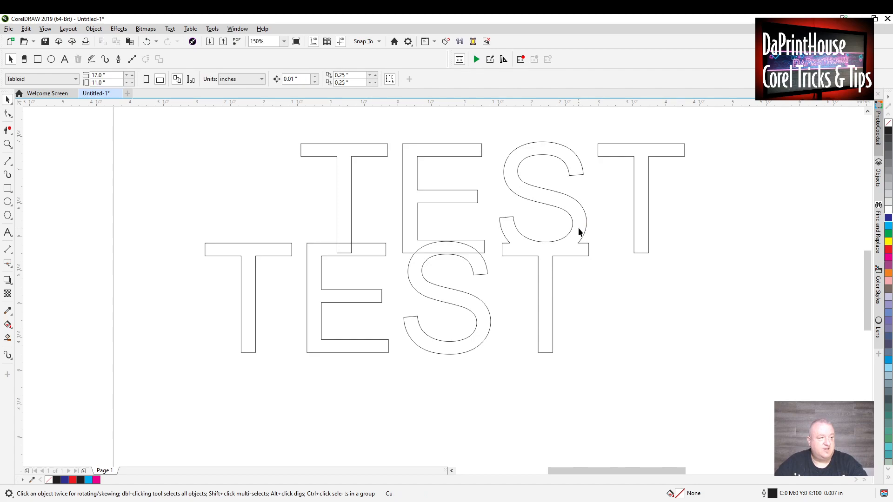
{"action": "left_click_drag", "start_coordinate": [628, 317], "coordinate": [613, 370]}
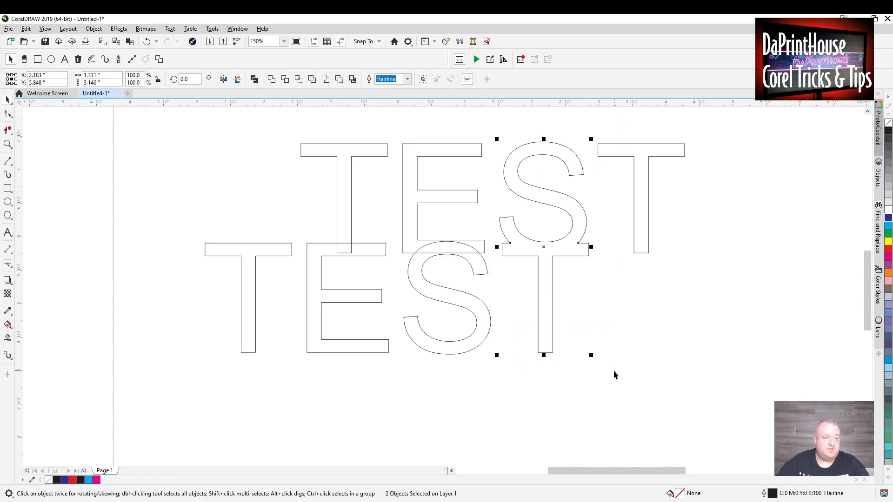
{"action": "key", "text": "Delete"}
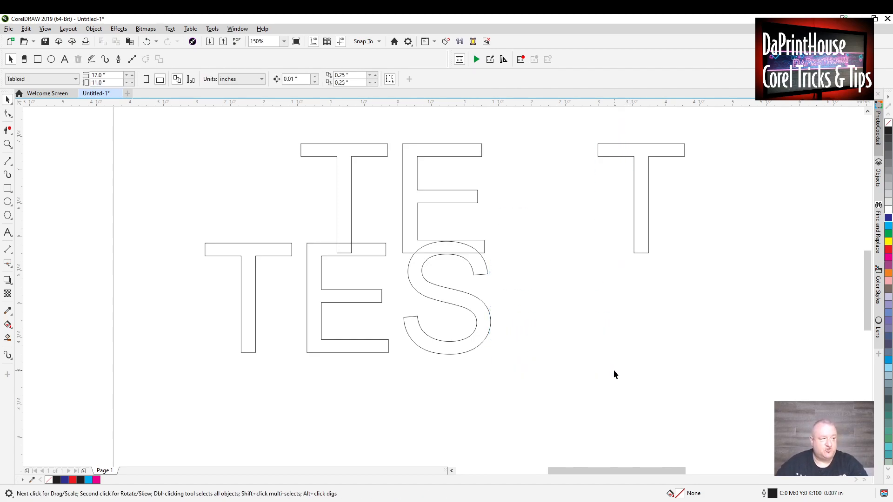
{"action": "key", "text": "ctrl+z"}
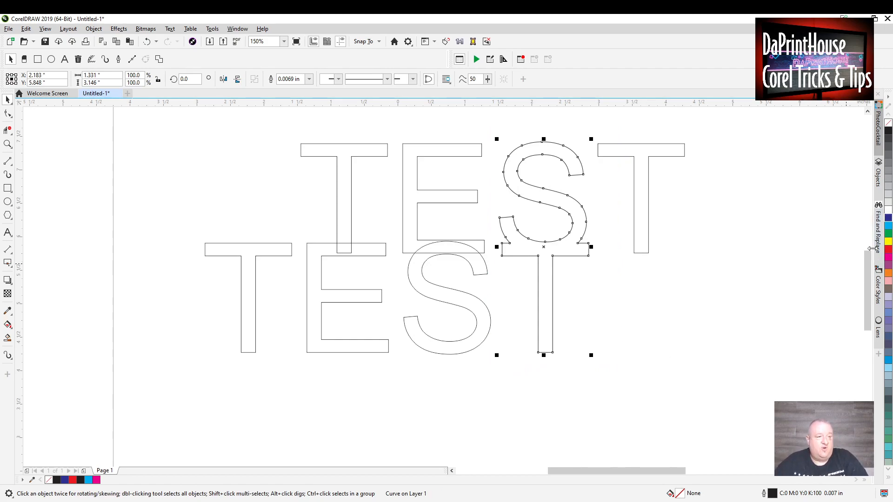
Test-fill the joined S and T shape with blue and clear the fill again.
{"action": "left_click", "coordinate": [889, 217]}
{"action": "left_click", "coordinate": [611, 282]}
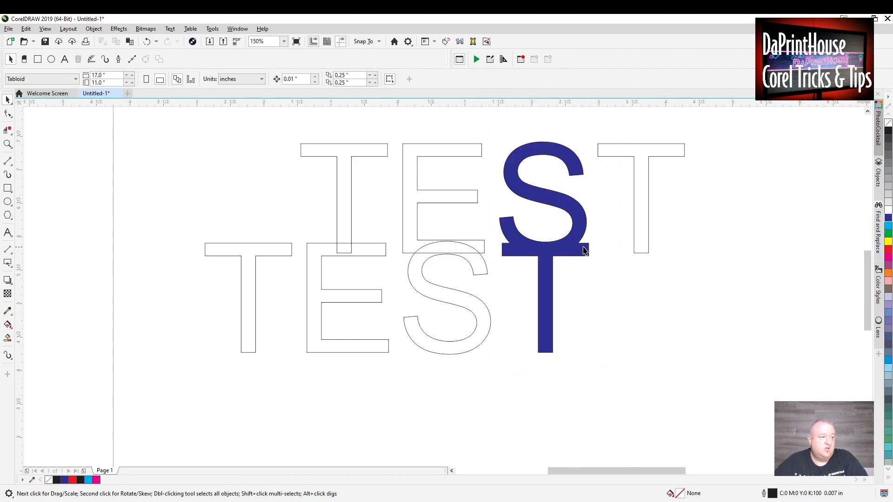
{"action": "left_click", "coordinate": [529, 194]}
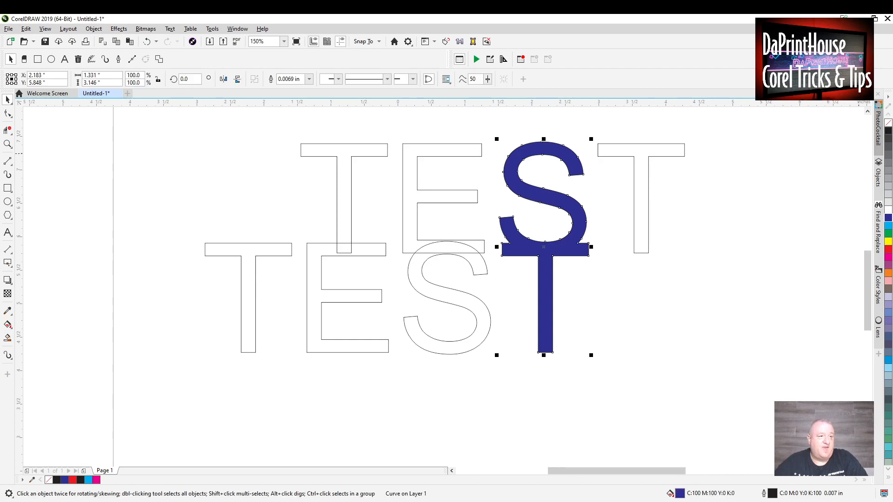
{"action": "left_click", "coordinate": [889, 122]}
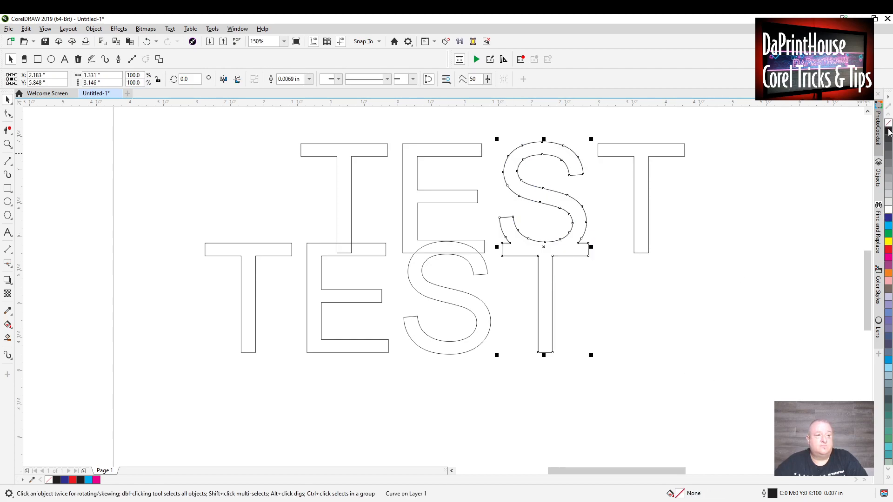
{"action": "left_click", "coordinate": [655, 282]}
Weld the upper row's E with the overlapping S of the lower row.
{"action": "left_click", "coordinate": [460, 257]}
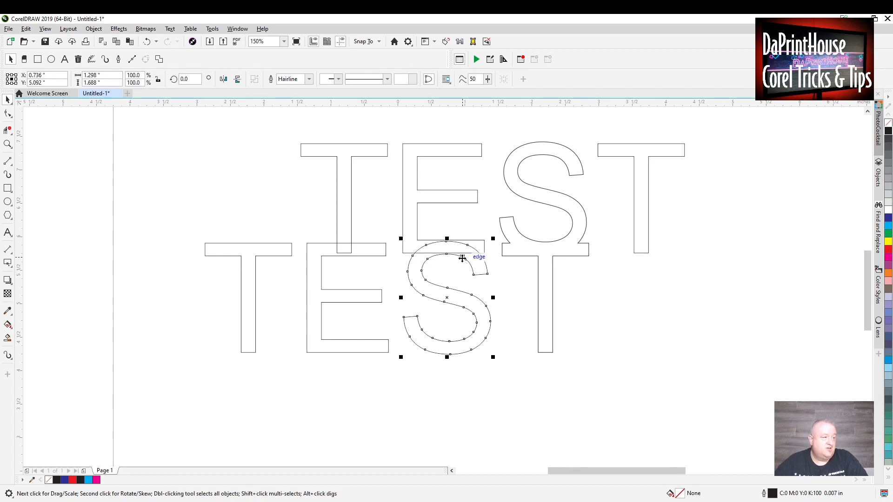
{"action": "left_click", "coordinate": [432, 204]}
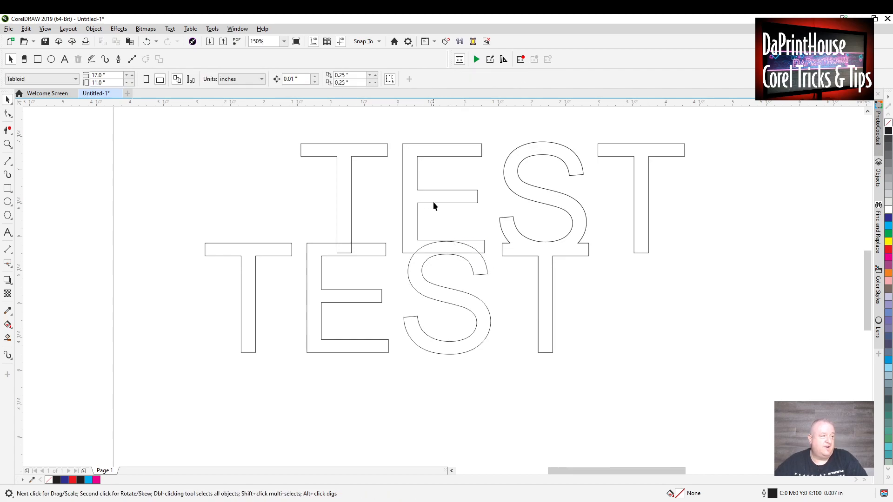
{"action": "left_click", "coordinate": [433, 202]}
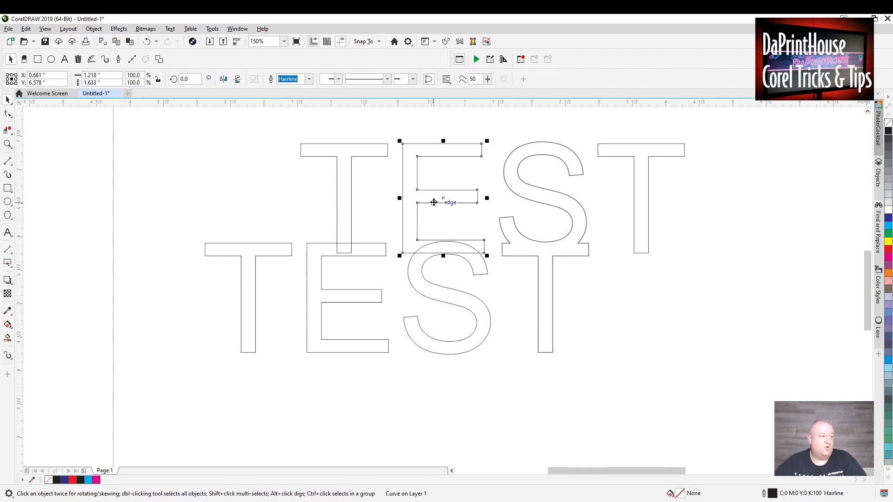
{"action": "left_click", "coordinate": [467, 312], "text": "shift"}
{"action": "left_click", "coordinate": [273, 79]}
{"action": "left_click", "coordinate": [532, 295]}
{"action": "left_click", "coordinate": [483, 262]}
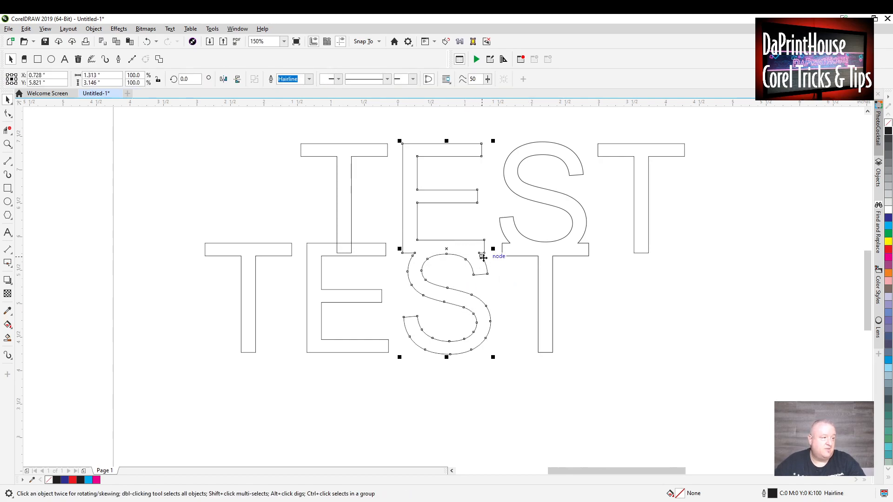
Test-fill the welded E and S shape with blue and undo the fill.
{"action": "left_click", "coordinate": [888, 218]}
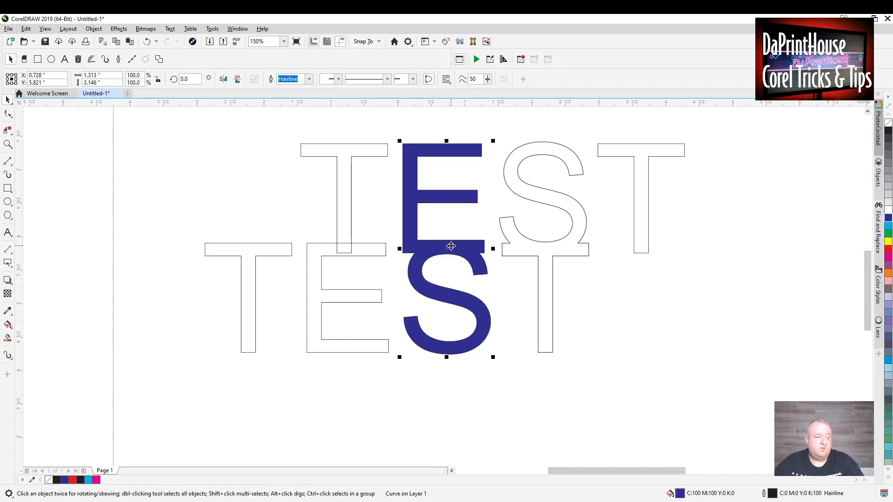
{"action": "key", "text": "ctrl+z"}
{"action": "left_click", "coordinate": [704, 309]}
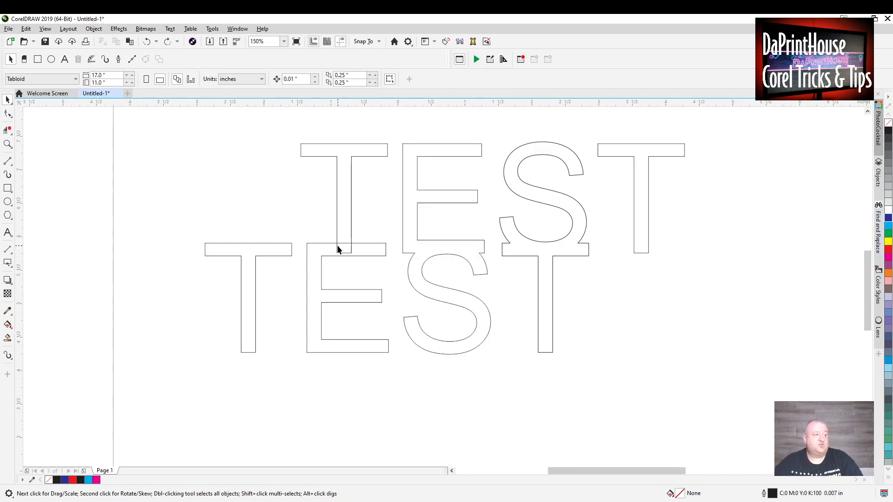
Examine the welded E and S as a single object, including the junction between the two letters.
{"action": "left_click", "coordinate": [418, 321]}
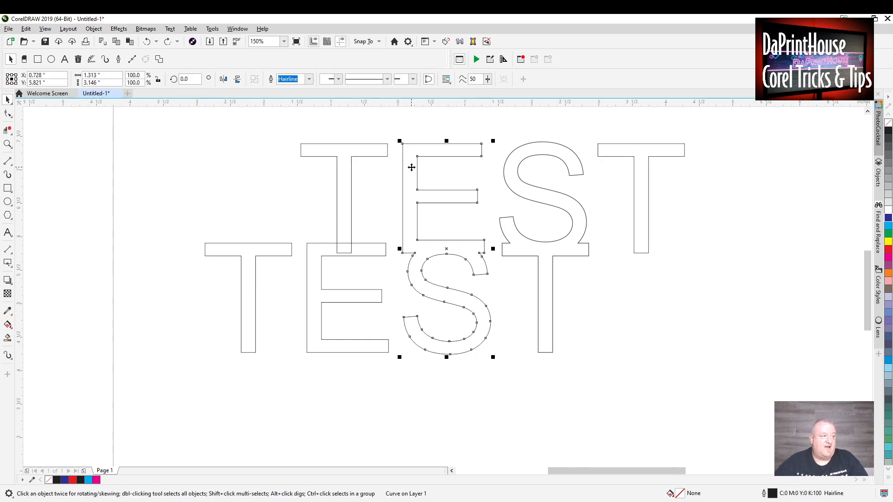
{"action": "left_click", "coordinate": [432, 159]}
{"action": "scroll", "coordinate": [447, 256], "scroll_direction": "up", "scroll_amount": 5}
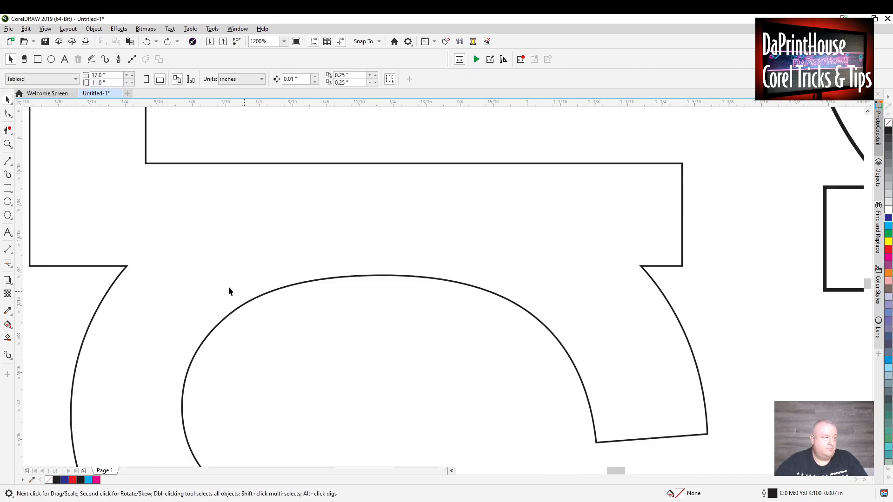
{"action": "scroll", "coordinate": [248, 205], "scroll_direction": "down", "scroll_amount": 5}
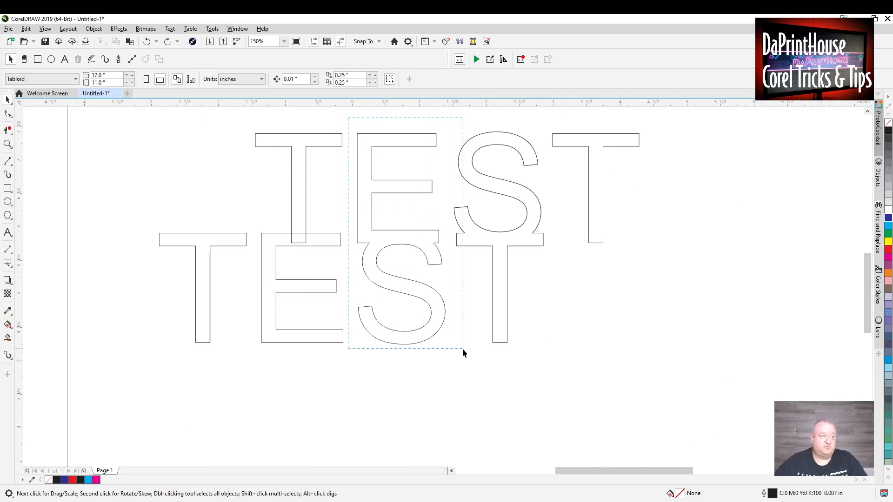
{"action": "left_click_drag", "start_coordinate": [462, 350], "coordinate": [462, 348]}
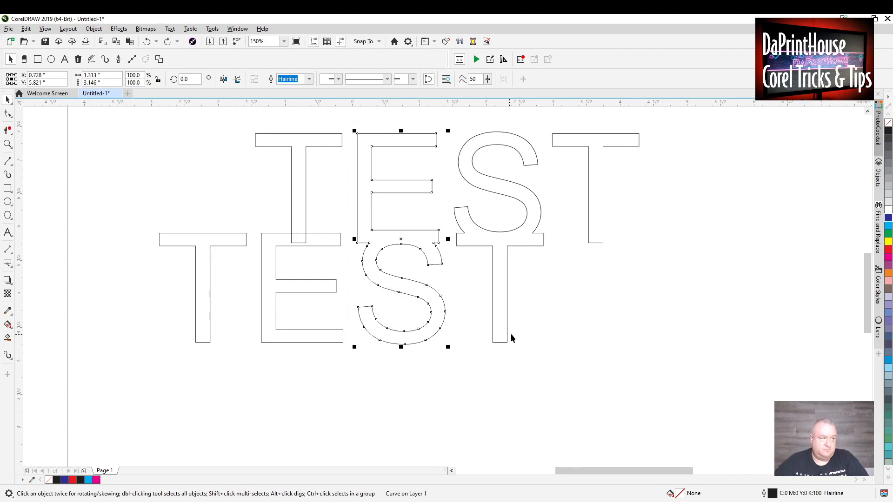
{"action": "left_click", "coordinate": [550, 380]}
{"action": "left_click", "coordinate": [412, 245]}
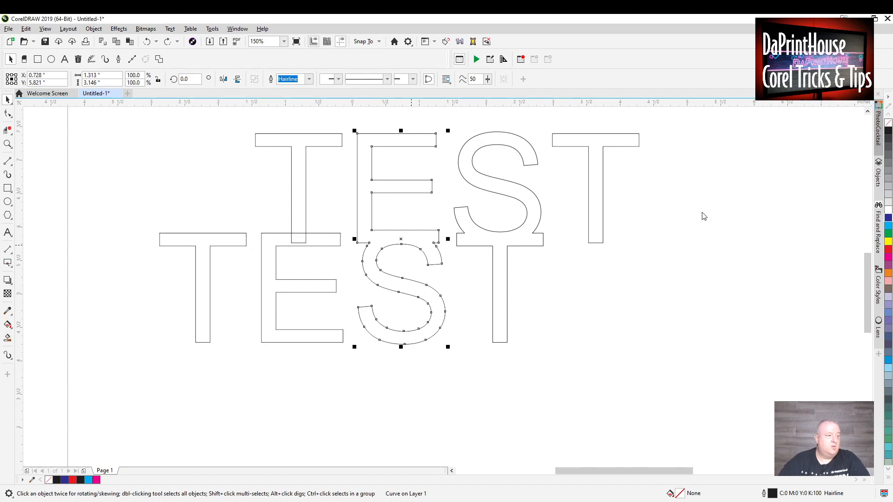
Undo the weld of the upper E and lower S and select the separate letters.
{"action": "key", "text": "ctrl+k"}
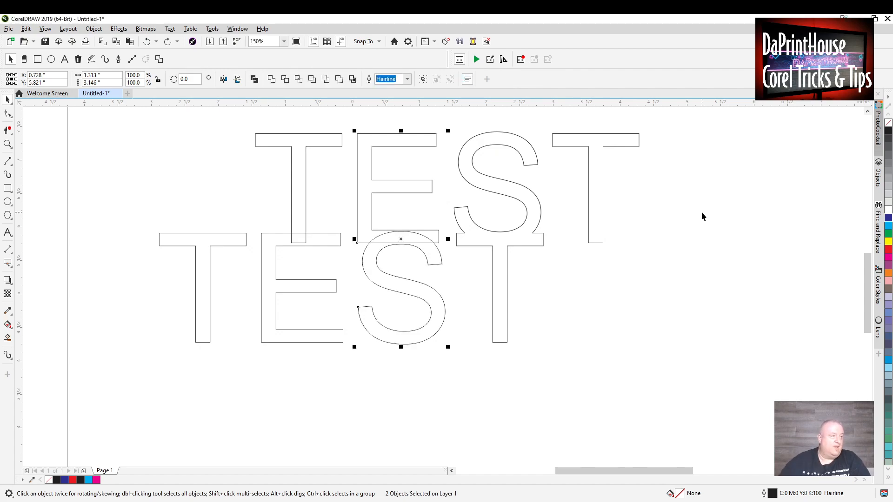
{"action": "left_click", "coordinate": [353, 120]}
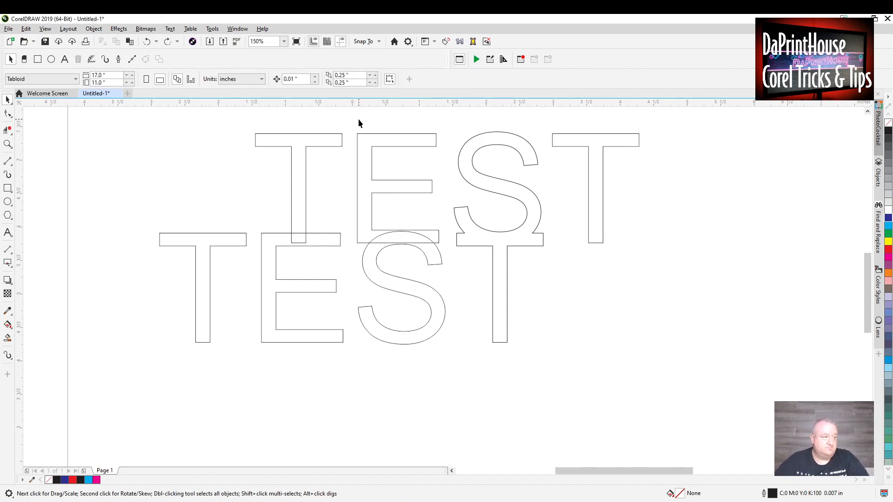
{"action": "left_click_drag", "start_coordinate": [475, 368], "coordinate": [475, 369]}
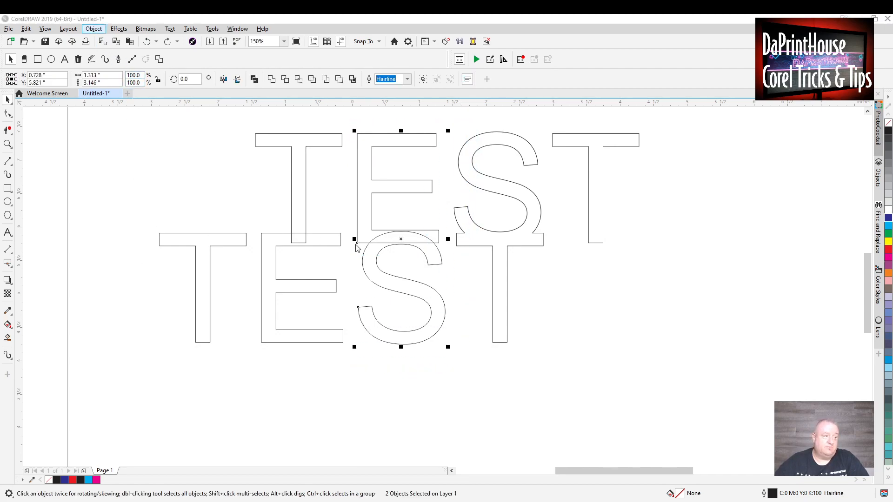
{"action": "left_click", "coordinate": [299, 212]}
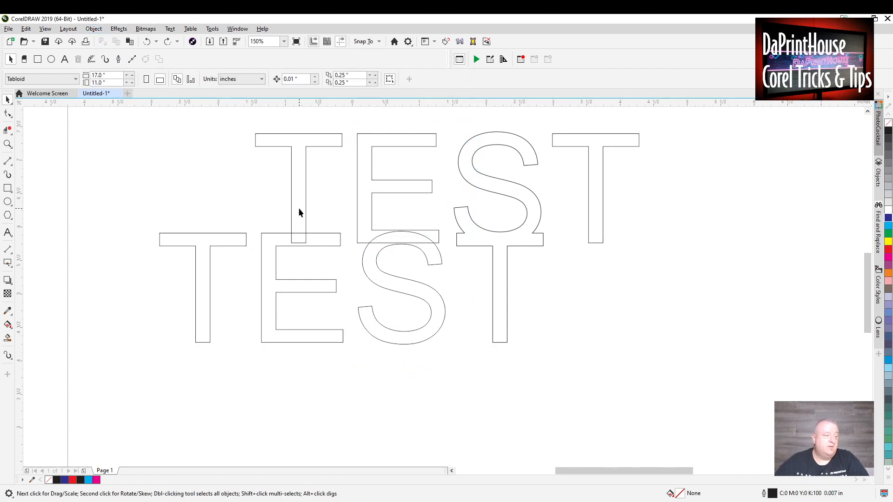
{"action": "left_click", "coordinate": [423, 236]}
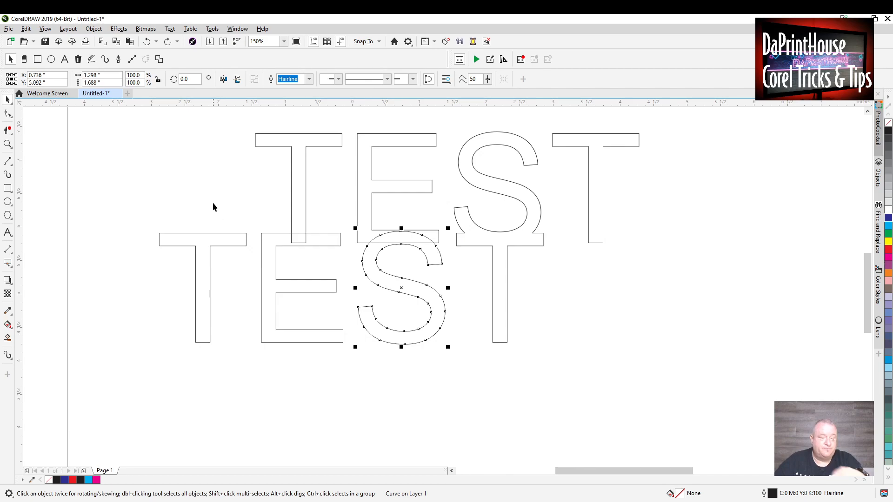
Create a boundary outline around the upper E and overlapping lower S, and move it beside the upper row's last T.
{"action": "left_click", "coordinate": [361, 137]}
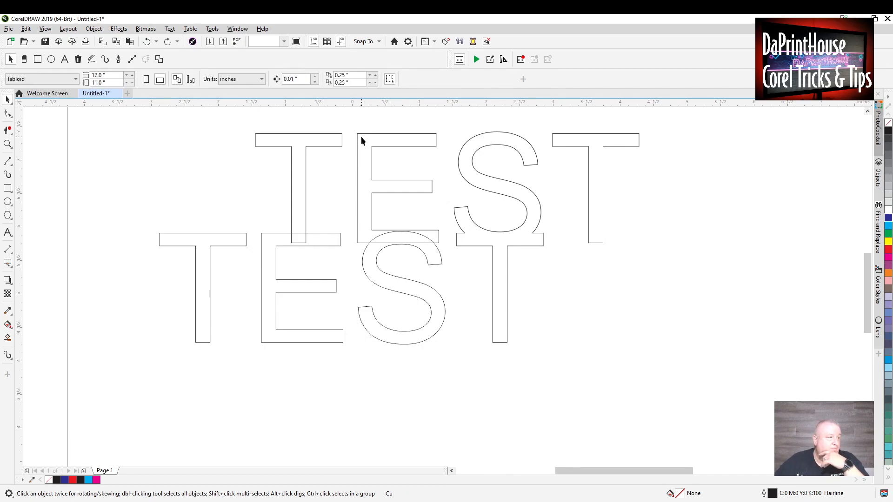
{"action": "left_click", "coordinate": [367, 134]}
{"action": "left_click", "coordinate": [351, 124]}
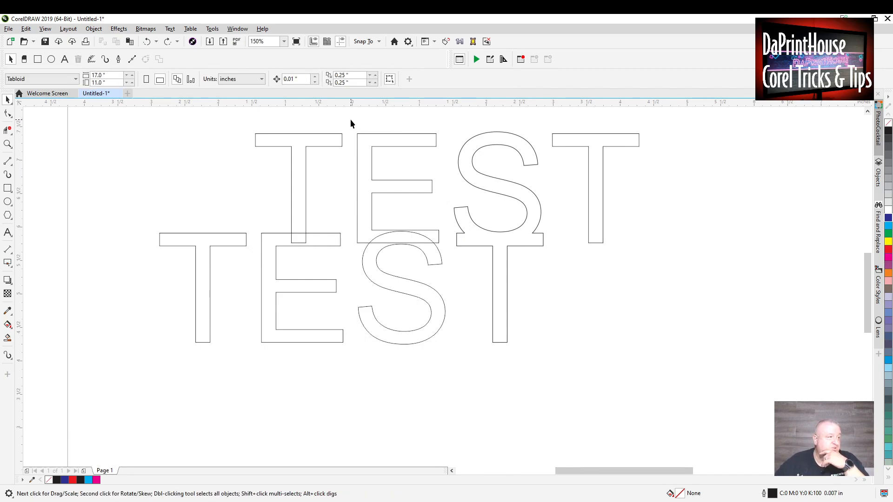
{"action": "left_click_drag", "start_coordinate": [484, 359], "coordinate": [465, 378]}
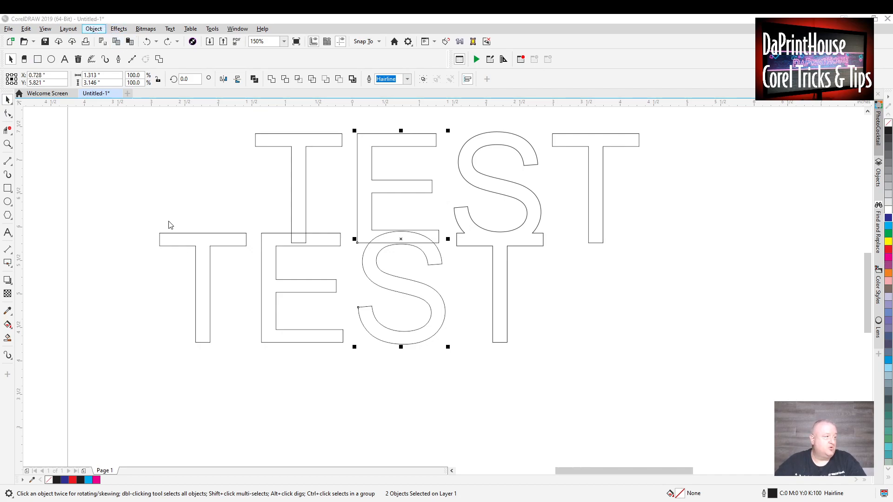
{"action": "left_click", "coordinate": [263, 288]}
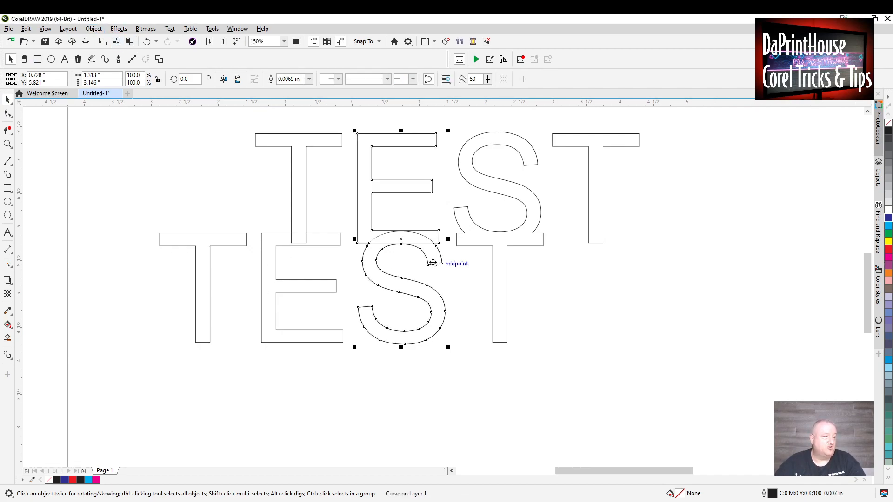
{"action": "left_click_drag", "start_coordinate": [420, 249], "coordinate": [740, 257]}
Test-fill the moved E and S outline with red, and undo both the fill and the separate outline.
{"action": "left_click", "coordinate": [732, 253]}
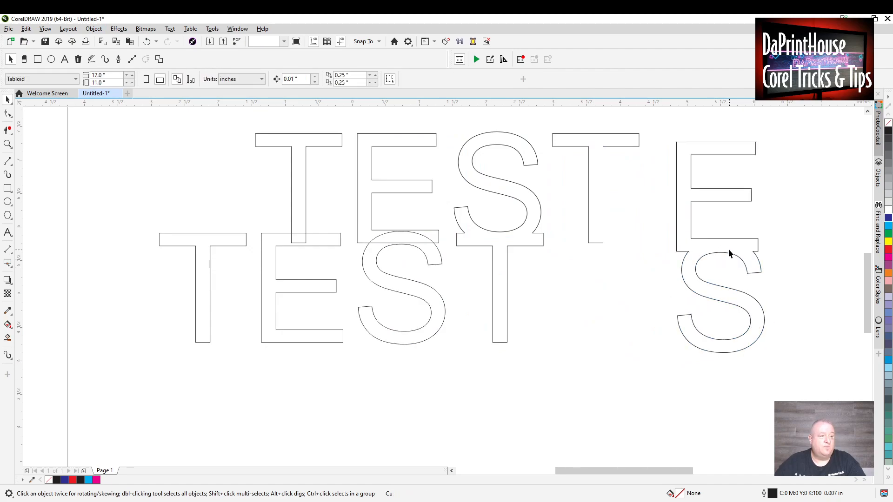
{"action": "left_click", "coordinate": [727, 251]}
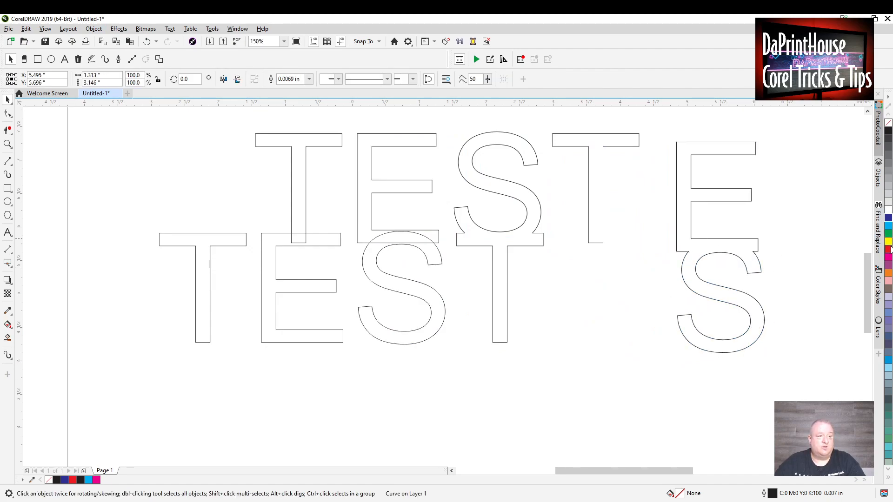
{"action": "left_click", "coordinate": [889, 249]}
{"action": "key", "text": "ctrl+z"}
{"action": "left_click", "coordinate": [756, 219]}
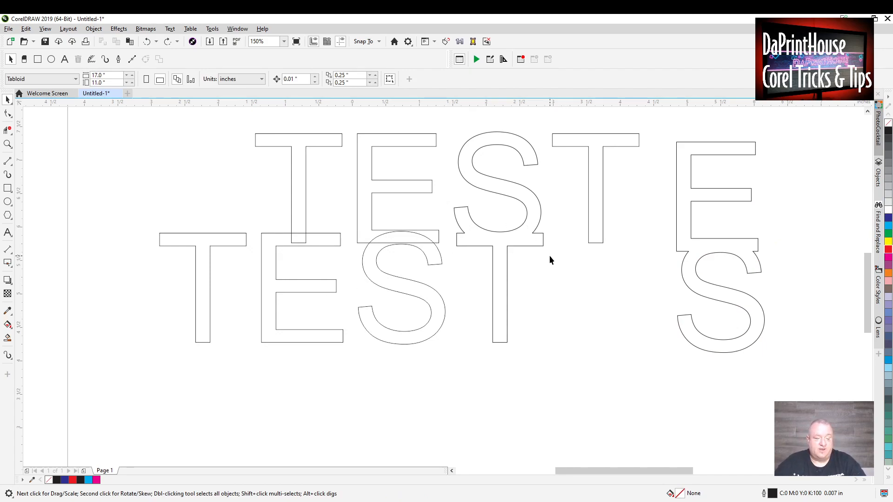
{"action": "key", "text": "ctrl+z"}
{"action": "key", "text": "ctrl+shift+z"}
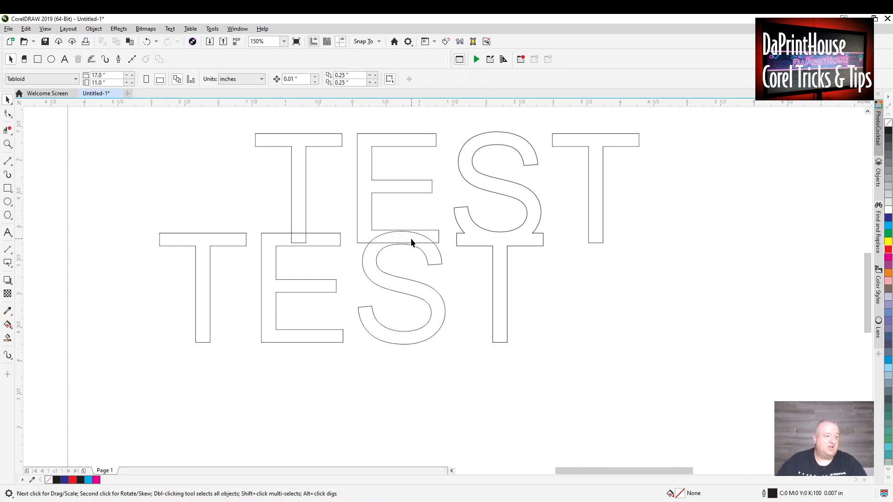
Replace the overlapping upper E and lower S with a single merged outline in place.
{"action": "left_click_drag", "start_coordinate": [348, 123], "coordinate": [466, 383]}
{"action": "key", "text": "ctrl+w"}
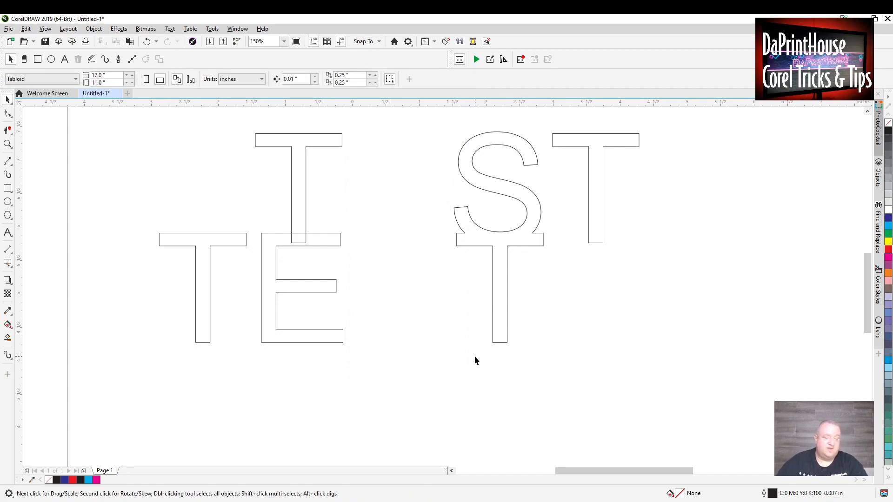
{"action": "left_click", "coordinate": [496, 275]}
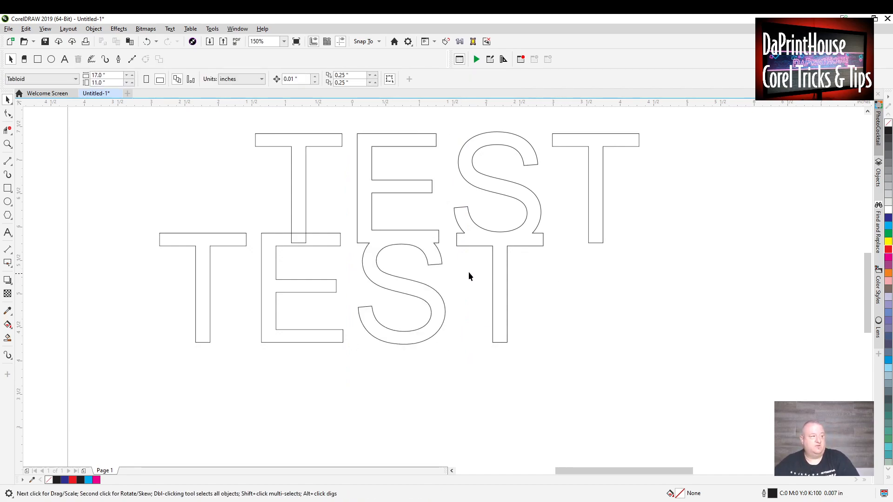
Try to weld the upper row's first T with the overlapping E of the lower row.
{"action": "left_click_drag", "start_coordinate": [346, 407], "coordinate": [347, 407]}
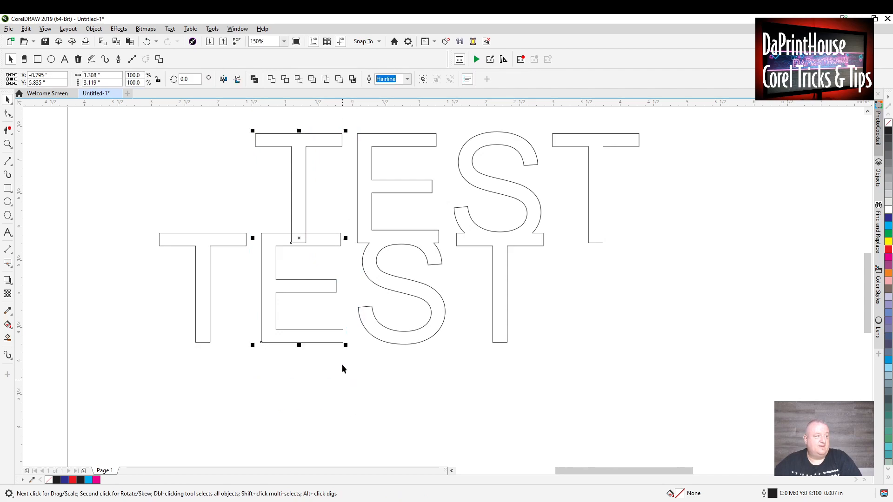
{"action": "left_click", "coordinate": [272, 80]}
{"action": "left_click", "coordinate": [489, 197]}
Delete the merged E and S shape and undo the deletion.
{"action": "left_click", "coordinate": [445, 176]}
{"action": "key", "text": "Delete"}
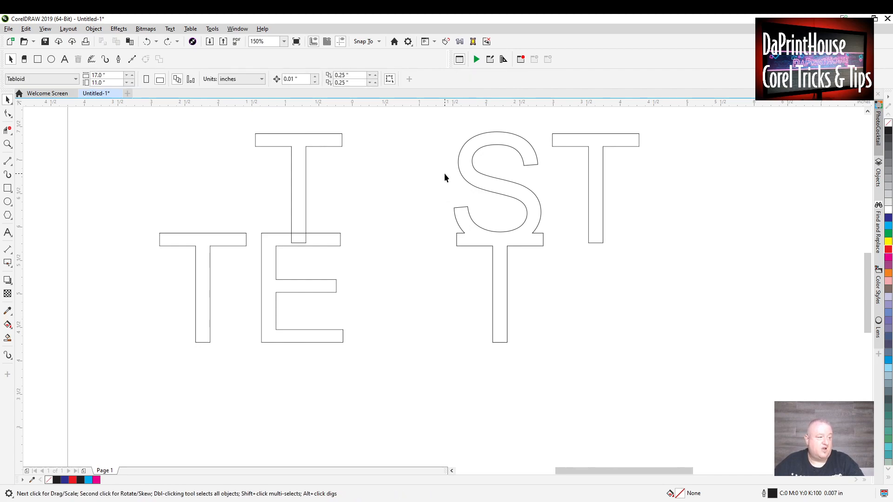
{"action": "left_click", "coordinate": [147, 41]}
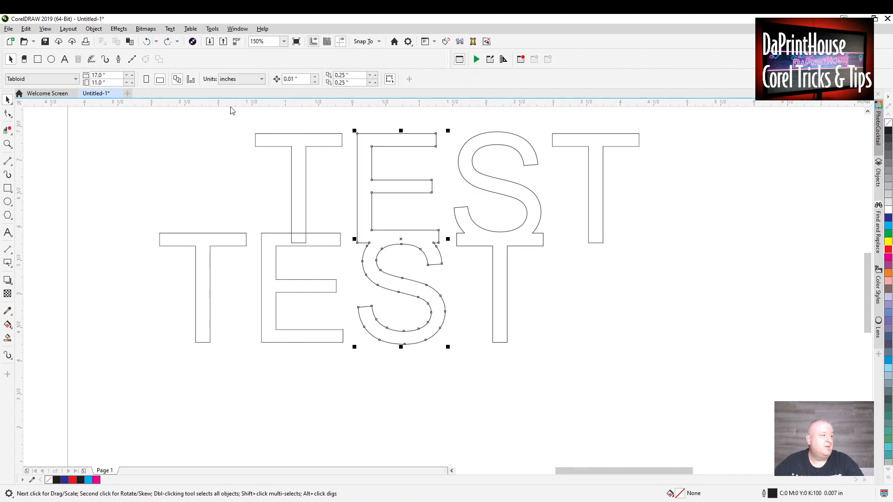
Fill the upper row's first T with red and the lower row's E with blue.
{"action": "left_click", "coordinate": [295, 243]}
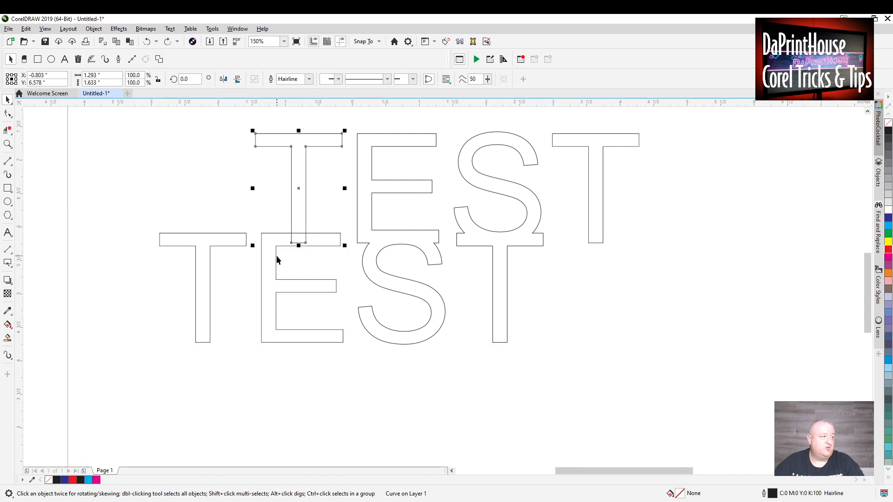
{"action": "left_click", "coordinate": [613, 304]}
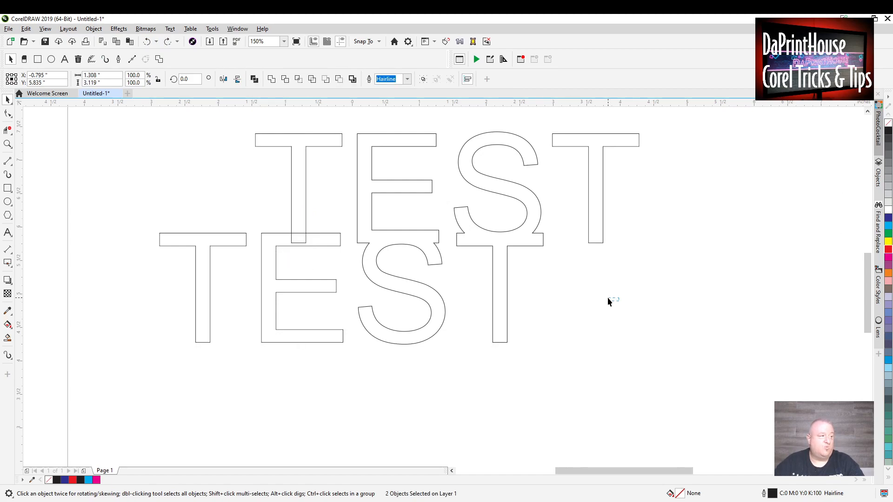
{"action": "left_click", "coordinate": [305, 184]}
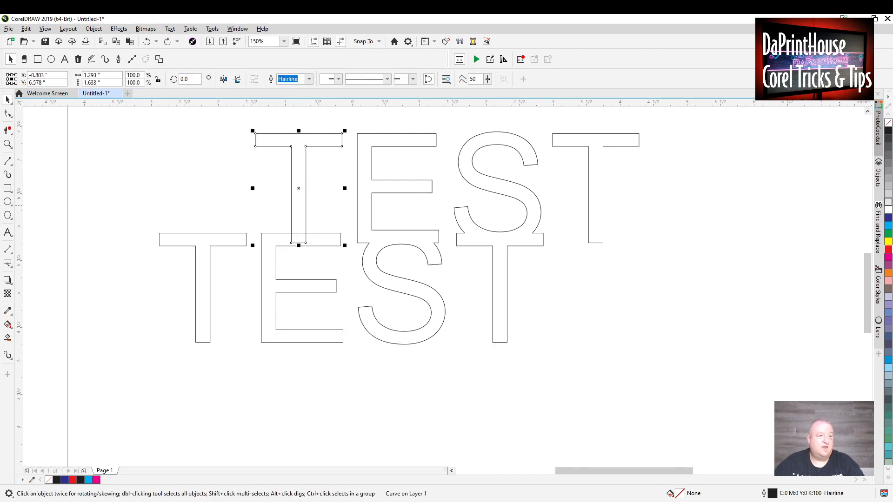
{"action": "left_click", "coordinate": [889, 250]}
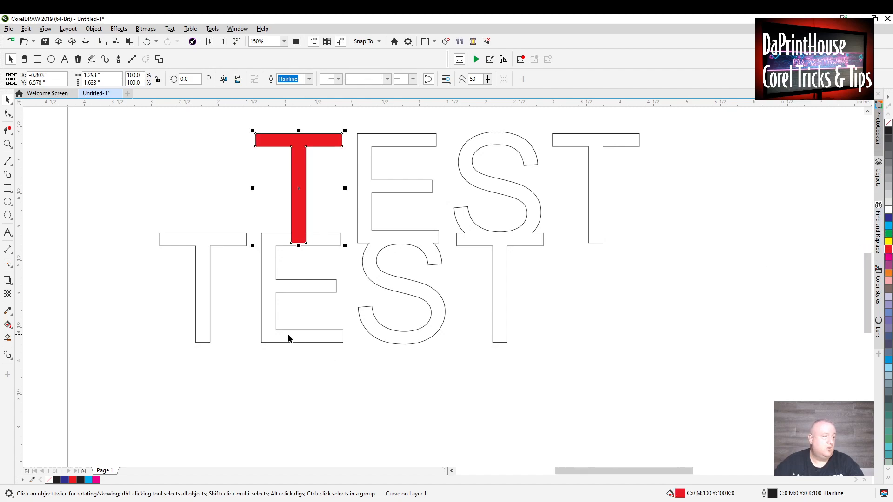
{"action": "left_click", "coordinate": [306, 333]}
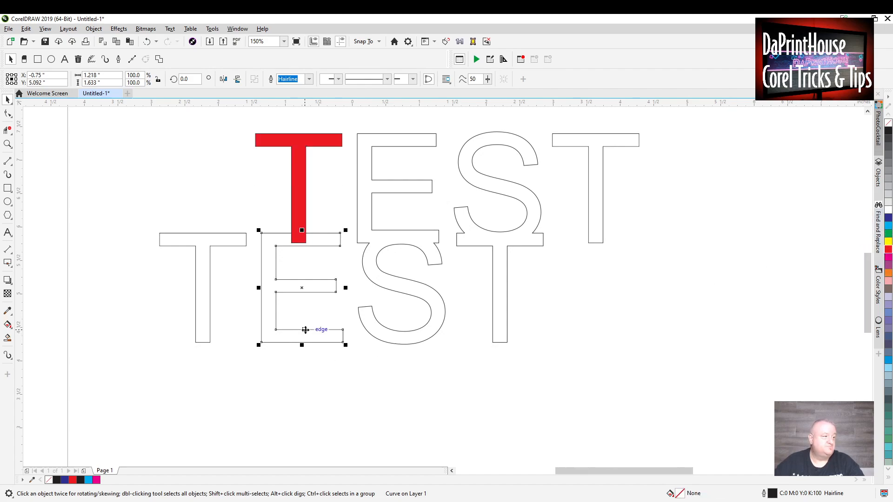
{"action": "left_click", "coordinate": [887, 219]}
{"action": "left_click", "coordinate": [615, 290]}
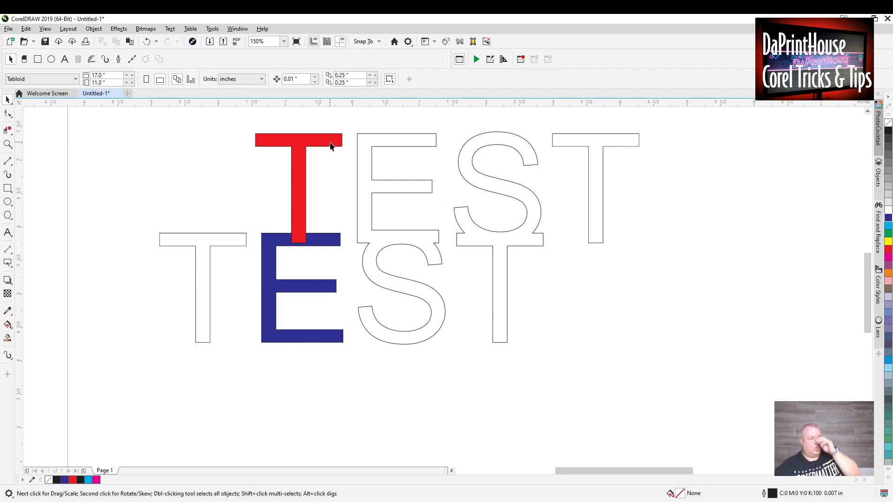
Weld the red T with the blue E, selecting the T first, and undo the weld.
{"action": "left_click", "coordinate": [287, 144]}
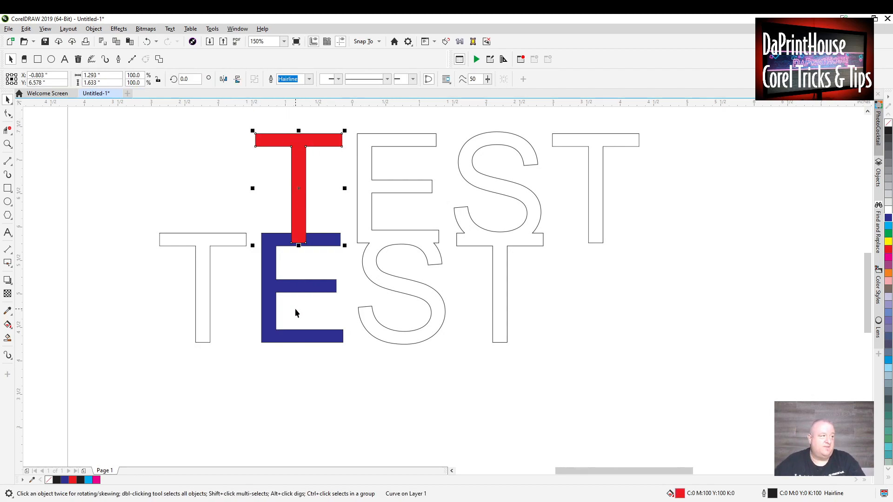
{"action": "left_click", "coordinate": [269, 300], "text": "shift"}
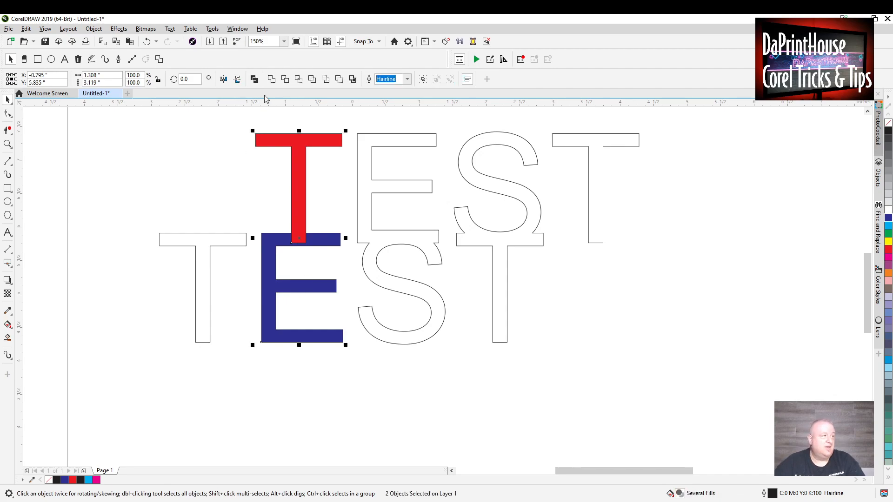
{"action": "left_click", "coordinate": [272, 80]}
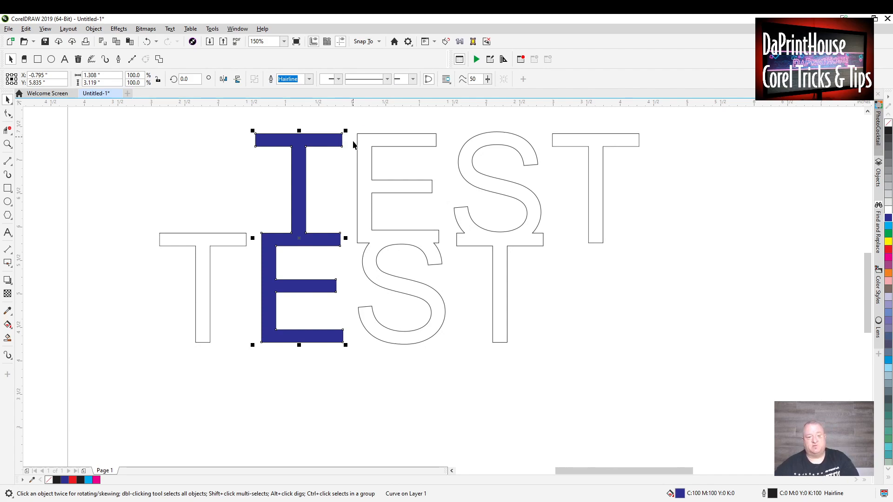
{"action": "left_click", "coordinate": [337, 378]}
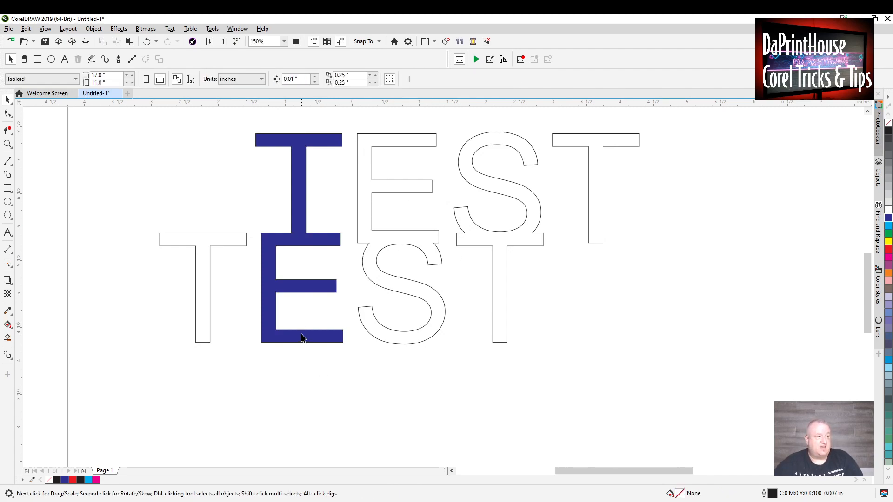
{"action": "left_click", "coordinate": [302, 338]}
{"action": "key", "text": "ctrl+z"}
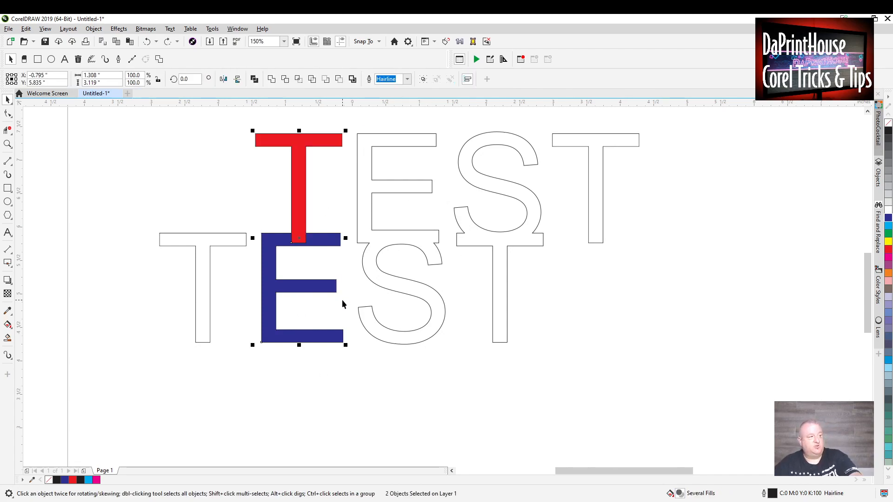
{"action": "left_click", "coordinate": [352, 393]}
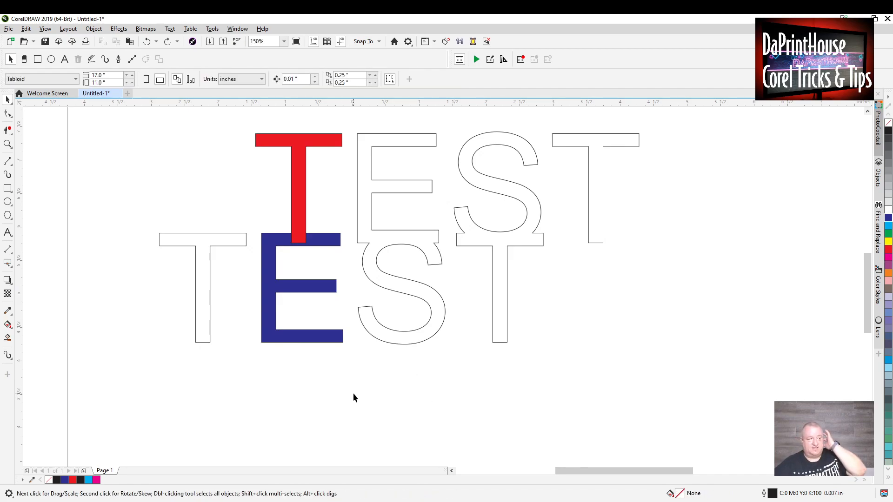
Weld the blue E with the red T, selecting the E first, and undo the weld.
{"action": "left_click", "coordinate": [307, 338]}
{"action": "left_click", "coordinate": [311, 185], "text": "shift"}
{"action": "key", "text": "Escape"}
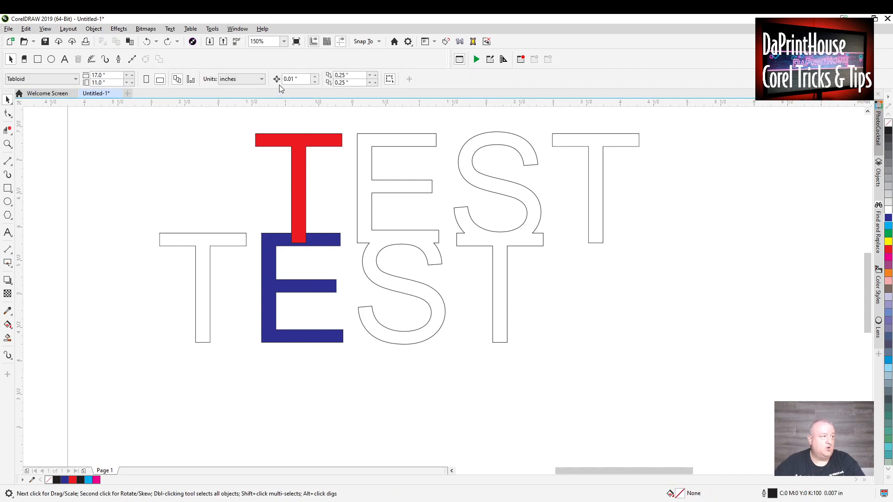
{"action": "left_click", "coordinate": [296, 289]}
{"action": "left_click", "coordinate": [310, 167], "text": "shift"}
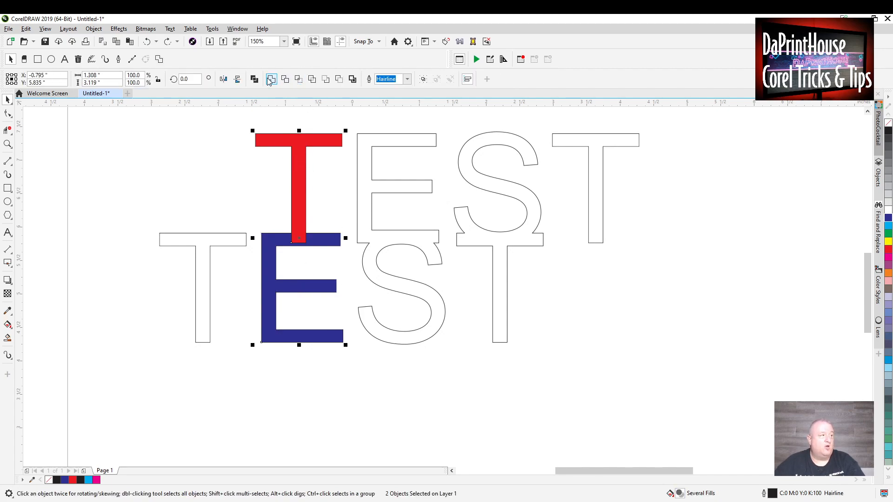
{"action": "left_click", "coordinate": [271, 79]}
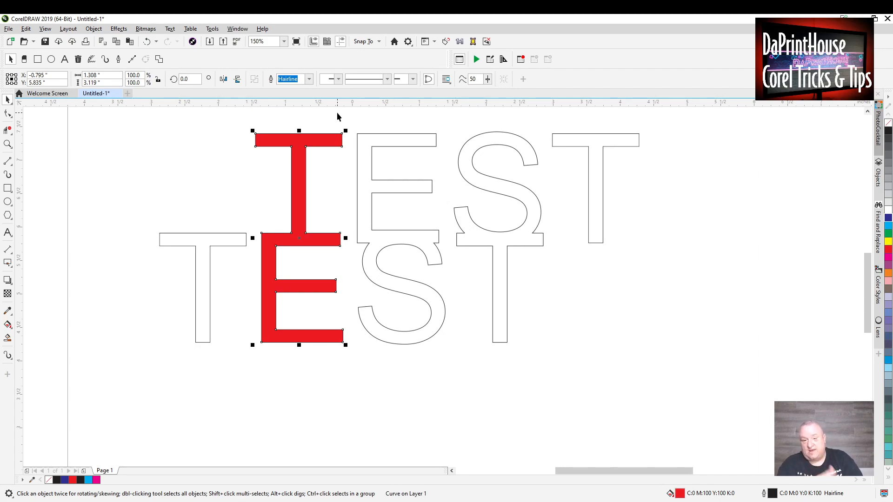
{"action": "key", "text": "ctrl+z"}
Examine the red T and blue E alongside the merged S and T shape in the two text rows.
{"action": "key", "text": "h"}
{"action": "left_click_drag", "start_coordinate": [470, 258], "coordinate": [502, 311]}
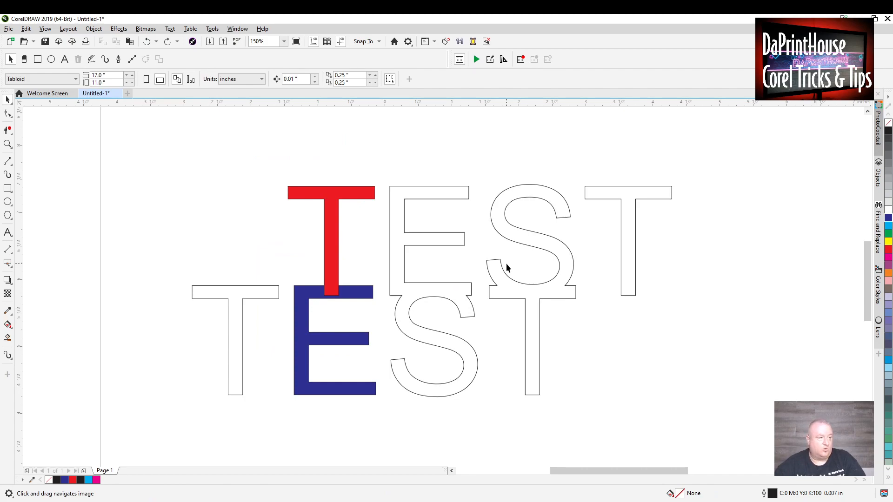
{"action": "scroll", "coordinate": [484, 240], "scroll_direction": "down", "scroll_amount": 2}
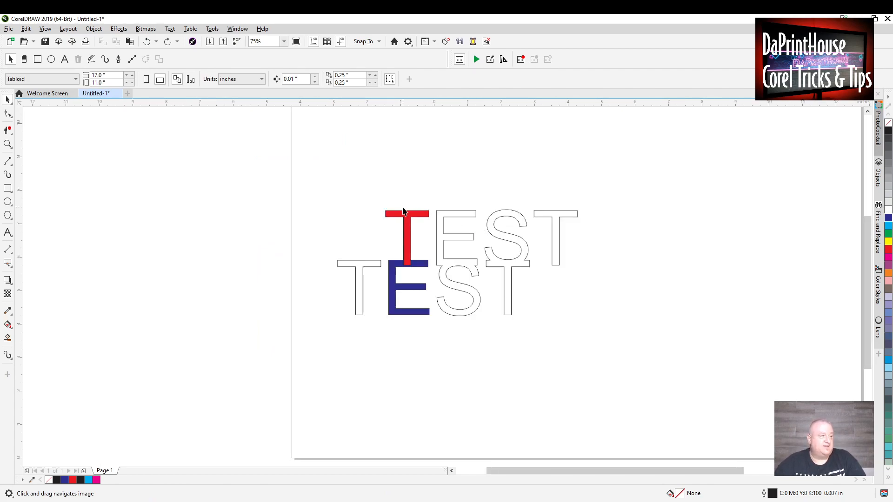
{"action": "key", "text": "space"}
{"action": "left_click", "coordinate": [403, 211]}
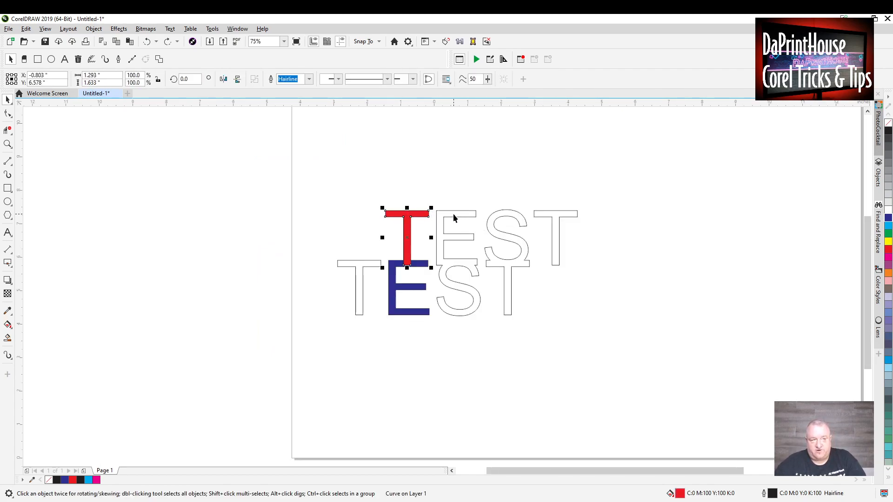
{"action": "left_click", "coordinate": [443, 239]}
{"action": "scroll", "coordinate": [445, 240], "scroll_direction": "up", "scroll_amount": 2}
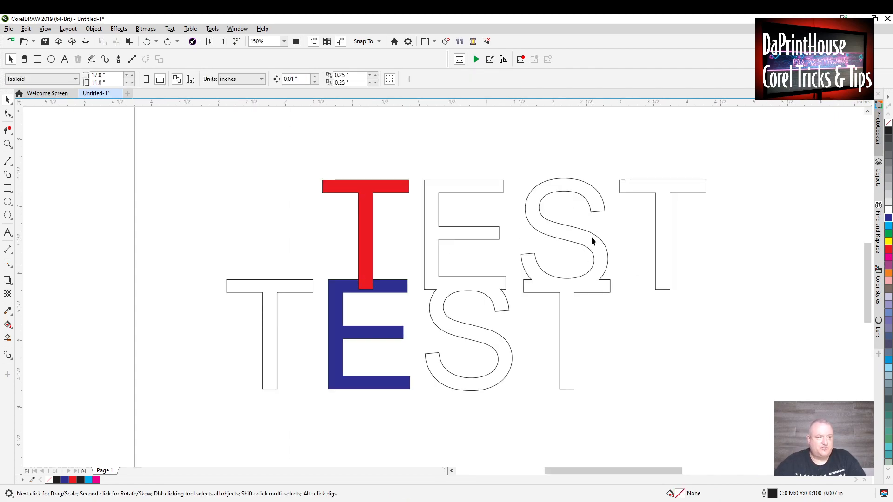
{"action": "left_click", "coordinate": [584, 248]}
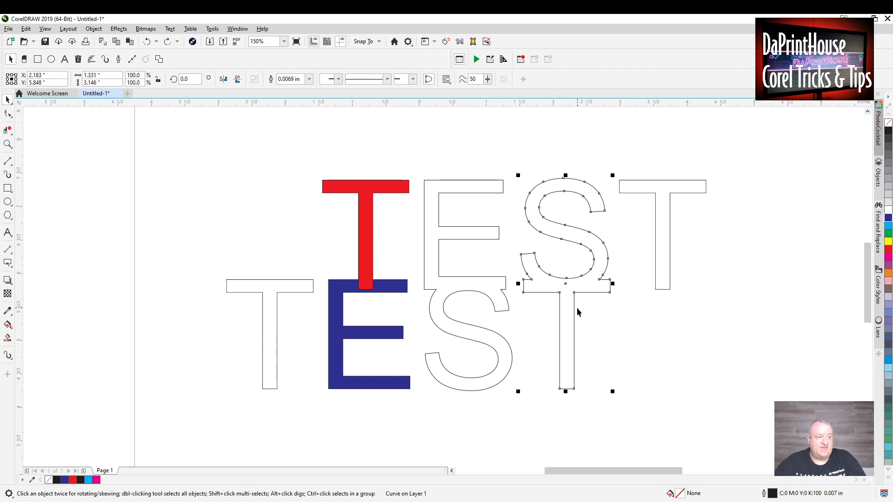
{"action": "scroll", "coordinate": [558, 296], "scroll_direction": "down", "scroll_amount": 2}
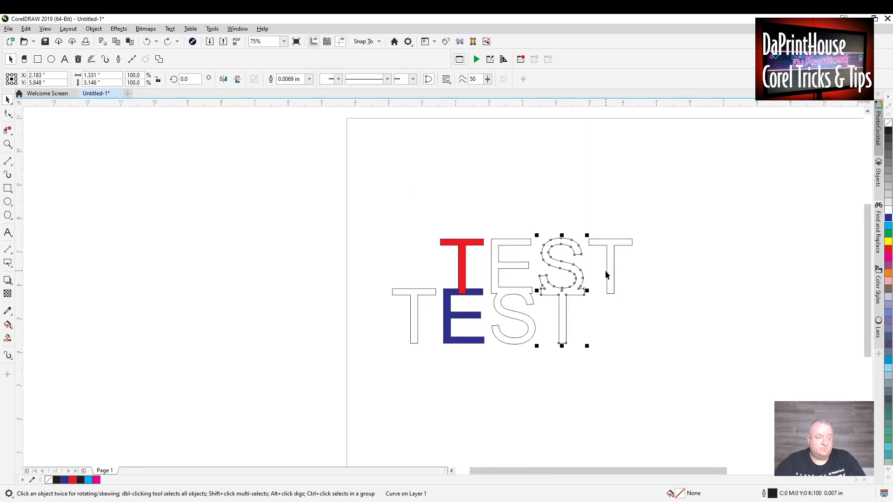
{"action": "left_click", "coordinate": [609, 215]}
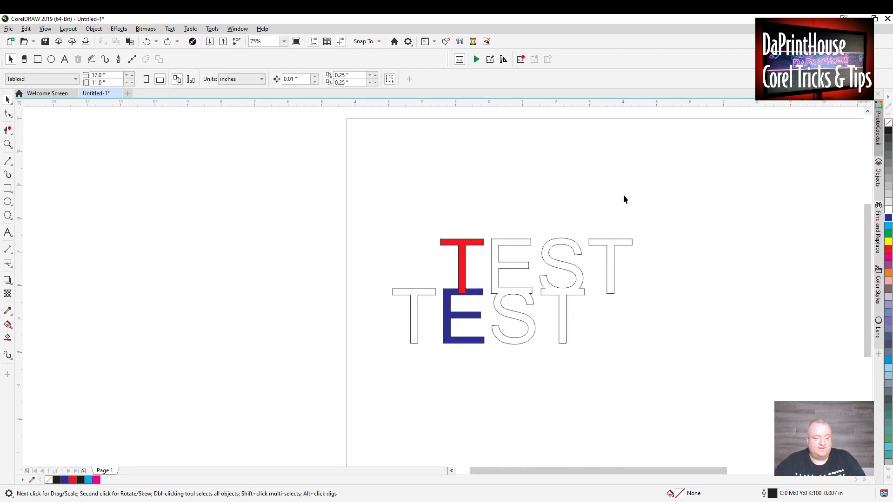
Select all the letters in both TEST rows.
{"action": "left_click_drag", "start_coordinate": [326, 172], "coordinate": [630, 343]}
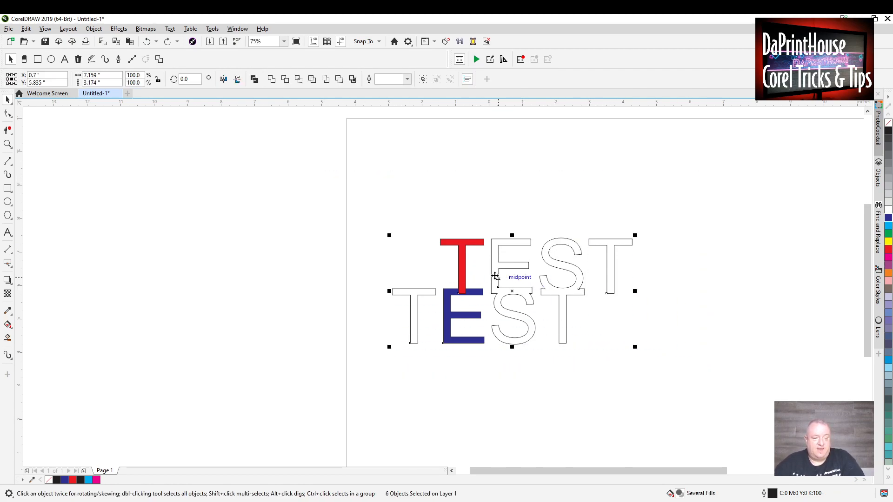